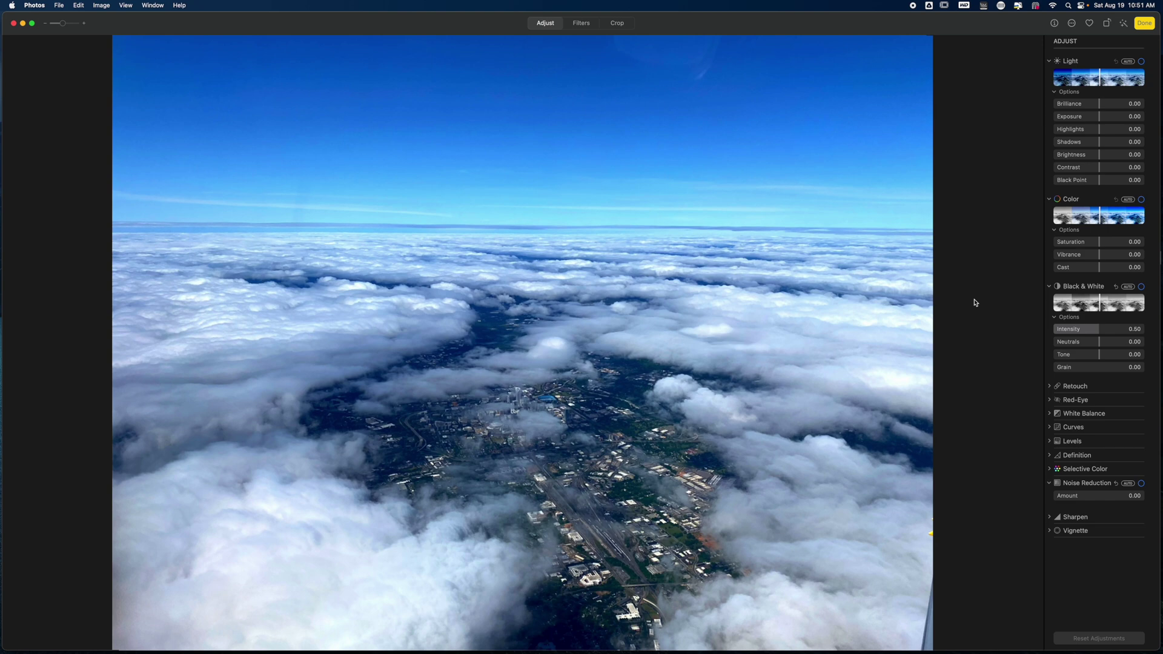
Strengthen the photo's overall Light adjustment until Brilliance reaches 0.35, and turn on the Color adjustment with its values at 0.00
{"action": "left_click", "coordinate": [1101, 78]}
{"action": "mouse_move", "coordinate": [1101, 78]}
{"action": "left_mouse_down"}
{"action": "mouse_move", "coordinate": [1115, 76]}
{"action": "mouse_move", "coordinate": [1090, 75]}
{"action": "mouse_move", "coordinate": [1120, 77]}
{"action": "mouse_move", "coordinate": [1072, 77]}
{"action": "mouse_move", "coordinate": [1120, 79]}
{"action": "left_mouse_up"}
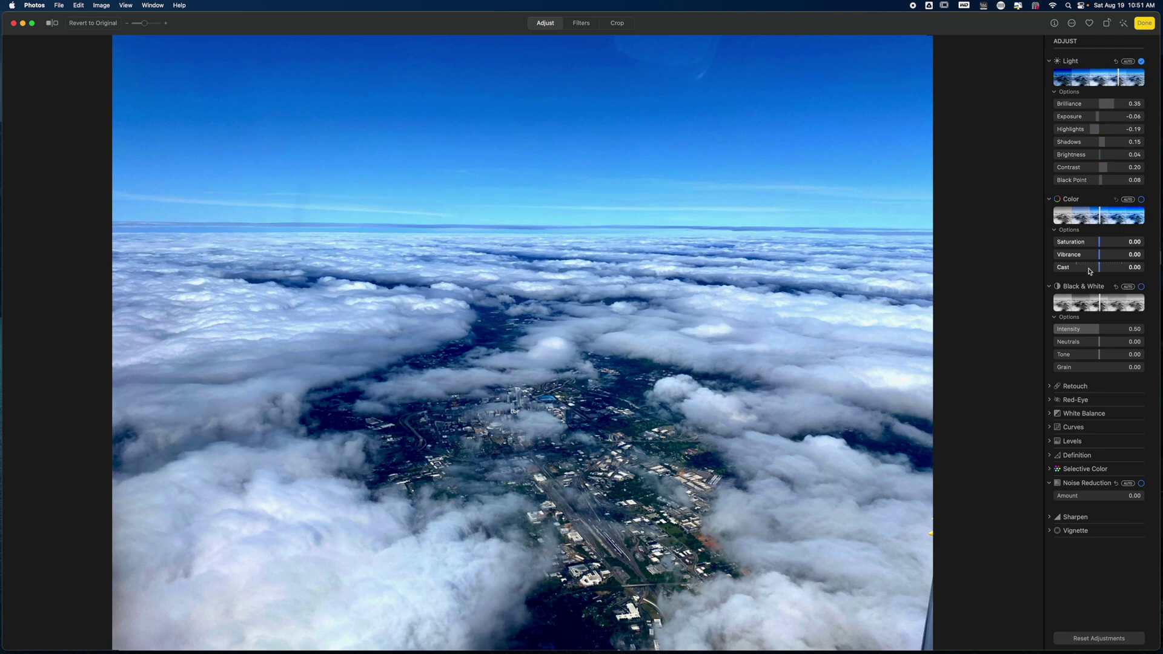
{"action": "mouse_move", "coordinate": [1099, 255]}
{"action": "left_mouse_down"}
{"action": "mouse_move", "coordinate": [1120, 259]}
{"action": "mouse_move", "coordinate": [1083, 260]}
{"action": "mouse_move", "coordinate": [1100, 261]}
{"action": "left_mouse_up"}
Send the photo to the Luminar Neo extension and switch it from presets to the editing tools
{"action": "left_click", "coordinate": [1071, 24]}
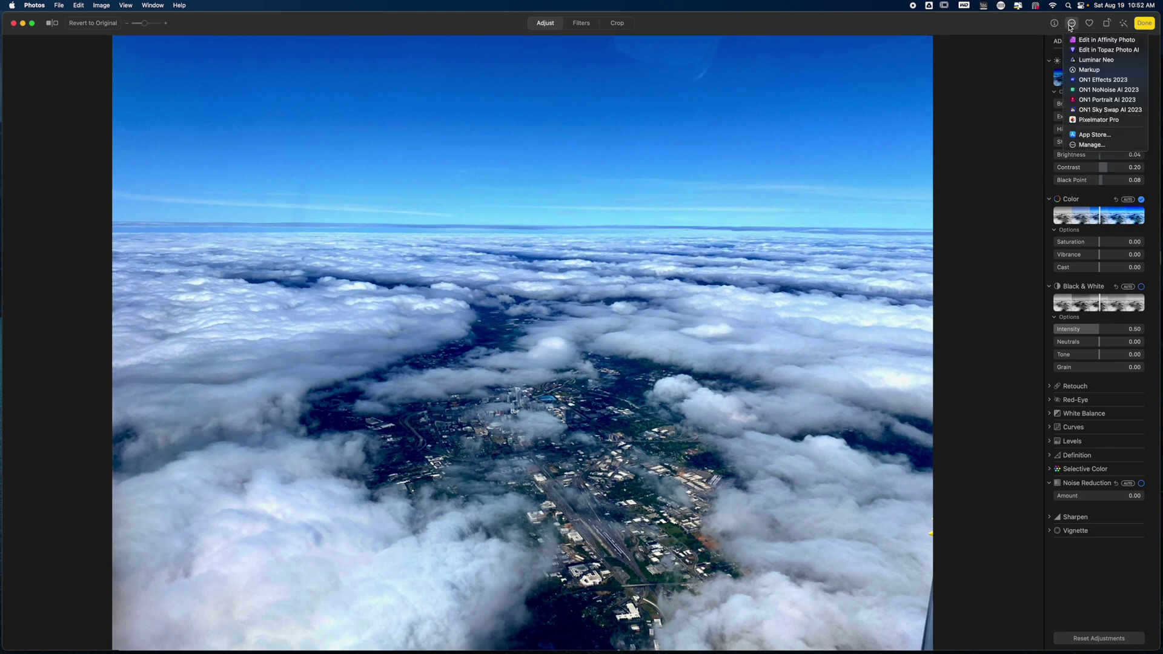
{"action": "left_click", "coordinate": [1118, 60]}
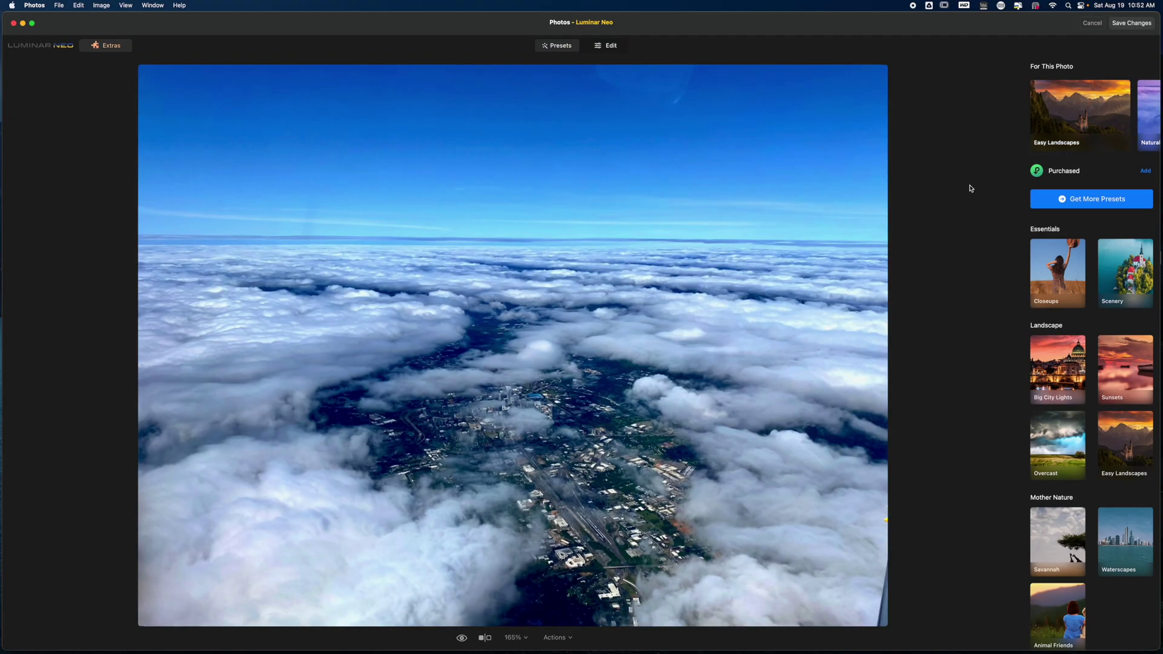
{"action": "left_click", "coordinate": [607, 47]}
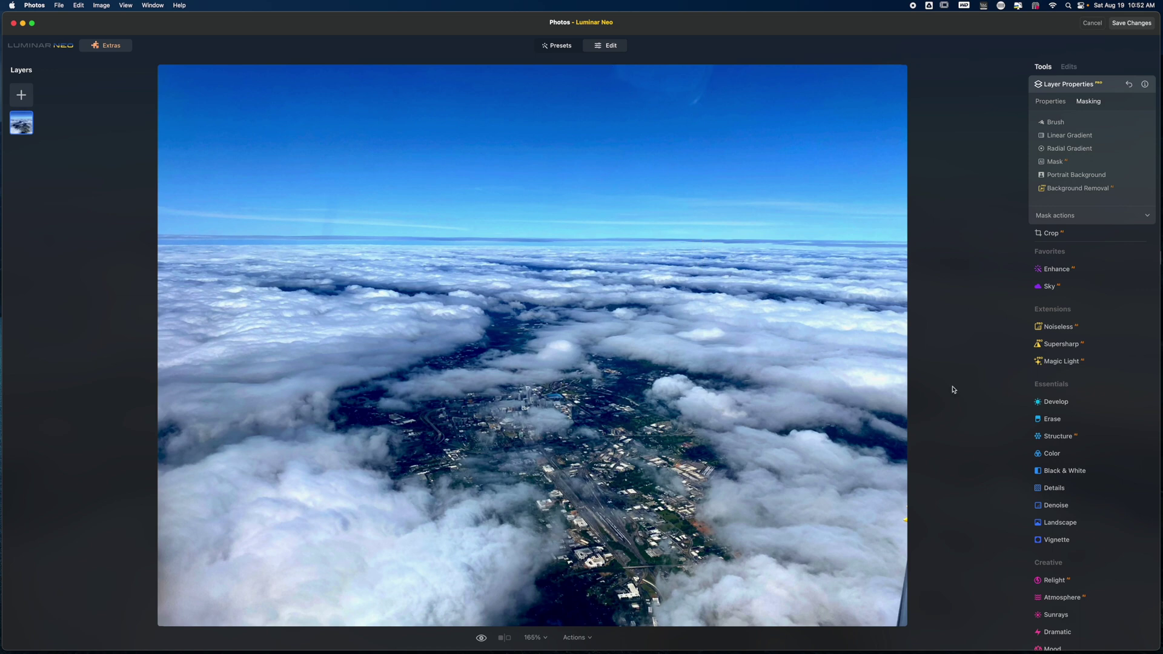
Erase the faint reflection at the upper edge of the sky using an Erase brush of size 59
{"action": "left_click", "coordinate": [1053, 420]}
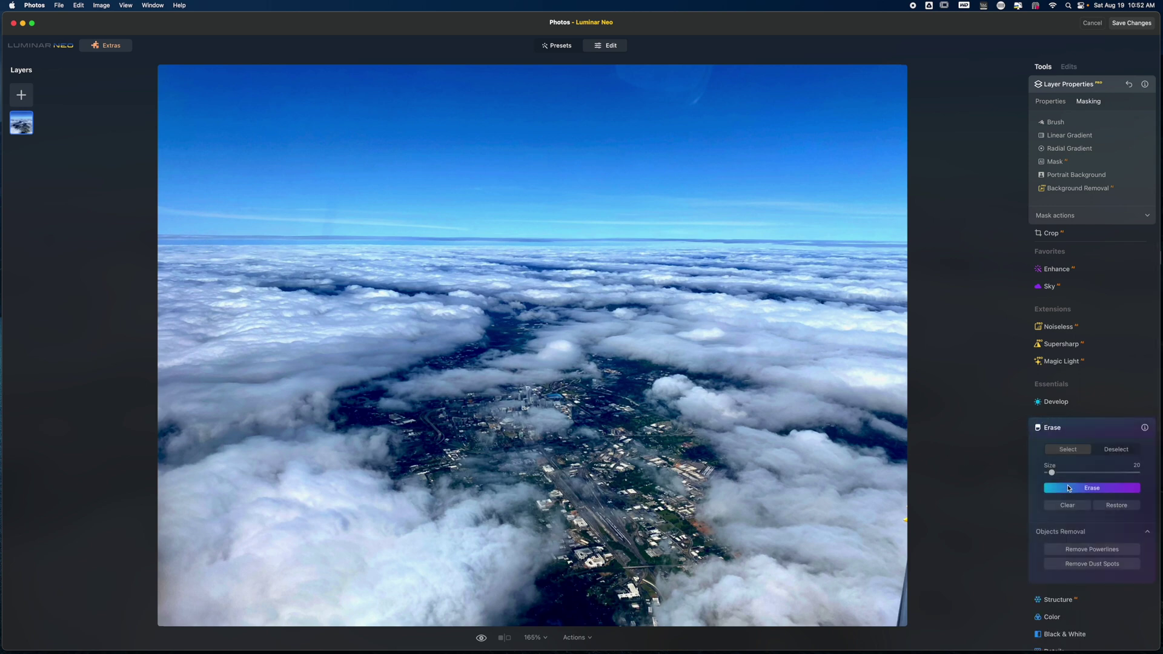
{"action": "left_click_drag", "start_coordinate": [1052, 472], "coordinate": [1071, 473]}
{"action": "mouse_move", "coordinate": [686, 88]}
{"action": "left_mouse_down"}
{"action": "mouse_move", "coordinate": [699, 77]}
{"action": "mouse_move", "coordinate": [615, 64]}
{"action": "left_mouse_up"}
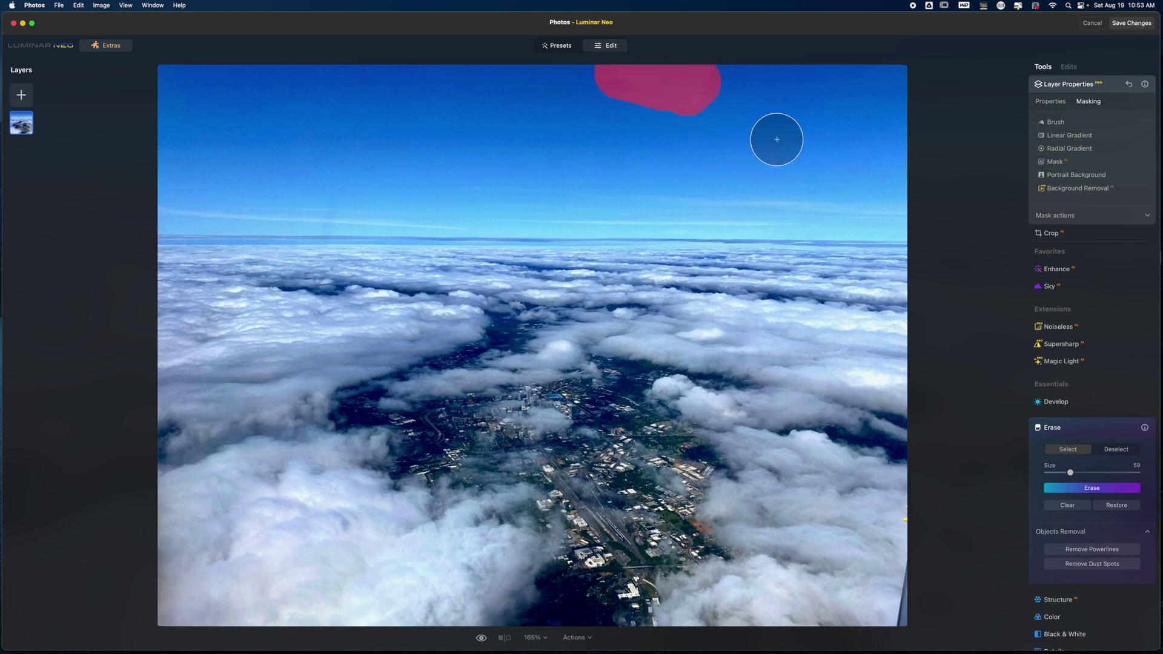
{"action": "left_click", "coordinate": [1091, 488]}
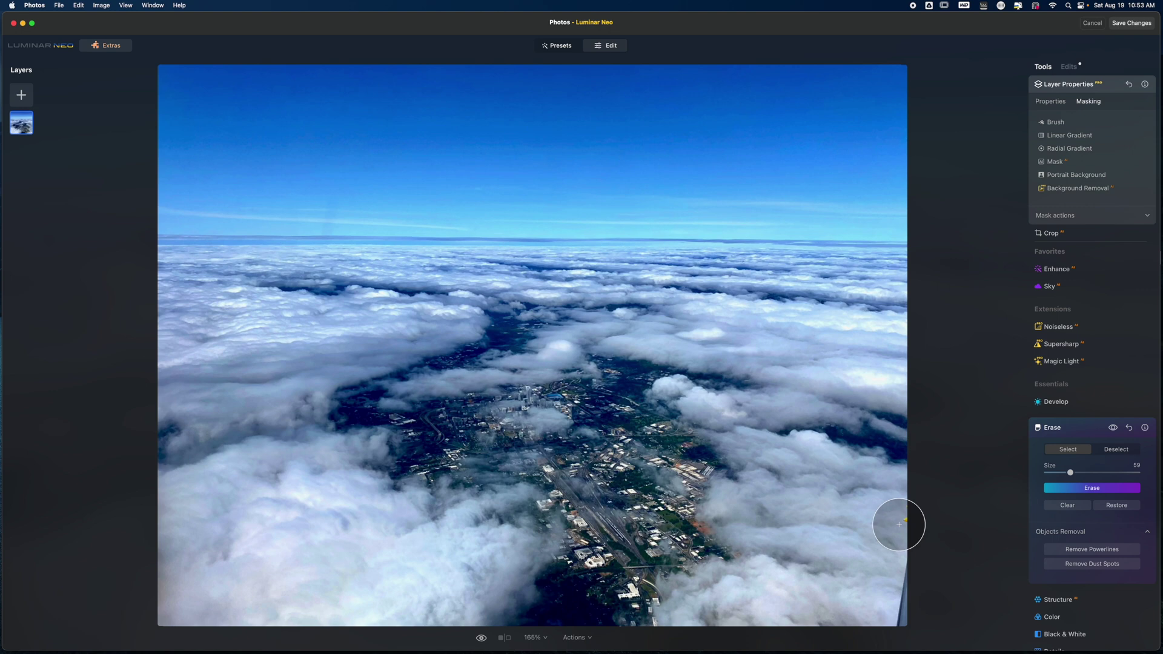
Reduce the Erase brush to size 11 and erase the small yellow spot and the mark below it along the photo's right edge
{"action": "key", "text": "bracketleft"}
{"action": "key", "text": "bracketleft"}
{"action": "key", "text": "bracketleft"}
{"action": "key", "text": "bracketleft"}
{"action": "key", "text": "bracketleft"}
{"action": "key", "text": "bracketleft"}
{"action": "key", "text": "bracketleft"}
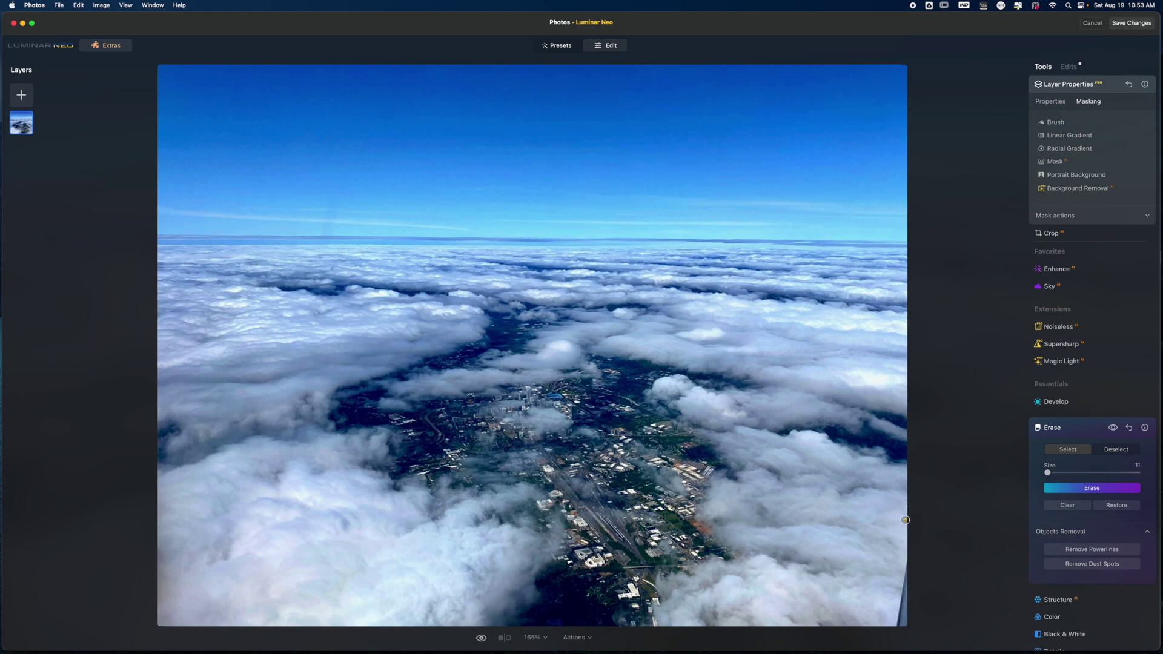
{"action": "left_click", "coordinate": [905, 520]}
{"action": "left_click", "coordinate": [1055, 489]}
{"action": "mouse_move", "coordinate": [907, 561]}
{"action": "left_mouse_down"}
{"action": "mouse_move", "coordinate": [909, 625]}
{"action": "mouse_move", "coordinate": [907, 577]}
{"action": "left_mouse_up"}
{"action": "left_click", "coordinate": [1073, 490]}
Compare the photo with and without the Erase edits, and close the Erase tool
{"action": "left_click", "coordinate": [1113, 428]}
{"action": "left_click", "coordinate": [1114, 428]}
{"action": "left_click", "coordinate": [1113, 428]}
{"action": "left_click", "coordinate": [1113, 428]}
{"action": "left_click", "coordinate": [1114, 428]}
{"action": "left_click", "coordinate": [1114, 428]}
{"action": "left_click", "coordinate": [1113, 428]}
{"action": "left_click", "coordinate": [1113, 429]}
{"action": "left_click", "coordinate": [1114, 428]}
{"action": "left_click", "coordinate": [1114, 428]}
{"action": "left_click", "coordinate": [1061, 428]}
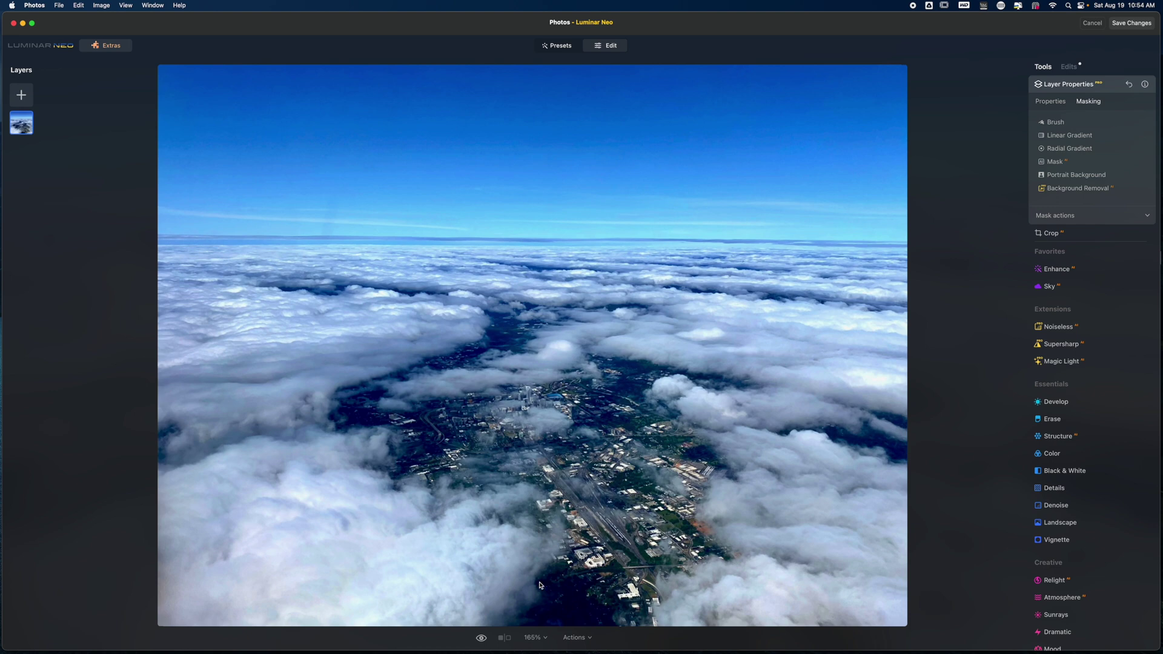
Collapse the layer properties and, in Develop, set Exposure to 0.65 and Smart Contrast to 31
{"action": "left_click", "coordinate": [1069, 404]}
{"action": "scroll", "coordinate": [1076, 437], "scroll_direction": "down", "scroll_amount": 5}
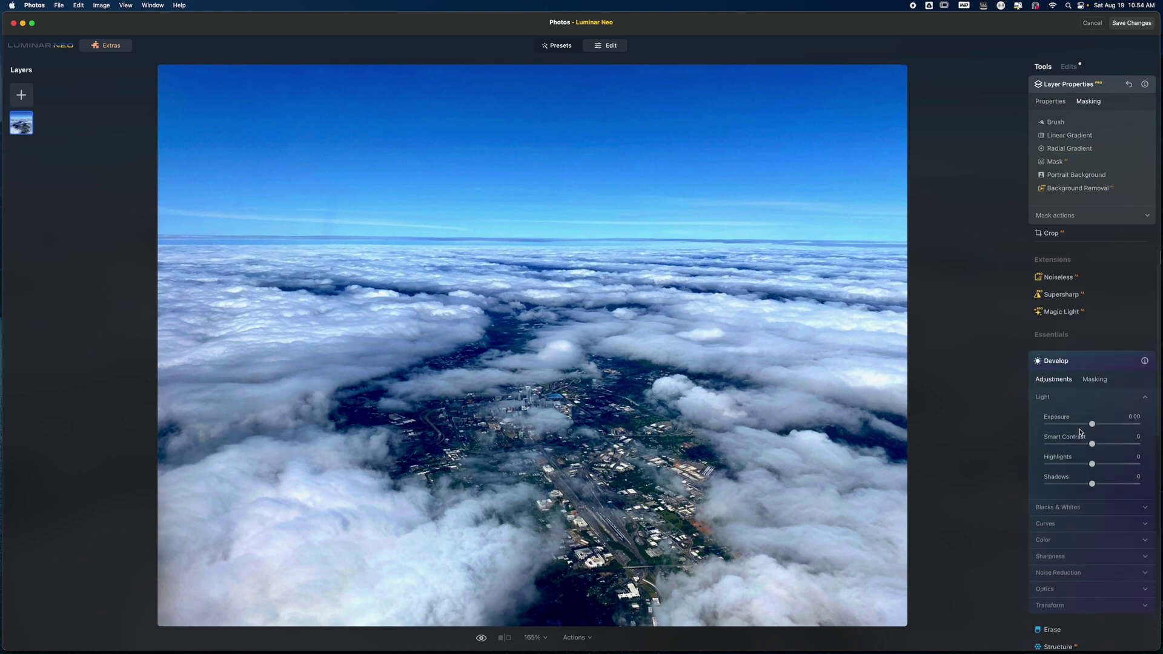
{"action": "scroll", "coordinate": [1080, 432], "scroll_direction": "up", "scroll_amount": 5}
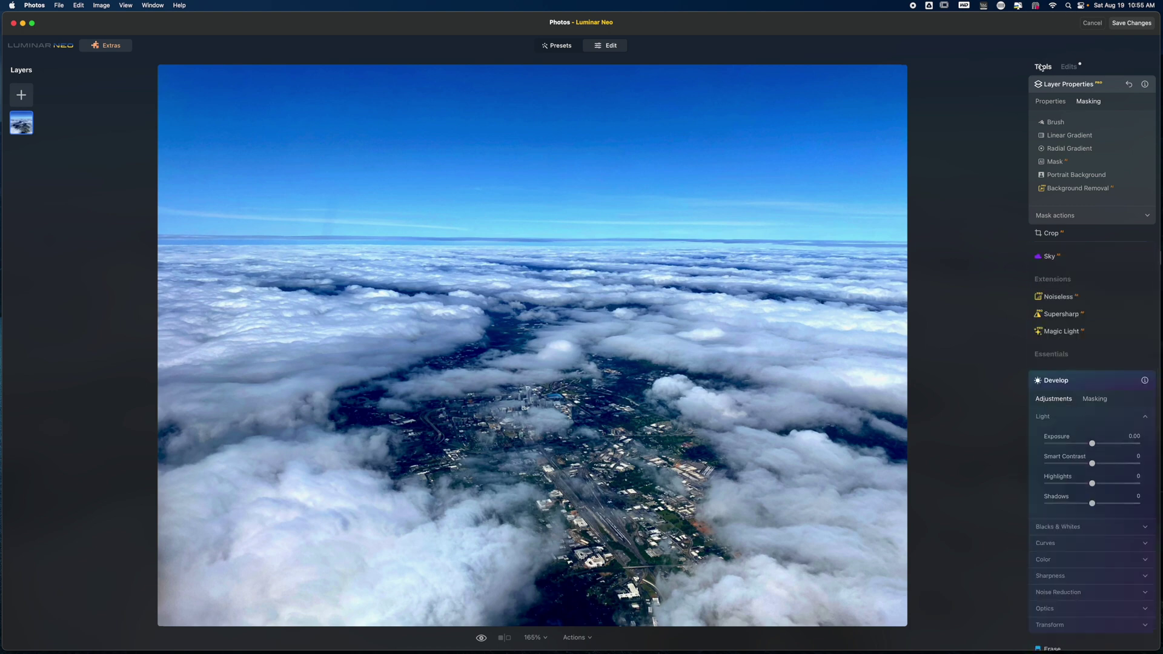
{"action": "left_click", "coordinate": [1069, 88]}
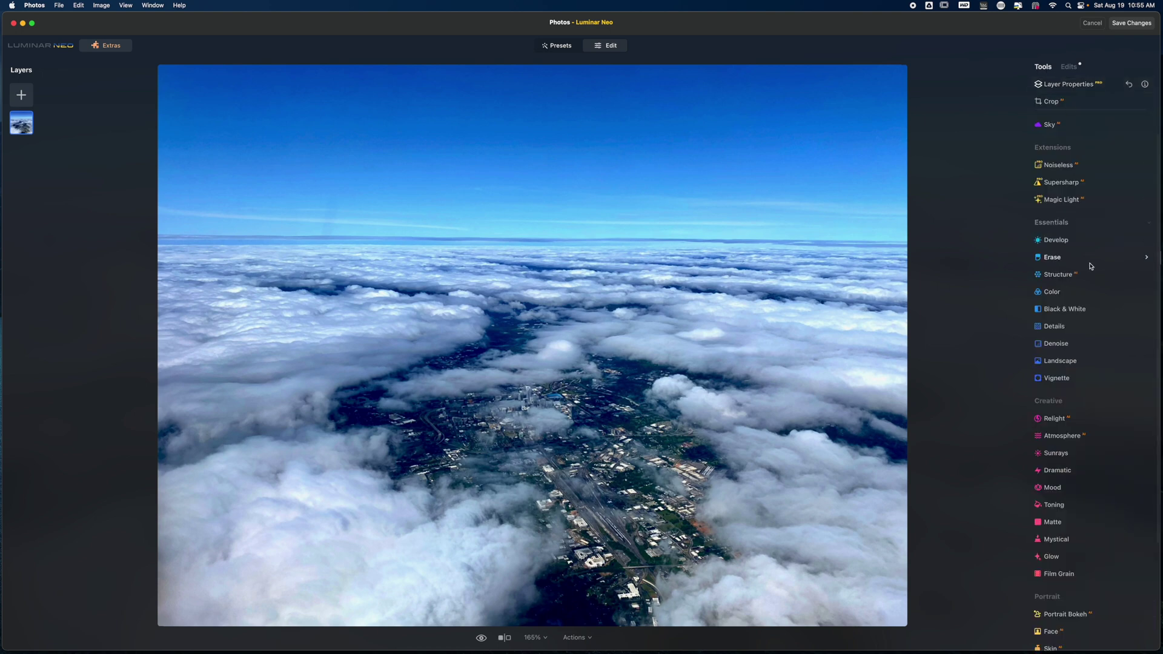
{"action": "left_click", "coordinate": [1062, 241]}
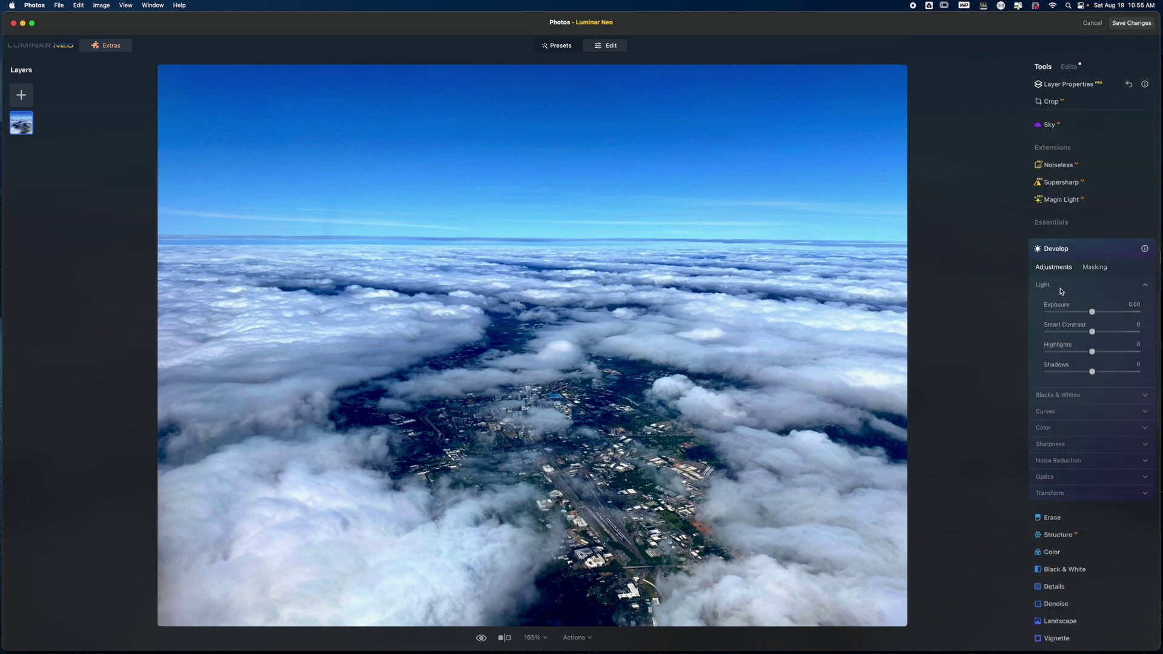
{"action": "left_click", "coordinate": [1092, 312]}
{"action": "left_click_drag", "start_coordinate": [1093, 312], "coordinate": [1111, 335]}
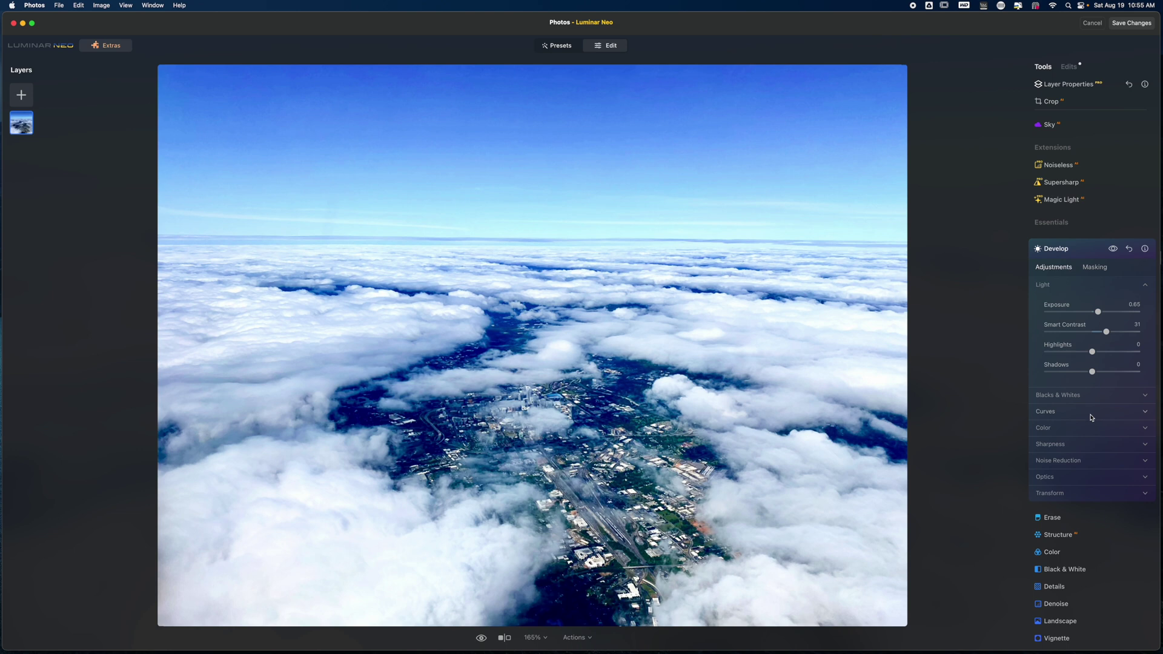
Set the Develop Shadows to 30 and Sharpen to 15
{"action": "left_click_drag", "start_coordinate": [1093, 371], "coordinate": [1108, 374]}
{"action": "left_click", "coordinate": [1087, 447]}
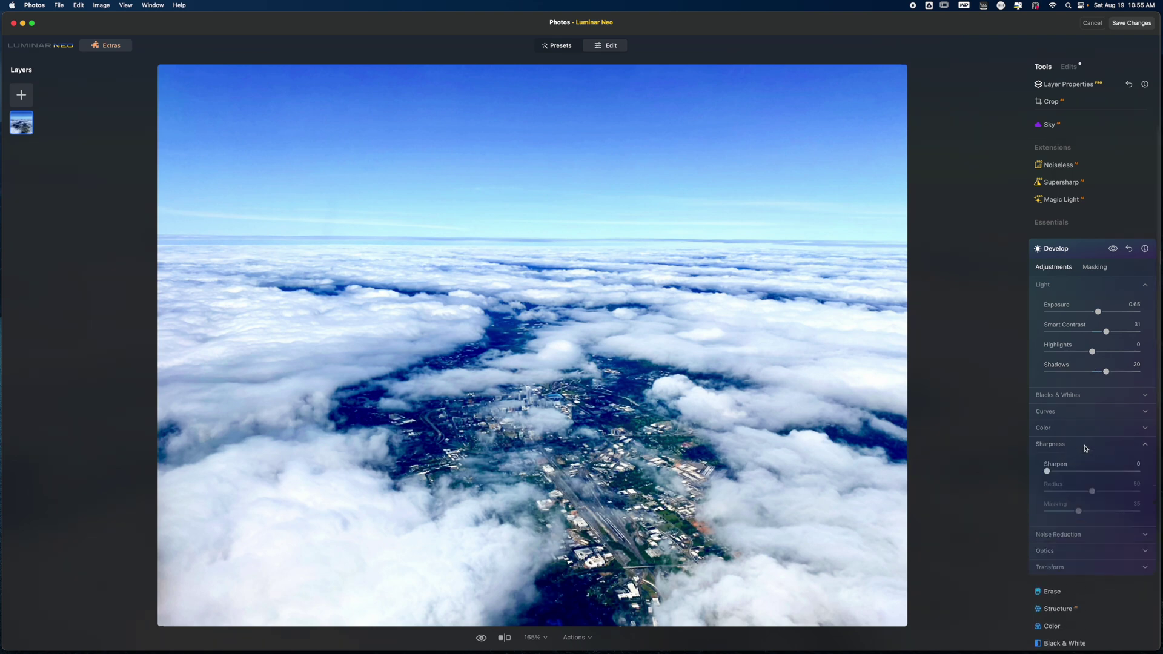
{"action": "left_click_drag", "start_coordinate": [1048, 472], "coordinate": [1063, 472]}
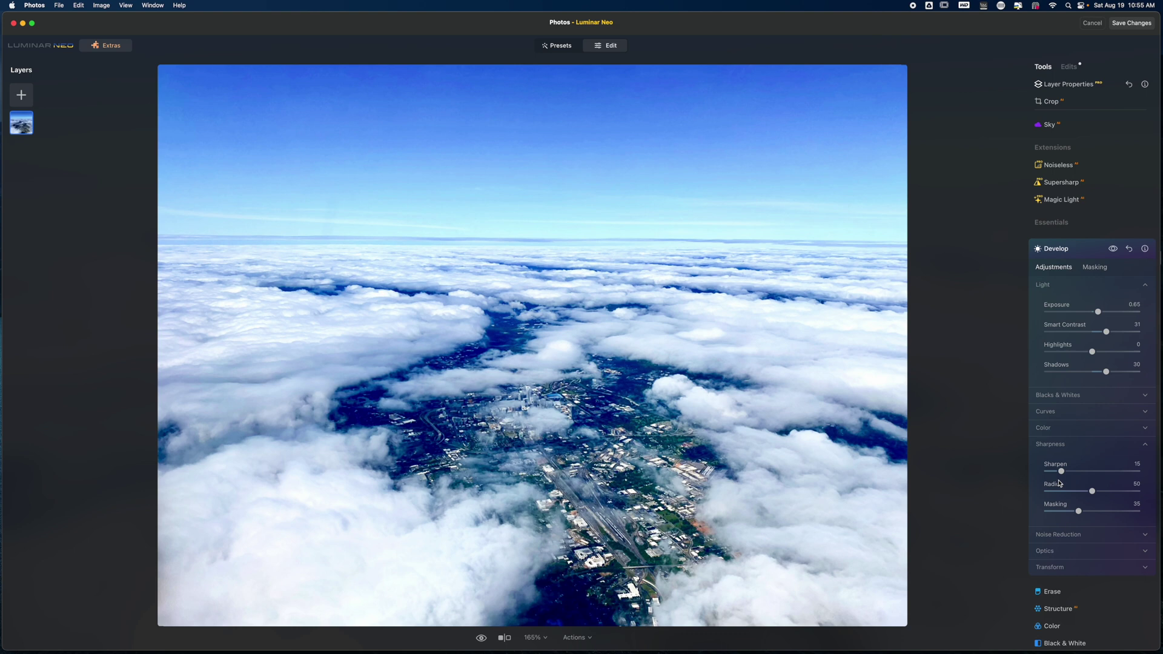
Compare the photo with and without the Develop adjustments, leaving them turned on
{"action": "left_click", "coordinate": [1114, 249]}
{"action": "left_click", "coordinate": [1114, 250]}
{"action": "left_click", "coordinate": [1115, 249]}
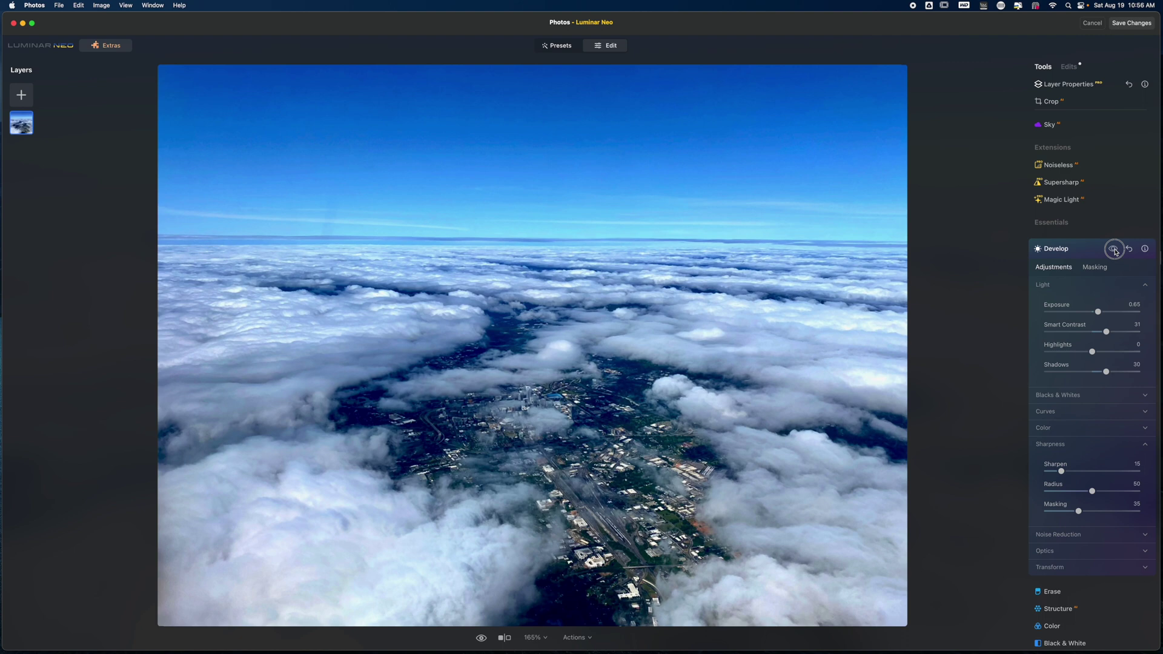
{"action": "left_click", "coordinate": [1115, 250]}
{"action": "left_click", "coordinate": [1115, 250]}
{"action": "left_click", "coordinate": [1115, 250]}
{"action": "left_click", "coordinate": [1115, 250]}
{"action": "left_click", "coordinate": [1115, 250]}
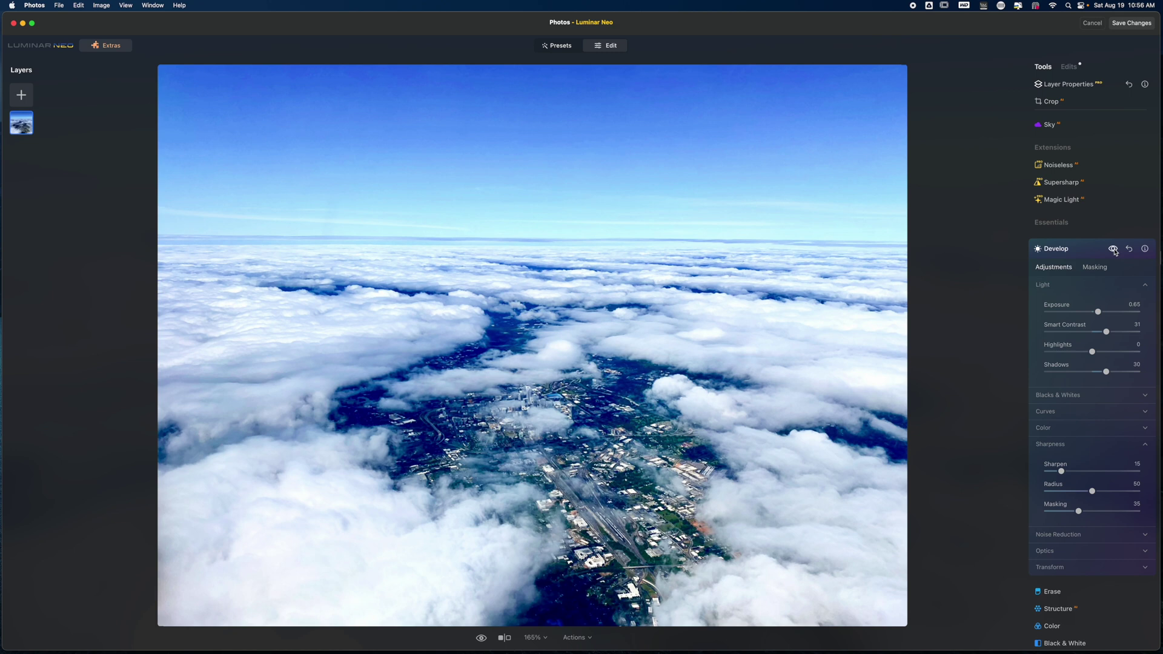
Invert the Develop mask so the adjustments are hidden across the whole photo
{"action": "left_click", "coordinate": [1102, 272]}
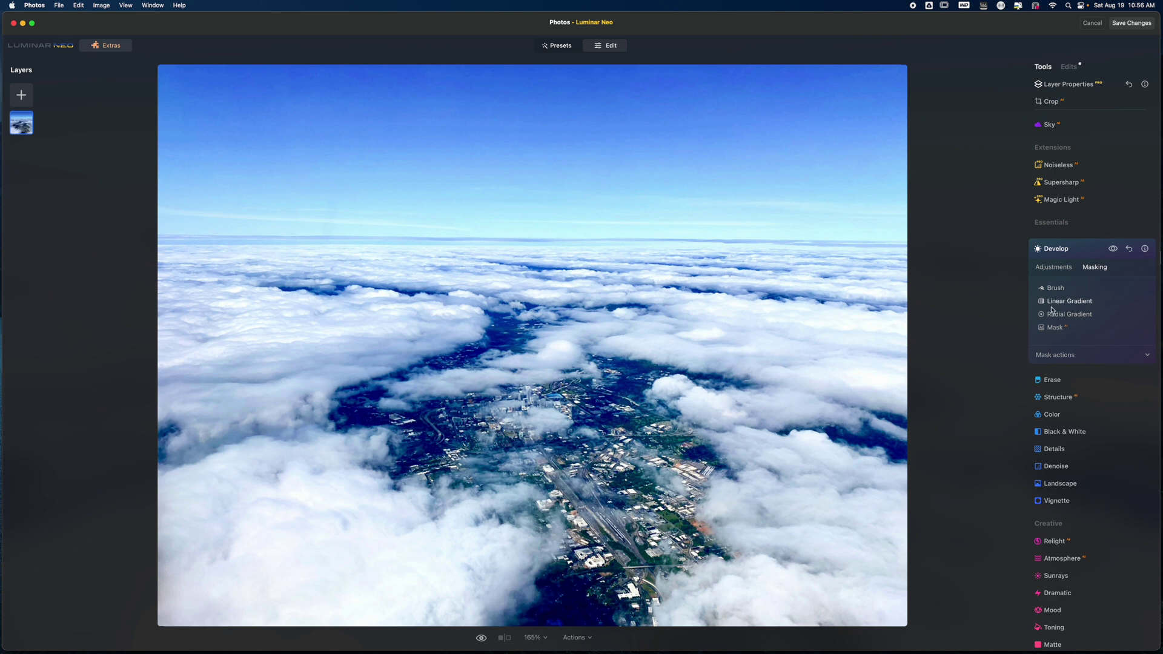
{"action": "left_click", "coordinate": [1085, 359]}
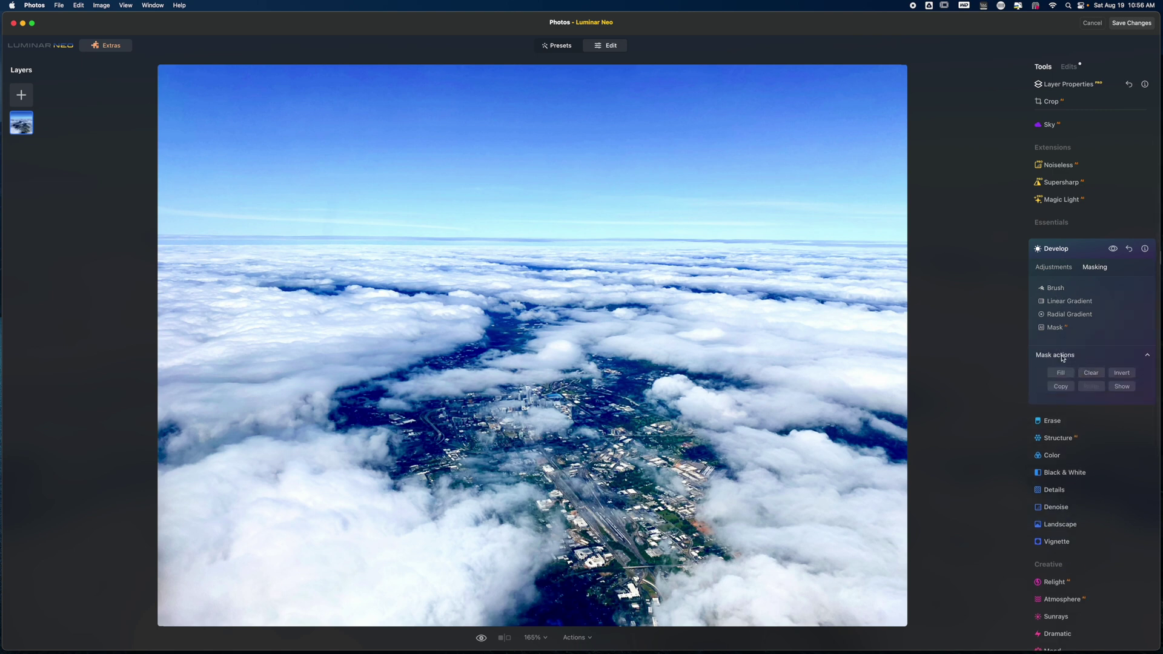
{"action": "left_click", "coordinate": [1119, 375]}
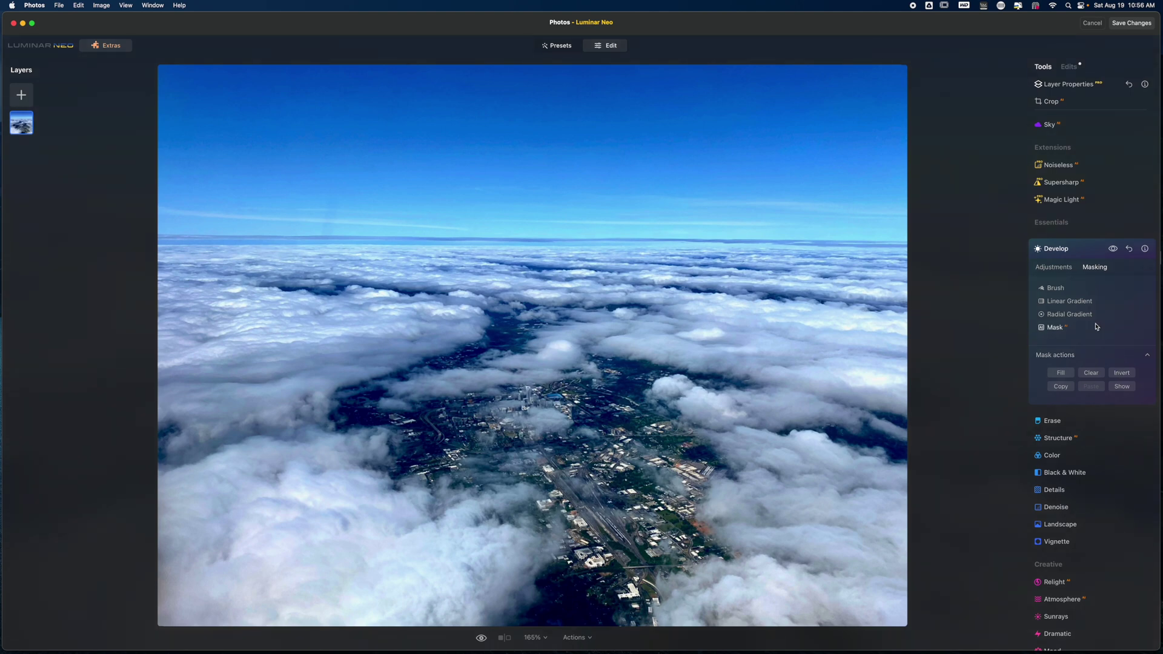
Paint the Develop effect onto the city and dark ground between the clouds with a mask brush at strength 35
{"action": "left_click", "coordinate": [1059, 290]}
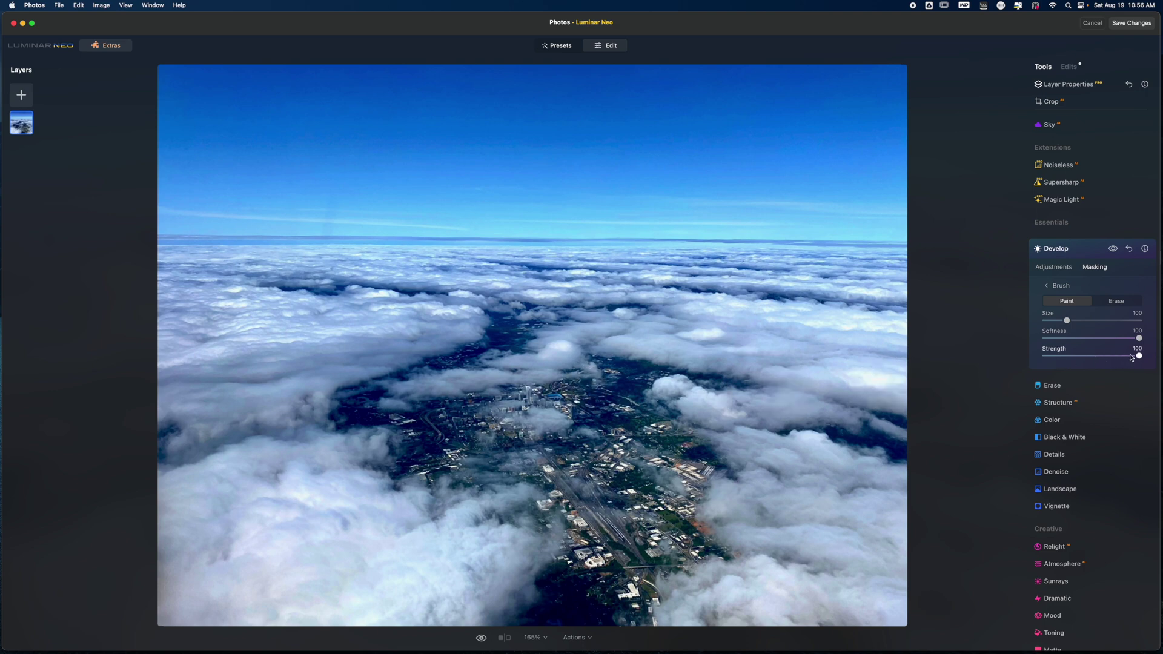
{"action": "left_click_drag", "start_coordinate": [1139, 356], "coordinate": [1079, 356]}
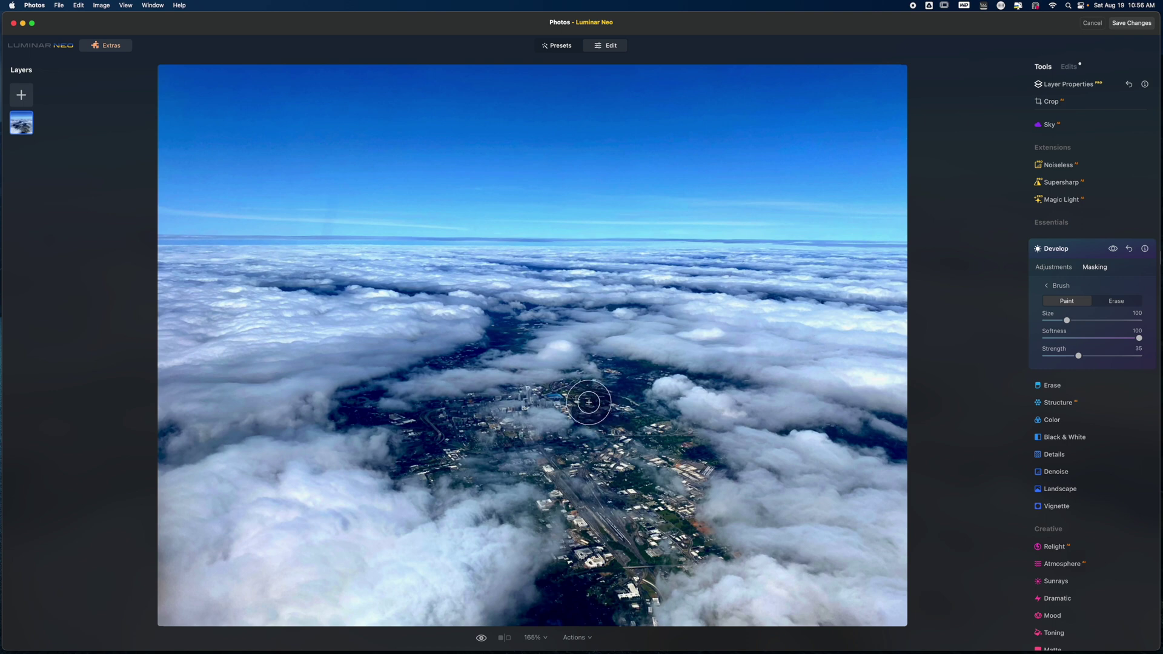
{"action": "mouse_move", "coordinate": [588, 402]}
{"action": "left_mouse_down"}
{"action": "mouse_move", "coordinate": [612, 414]}
{"action": "mouse_move", "coordinate": [616, 381]}
{"action": "mouse_move", "coordinate": [629, 380]}
{"action": "mouse_move", "coordinate": [637, 418]}
{"action": "mouse_move", "coordinate": [699, 457]}
{"action": "mouse_move", "coordinate": [640, 439]}
{"action": "mouse_move", "coordinate": [598, 459]}
{"action": "mouse_move", "coordinate": [561, 447]}
{"action": "mouse_move", "coordinate": [610, 463]}
{"action": "mouse_move", "coordinate": [680, 538]}
{"action": "left_mouse_up"}
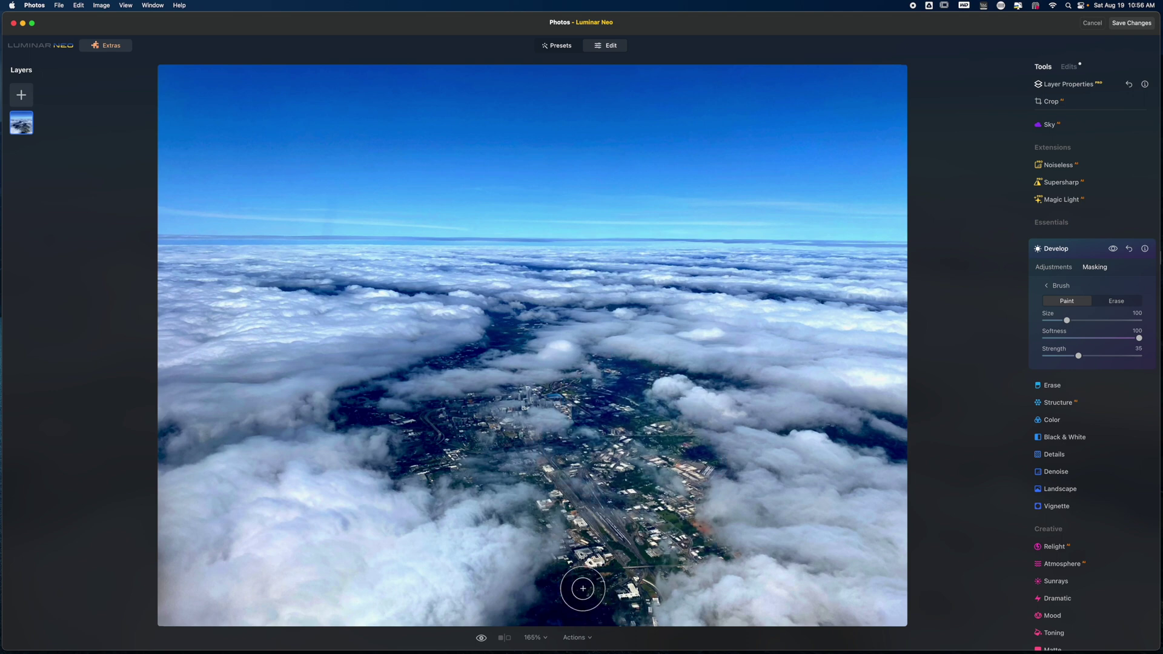
{"action": "mouse_move", "coordinate": [565, 582]}
{"action": "left_mouse_down"}
{"action": "mouse_move", "coordinate": [594, 609]}
{"action": "mouse_move", "coordinate": [565, 612]}
{"action": "mouse_move", "coordinate": [559, 594]}
{"action": "mouse_move", "coordinate": [543, 617]}
{"action": "mouse_move", "coordinate": [625, 618]}
{"action": "mouse_move", "coordinate": [582, 583]}
{"action": "mouse_move", "coordinate": [536, 618]}
{"action": "mouse_move", "coordinate": [630, 612]}
{"action": "left_mouse_up"}
{"action": "mouse_move", "coordinate": [428, 447]}
{"action": "left_mouse_down"}
{"action": "mouse_move", "coordinate": [427, 414]}
{"action": "mouse_move", "coordinate": [442, 416]}
{"action": "mouse_move", "coordinate": [437, 438]}
{"action": "mouse_move", "coordinate": [455, 424]}
{"action": "mouse_move", "coordinate": [450, 408]}
{"action": "mouse_move", "coordinate": [420, 426]}
{"action": "mouse_move", "coordinate": [352, 414]}
{"action": "mouse_move", "coordinate": [384, 406]}
{"action": "left_mouse_up"}
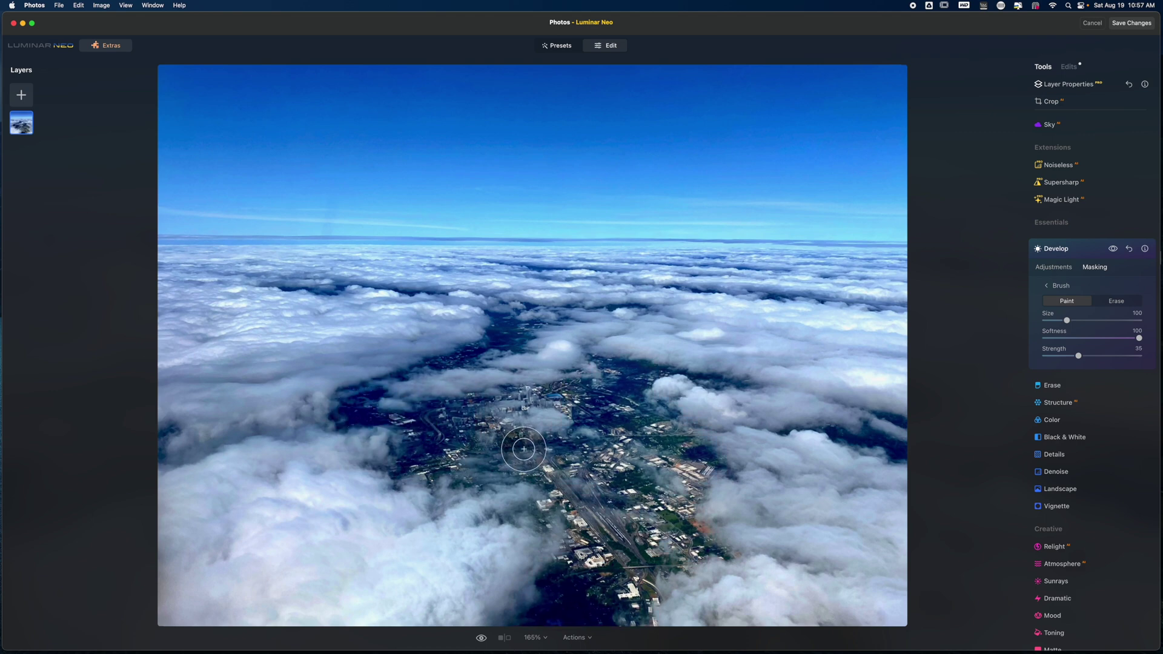
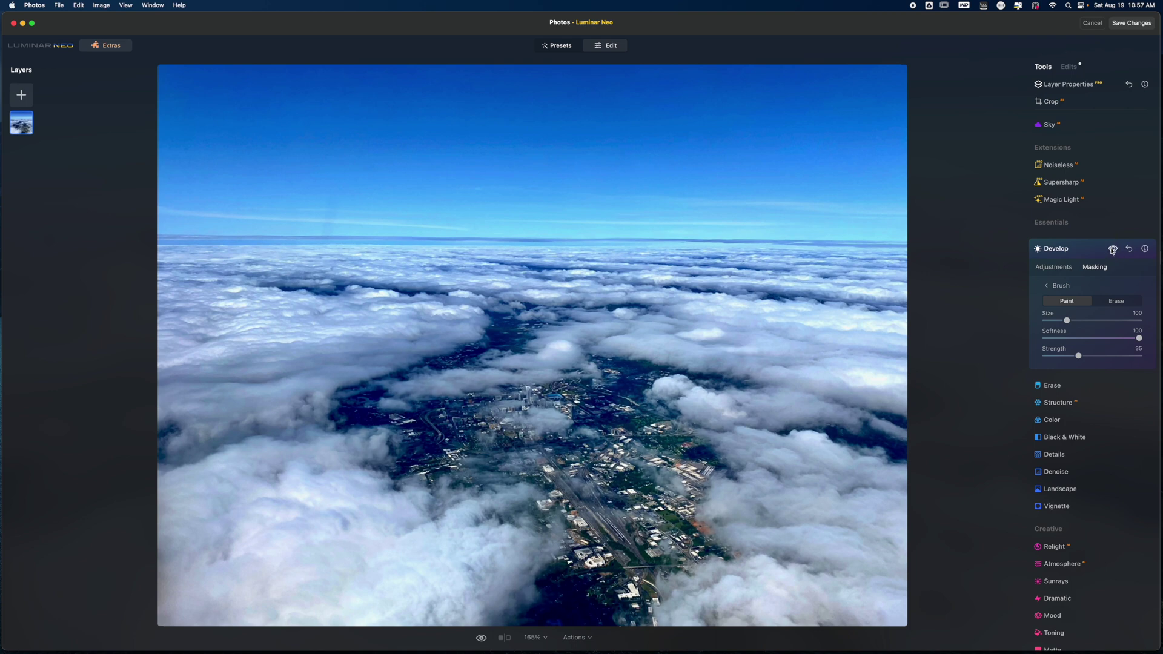
Paint a second pass over the city and ground at brush strength 34, compare the Develop effect before and after, and close Develop
{"action": "mouse_move", "coordinate": [1078, 356]}
{"action": "left_mouse_down"}
{"action": "mouse_move", "coordinate": [1091, 356]}
{"action": "mouse_move", "coordinate": [1078, 356]}
{"action": "left_mouse_up"}
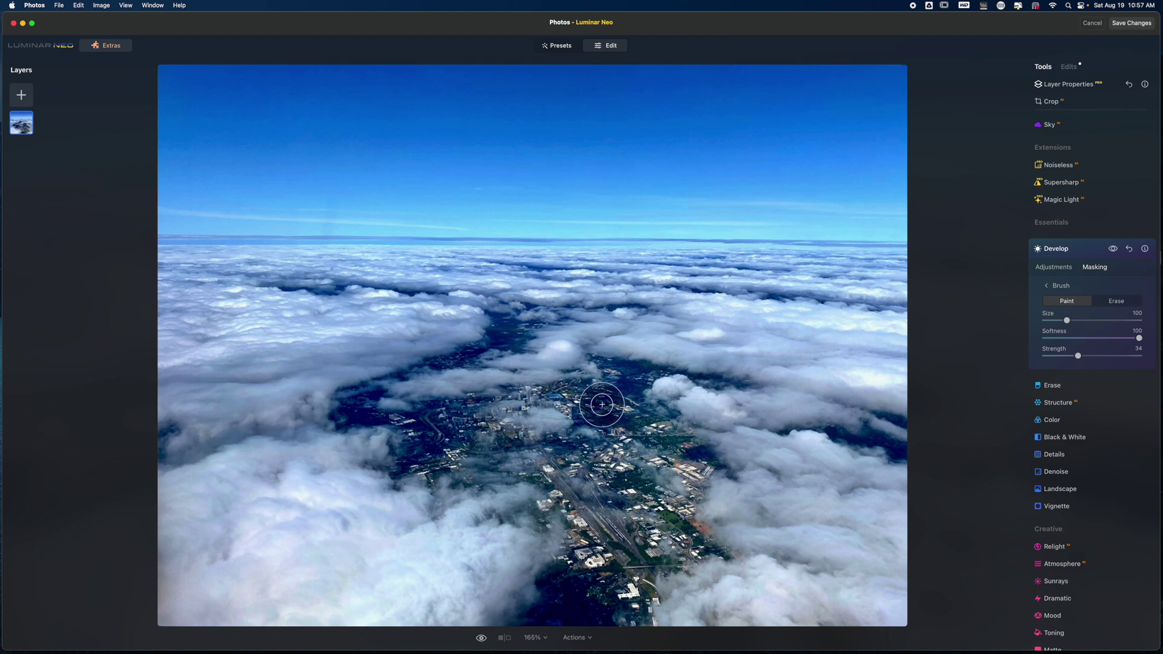
{"action": "mouse_move", "coordinate": [584, 389]}
{"action": "left_mouse_down"}
{"action": "mouse_move", "coordinate": [606, 414]}
{"action": "mouse_move", "coordinate": [628, 387]}
{"action": "mouse_move", "coordinate": [631, 428]}
{"action": "mouse_move", "coordinate": [628, 405]}
{"action": "mouse_move", "coordinate": [647, 436]}
{"action": "mouse_move", "coordinate": [635, 421]}
{"action": "mouse_move", "coordinate": [694, 460]}
{"action": "mouse_move", "coordinate": [679, 516]}
{"action": "mouse_move", "coordinate": [588, 462]}
{"action": "mouse_move", "coordinate": [679, 548]}
{"action": "left_mouse_up"}
{"action": "mouse_move", "coordinate": [540, 603]}
{"action": "left_mouse_down"}
{"action": "mouse_move", "coordinate": [557, 584]}
{"action": "mouse_move", "coordinate": [568, 602]}
{"action": "mouse_move", "coordinate": [620, 613]}
{"action": "mouse_move", "coordinate": [624, 602]}
{"action": "mouse_move", "coordinate": [582, 591]}
{"action": "left_mouse_up"}
{"action": "mouse_move", "coordinate": [406, 456]}
{"action": "left_mouse_down"}
{"action": "mouse_move", "coordinate": [443, 412]}
{"action": "mouse_move", "coordinate": [364, 408]}
{"action": "mouse_move", "coordinate": [369, 397]}
{"action": "mouse_move", "coordinate": [365, 412]}
{"action": "left_mouse_up"}
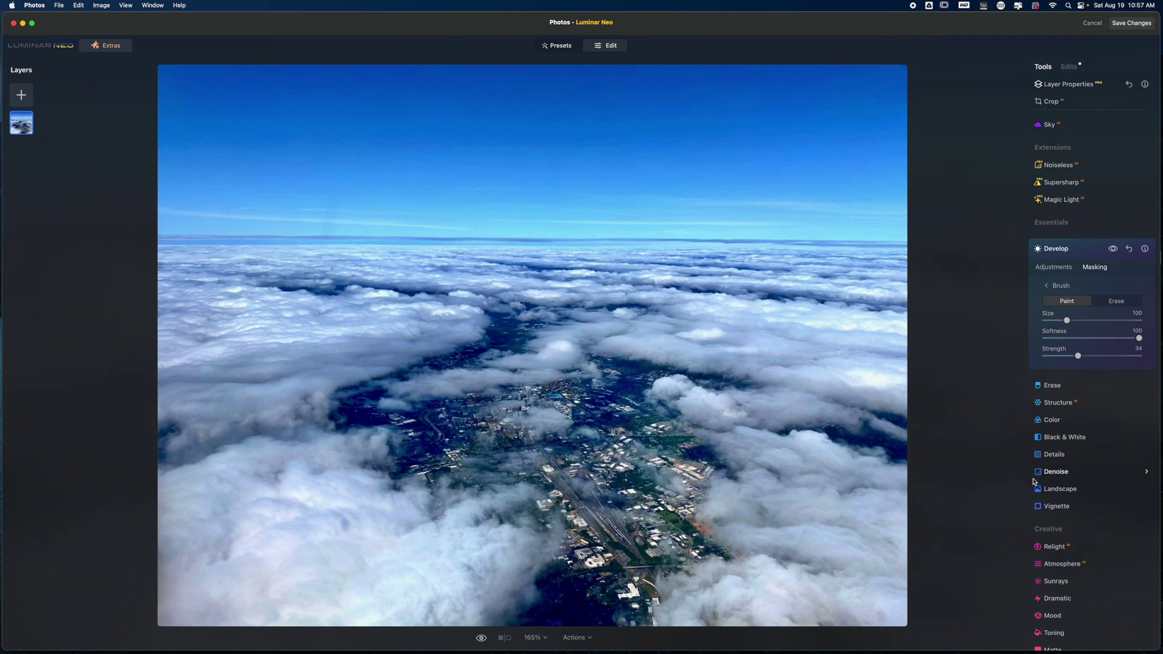
{"action": "left_click", "coordinate": [1113, 249]}
{"action": "left_click", "coordinate": [1114, 249]}
{"action": "left_click", "coordinate": [1071, 248]}
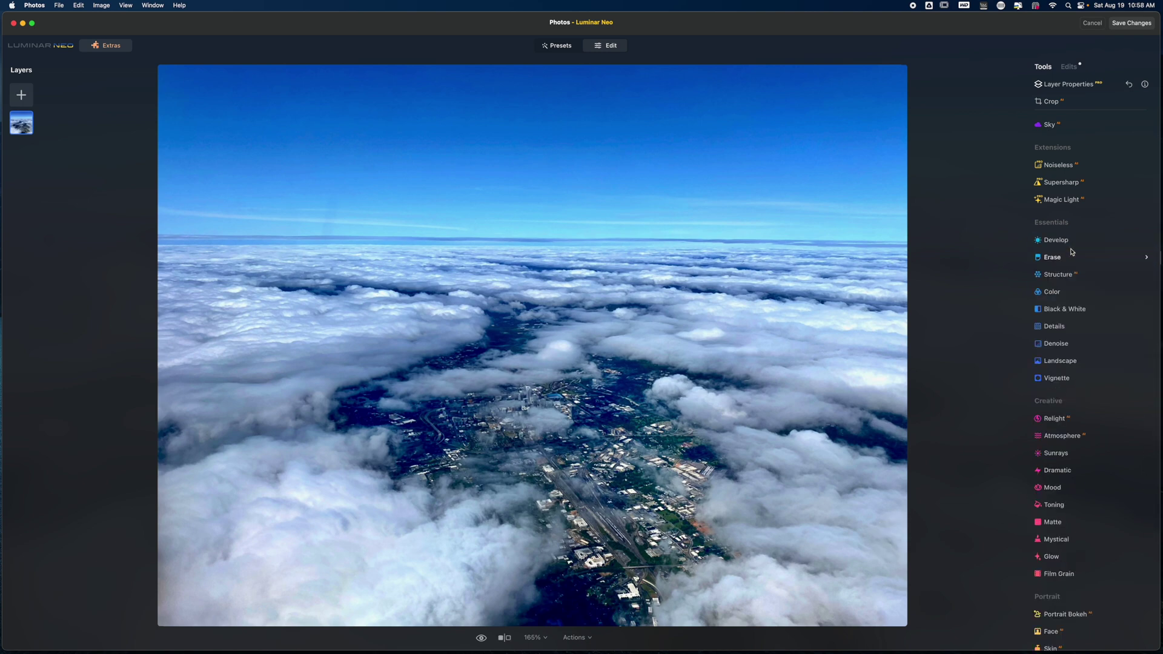
Open the Supercontrast tool and set Highlights Contrast to 15
{"action": "scroll", "coordinate": [1094, 395], "scroll_direction": "down", "scroll_amount": 5}
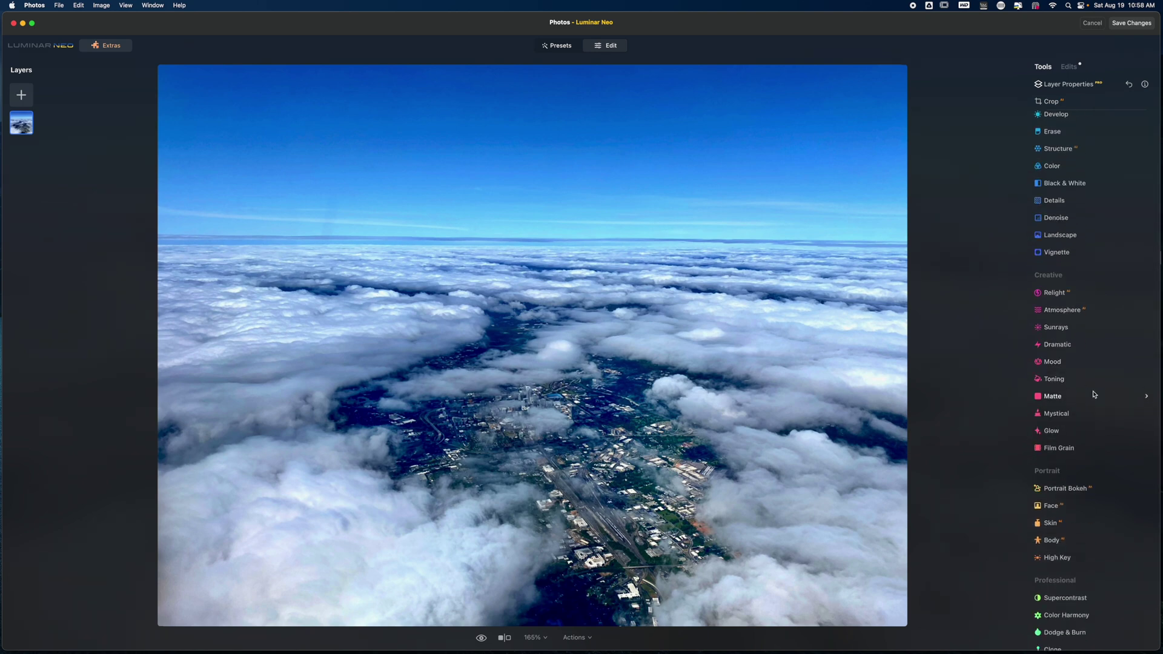
{"action": "scroll", "coordinate": [1094, 394], "scroll_direction": "down", "scroll_amount": 1}
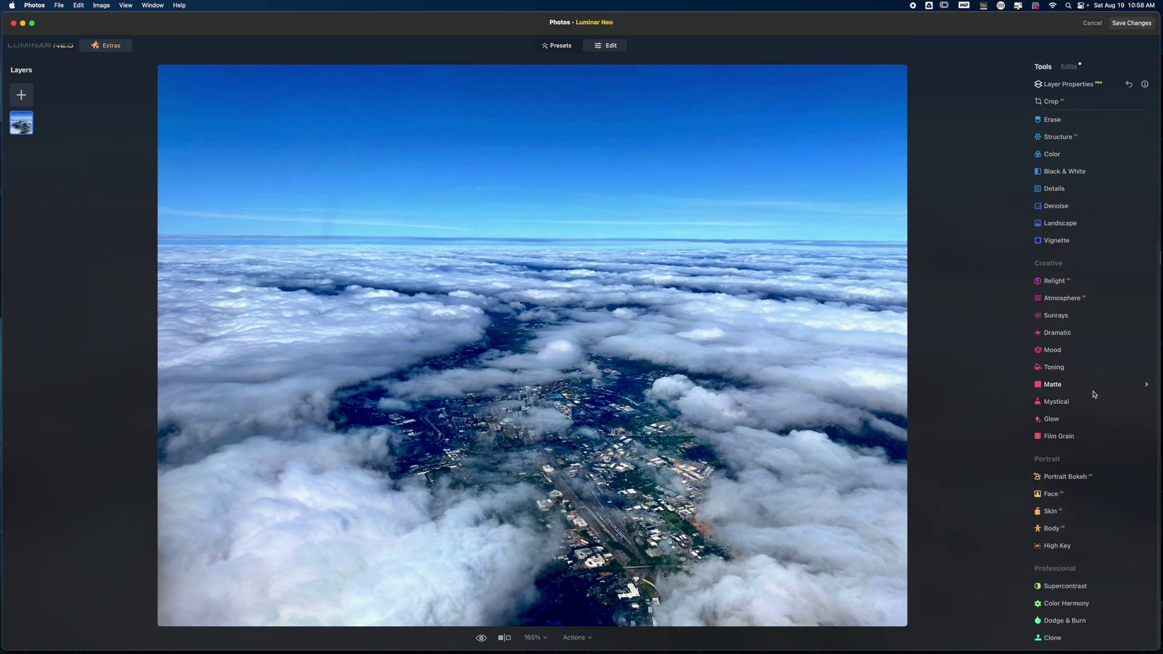
{"action": "left_click", "coordinate": [1072, 591]}
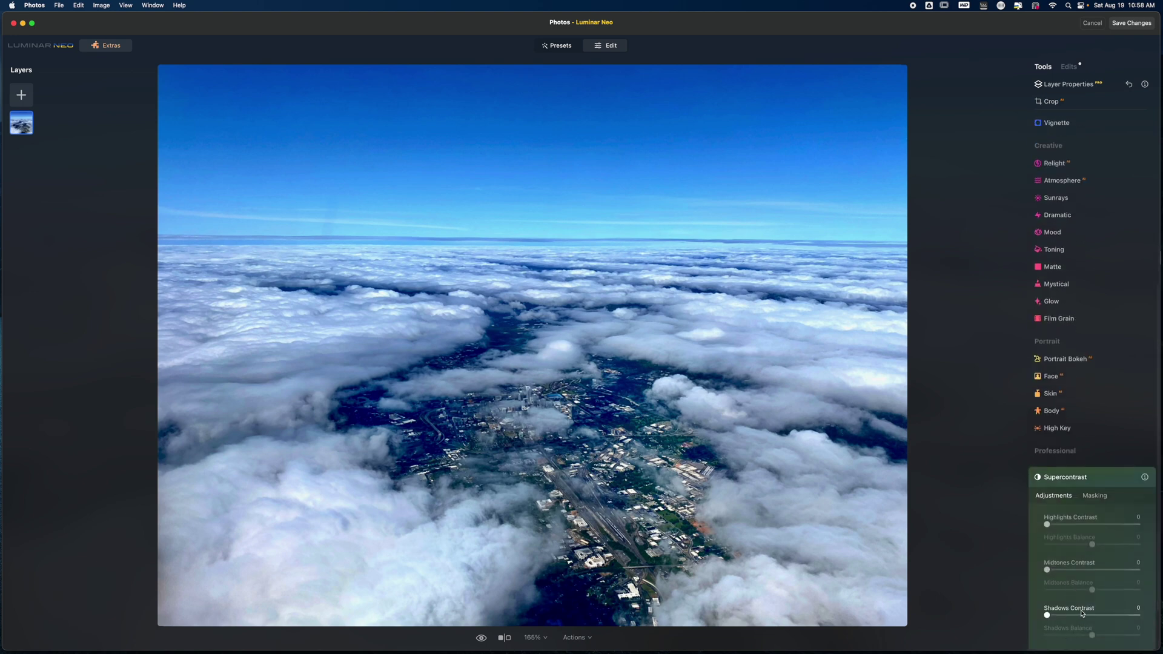
{"action": "mouse_move", "coordinate": [1048, 526]}
{"action": "left_mouse_down"}
{"action": "mouse_move", "coordinate": [1109, 524]}
{"action": "mouse_move", "coordinate": [1068, 524]}
{"action": "left_mouse_up"}
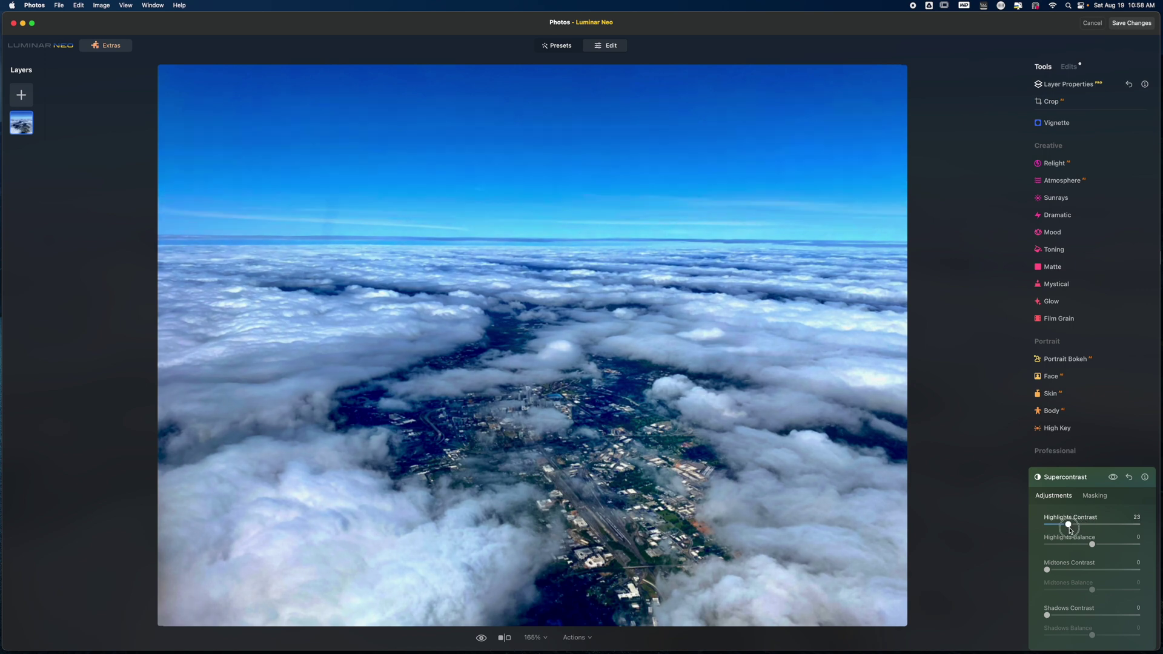
{"action": "scroll", "coordinate": [1078, 521], "scroll_direction": "down", "scroll_amount": 3}
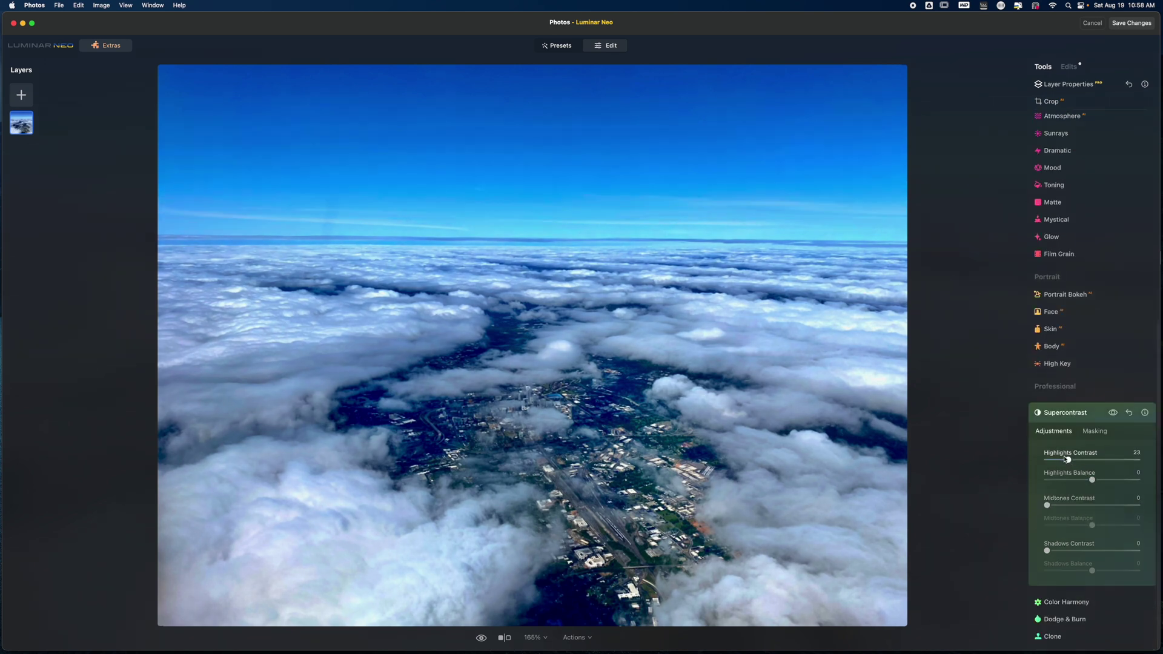
{"action": "mouse_move", "coordinate": [1067, 459]}
{"action": "left_mouse_down"}
{"action": "mouse_move", "coordinate": [1098, 464]}
{"action": "mouse_move", "coordinate": [1061, 466]}
{"action": "left_mouse_up"}
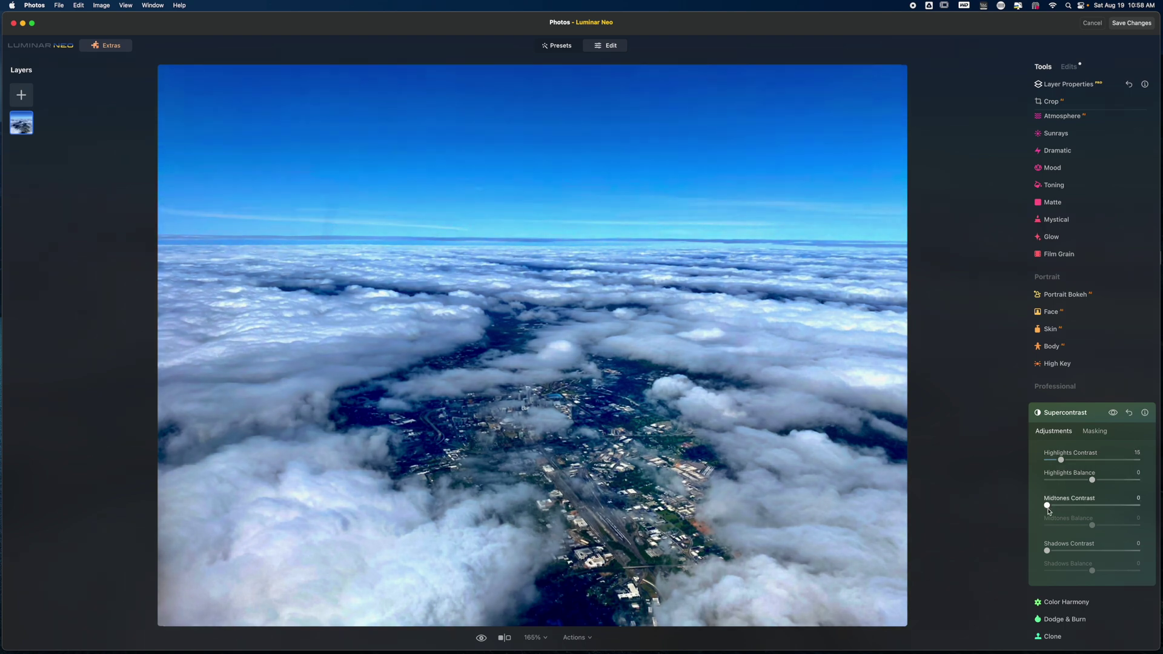
Try a Midtones Contrast of 42 in Supercontrast and compare the photo with and without the effect
{"action": "left_click_drag", "start_coordinate": [1049, 506], "coordinate": [1087, 507]}
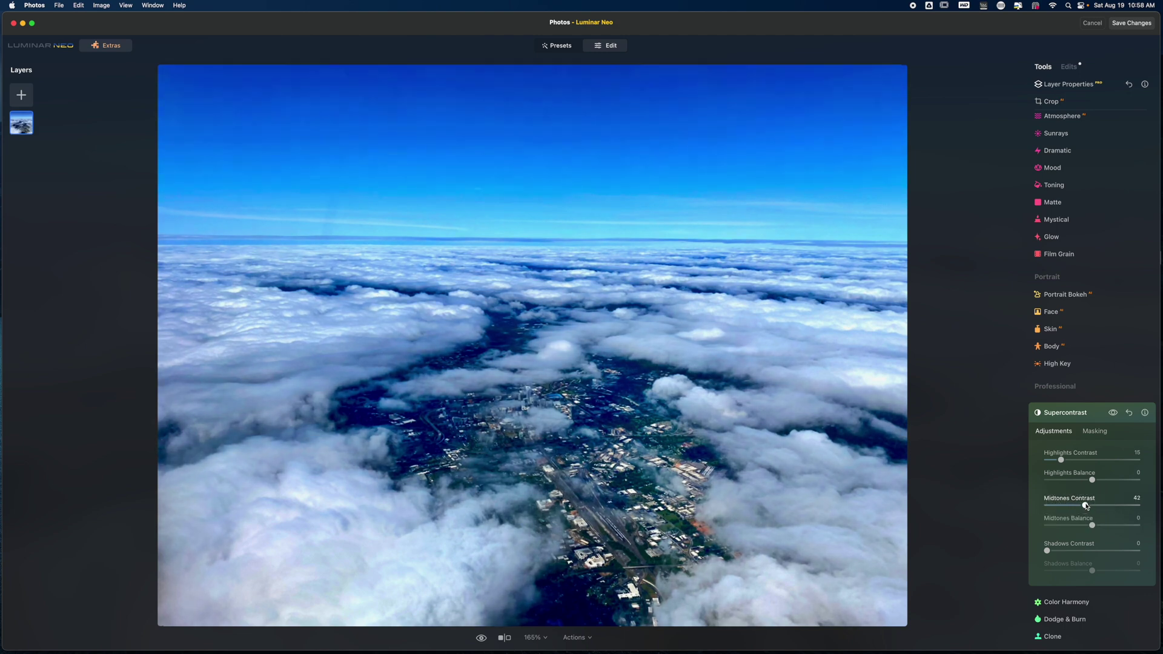
{"action": "left_click", "coordinate": [1113, 414]}
{"action": "left_click", "coordinate": [1113, 415]}
{"action": "left_click", "coordinate": [1113, 416]}
{"action": "left_click", "coordinate": [1113, 415]}
{"action": "left_click_drag", "start_coordinate": [1047, 551], "coordinate": [985, 554]}
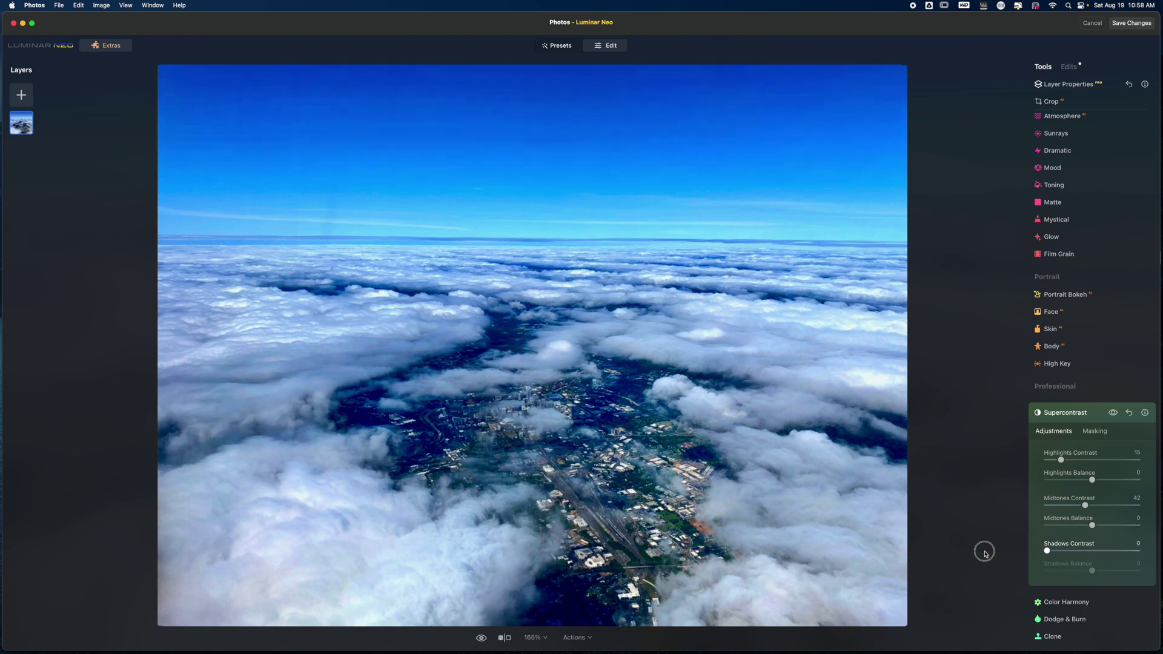
Reset all Supercontrast adjustments and close the tool
{"action": "left_click", "coordinate": [1129, 412]}
{"action": "left_click", "coordinate": [1088, 414]}
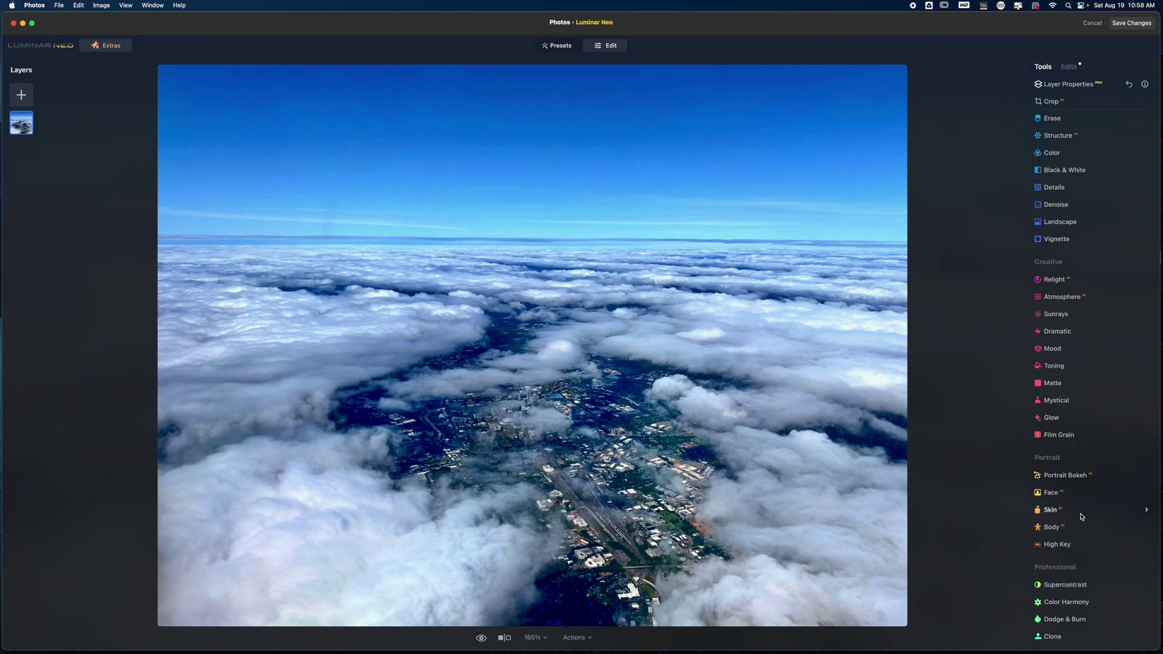
Open the Structure tool, try an Amount of 43 with a before-and-after comparison, and reduce the Amount to 32
{"action": "scroll", "coordinate": [1082, 517], "scroll_direction": "up", "scroll_amount": 3}
{"action": "scroll", "coordinate": [1082, 517], "scroll_direction": "up", "scroll_amount": 10}
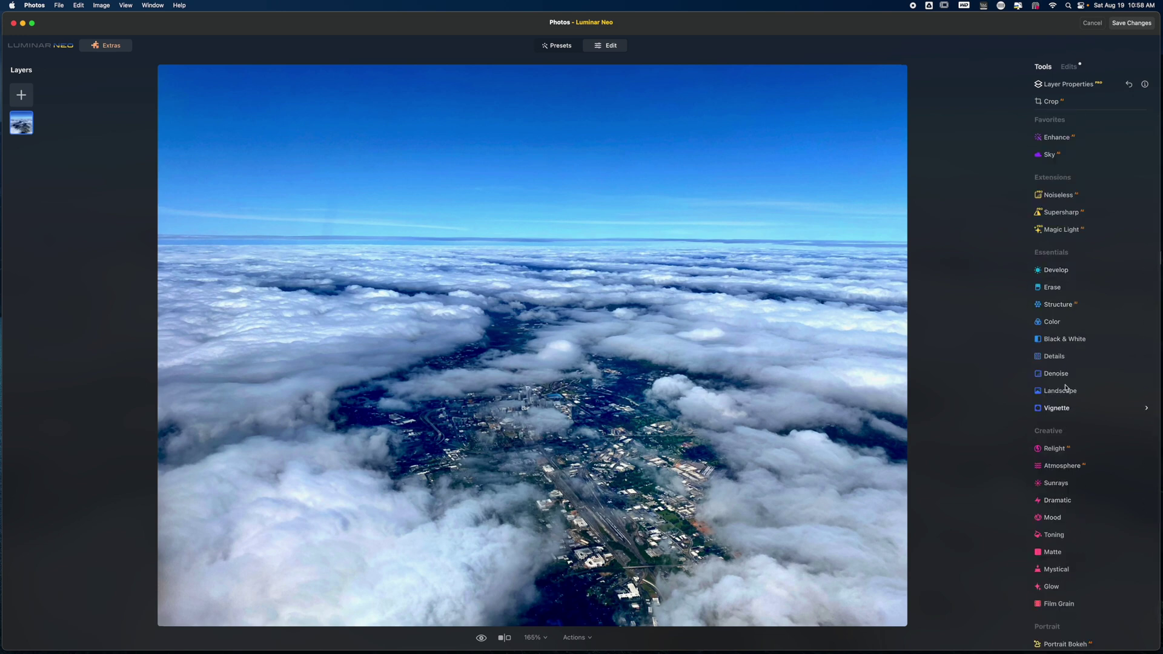
{"action": "left_click", "coordinate": [1059, 305]}
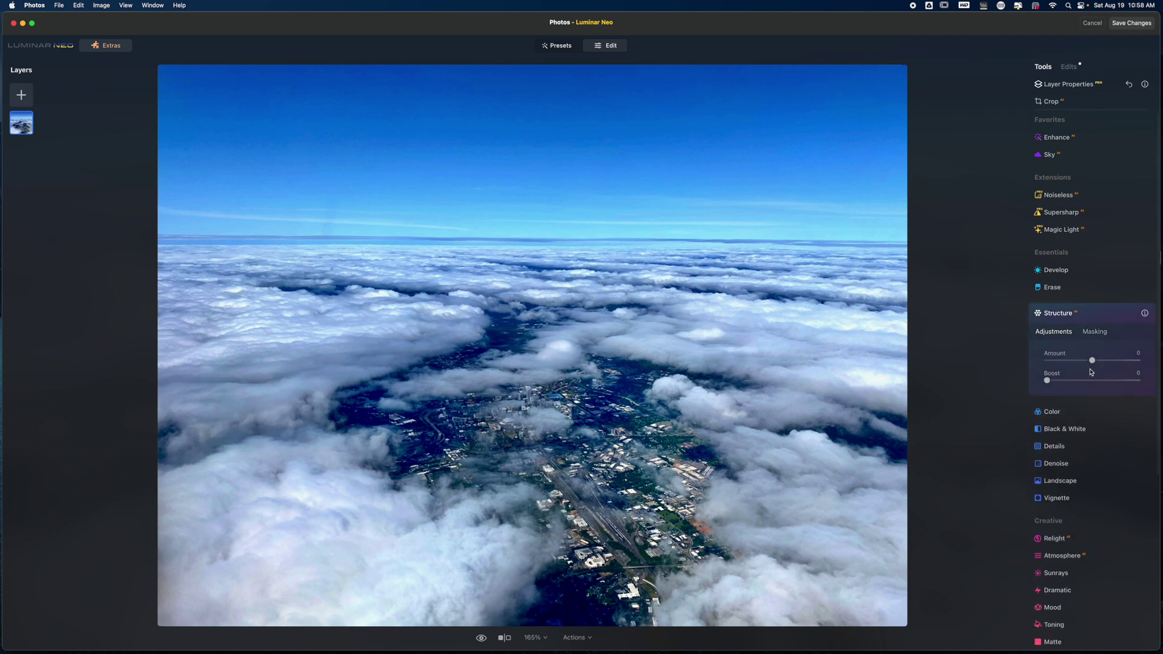
{"action": "mouse_move", "coordinate": [1094, 363]}
{"action": "left_mouse_down"}
{"action": "mouse_move", "coordinate": [1131, 362]}
{"action": "mouse_move", "coordinate": [1096, 362]}
{"action": "mouse_move", "coordinate": [1114, 363]}
{"action": "left_mouse_up"}
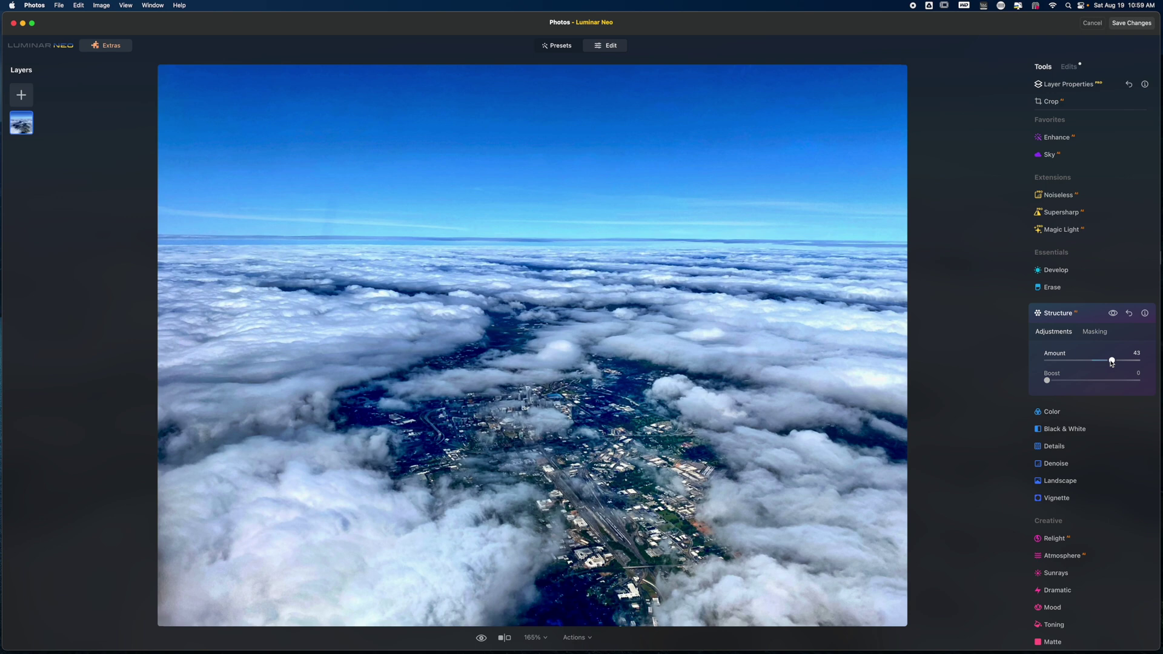
{"action": "left_click", "coordinate": [1113, 314]}
{"action": "left_click", "coordinate": [1113, 314]}
{"action": "mouse_move", "coordinate": [1050, 384]}
{"action": "left_mouse_down"}
{"action": "mouse_move", "coordinate": [1112, 381]}
{"action": "mouse_move", "coordinate": [1032, 391]}
{"action": "left_mouse_up"}
{"action": "left_click_drag", "start_coordinate": [1113, 361], "coordinate": [1109, 364]}
Try an automatic Sky mask on the Structure effect and return to the masking options
{"action": "left_click", "coordinate": [1097, 333]}
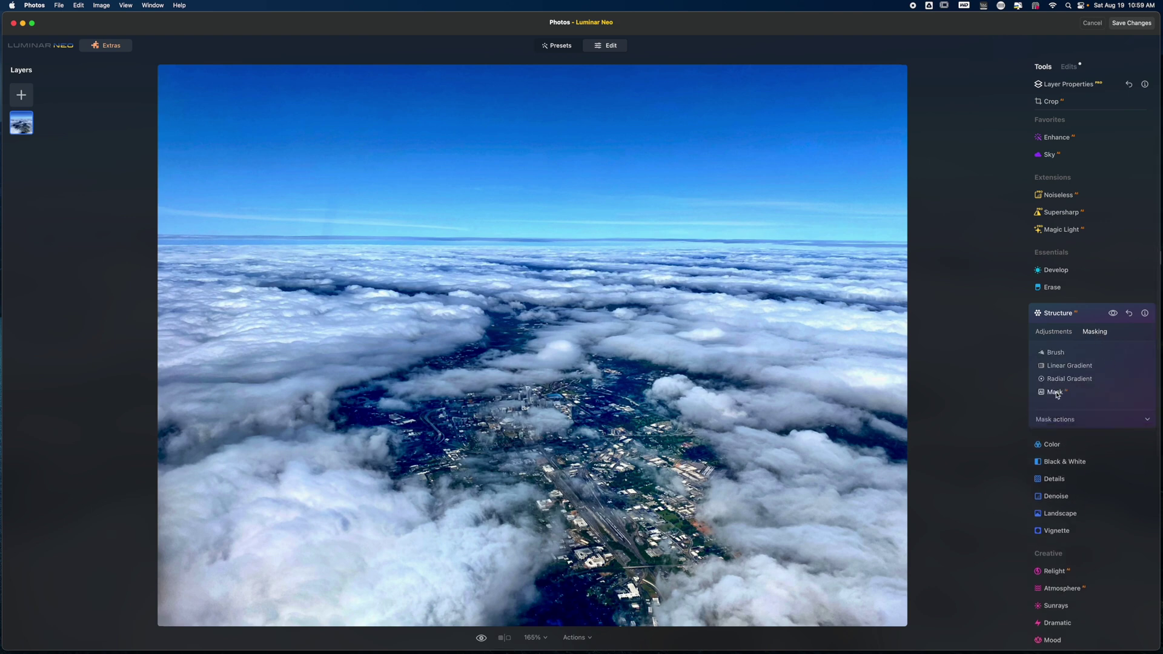
{"action": "left_click", "coordinate": [1056, 393]}
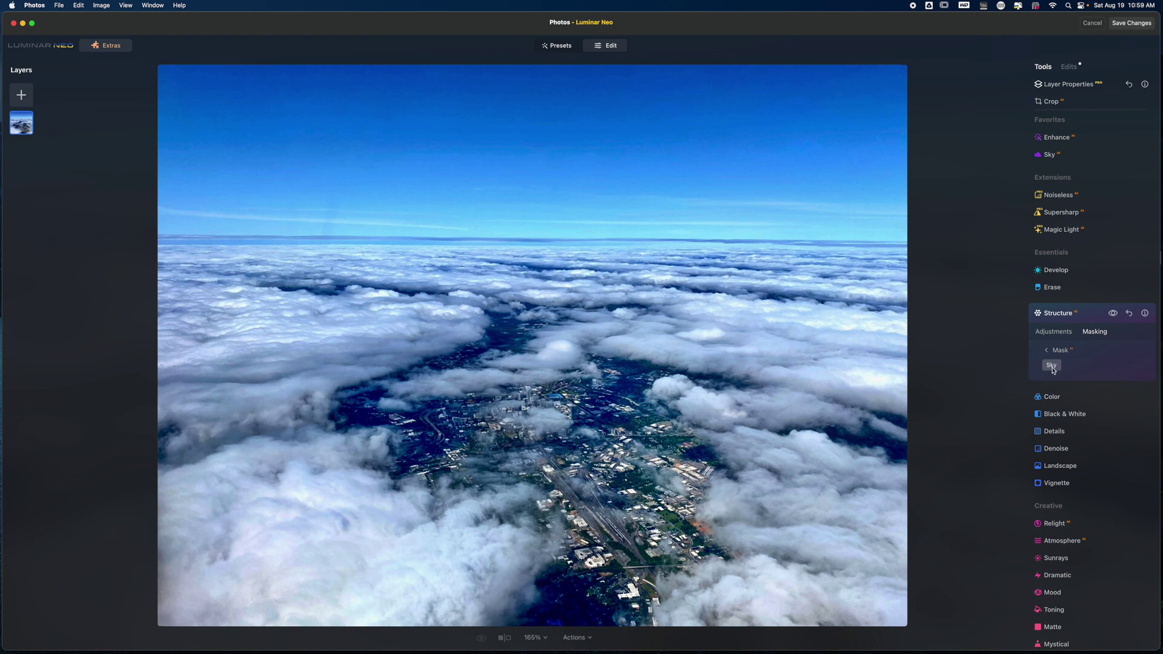
{"action": "left_click", "coordinate": [1053, 366]}
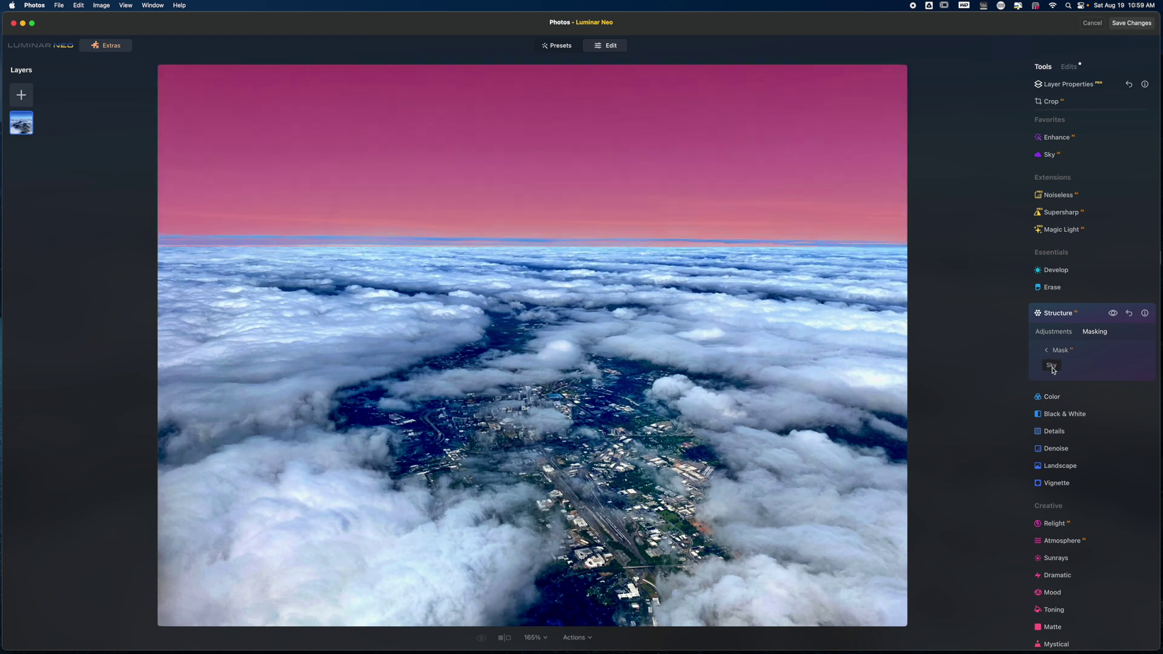
{"action": "left_click", "coordinate": [1048, 352]}
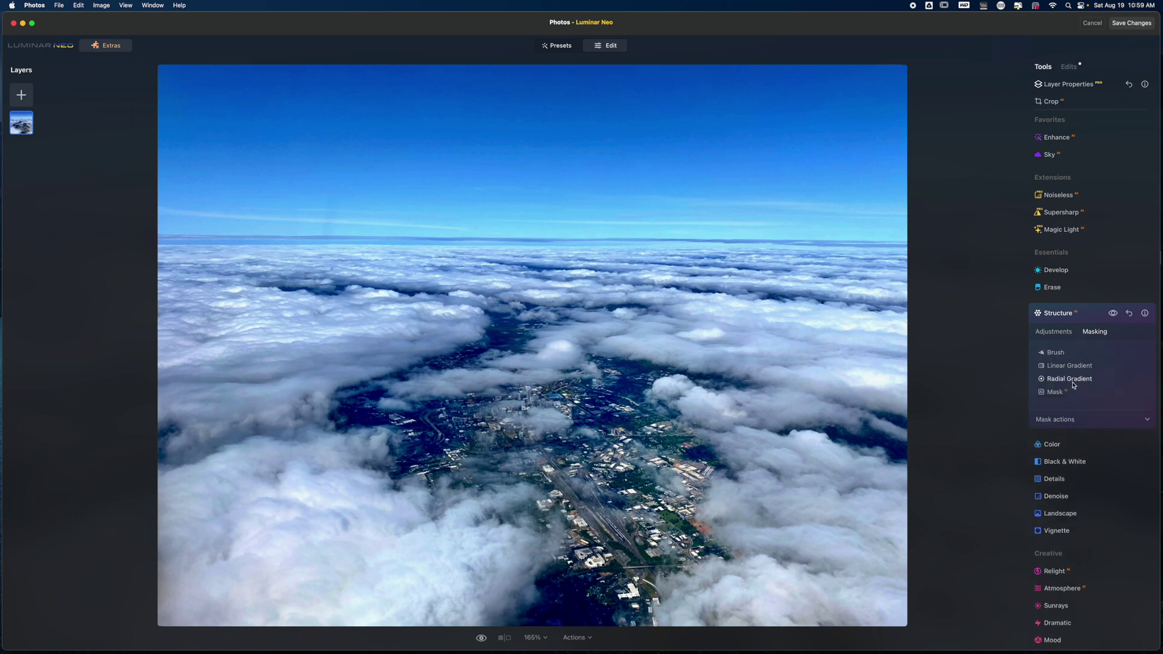
Set up the Structure mask brush in Paint mode with strength 55 and size 292
{"action": "left_click", "coordinate": [1056, 352]}
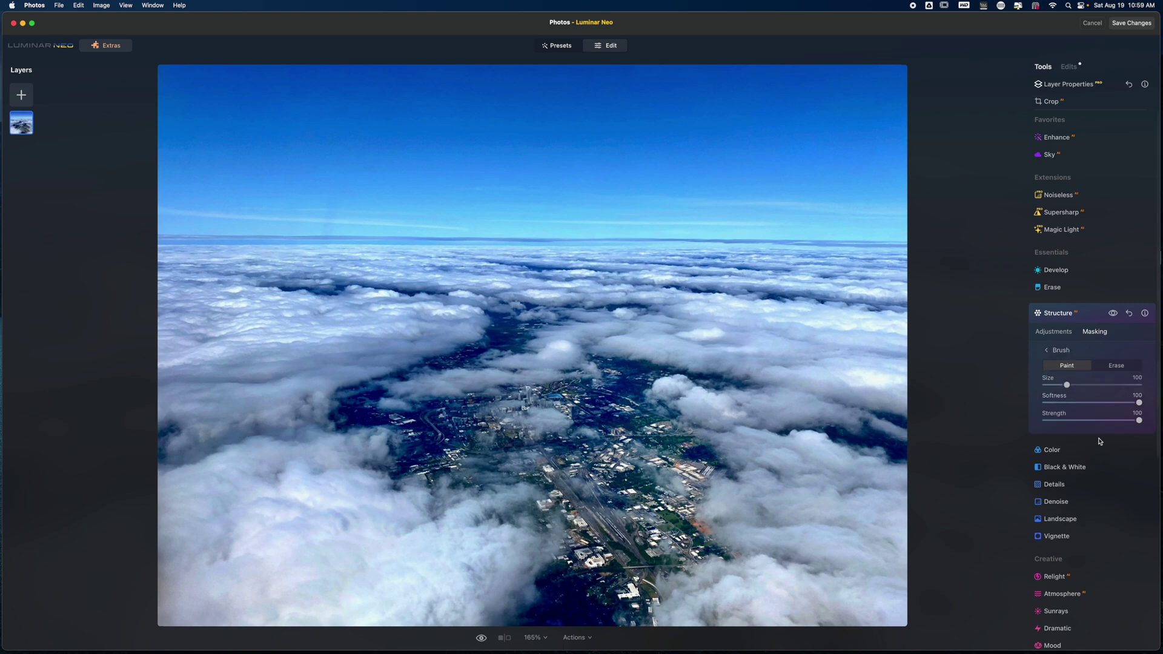
{"action": "left_click_drag", "start_coordinate": [1139, 421], "coordinate": [1098, 420]}
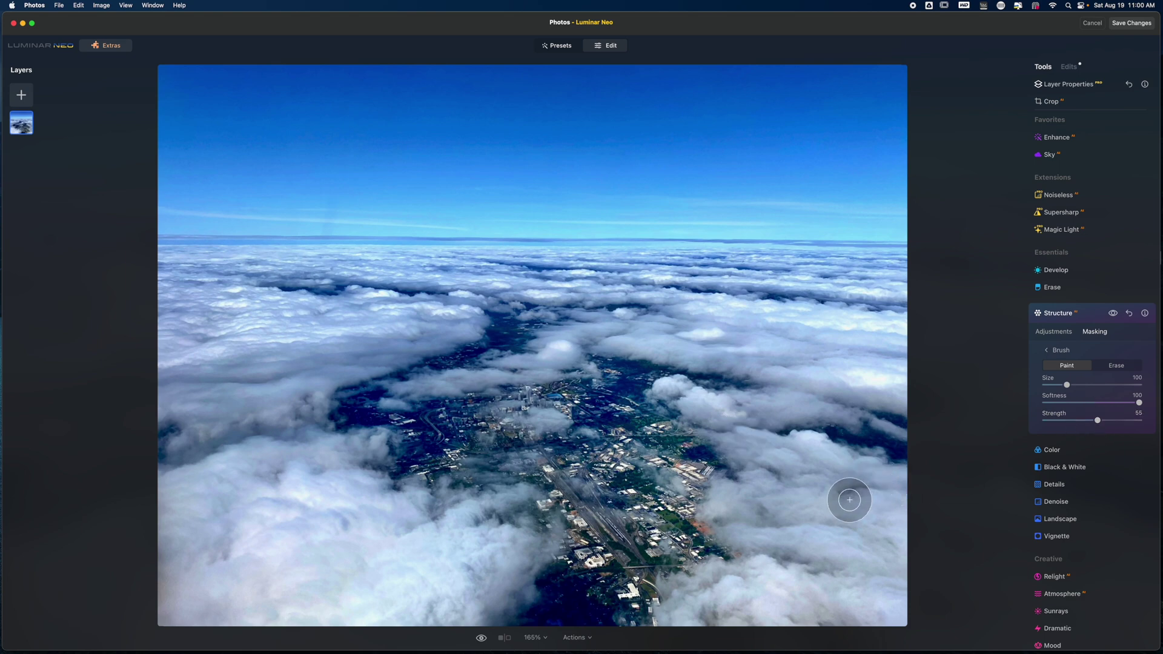
{"action": "key", "text": "bracketright"}
{"action": "key", "text": "bracketright"}
{"action": "key", "text": "bracketright"}
{"action": "key", "text": "bracketright"}
{"action": "key", "text": "bracketright"}
{"action": "key", "text": "bracketright"}
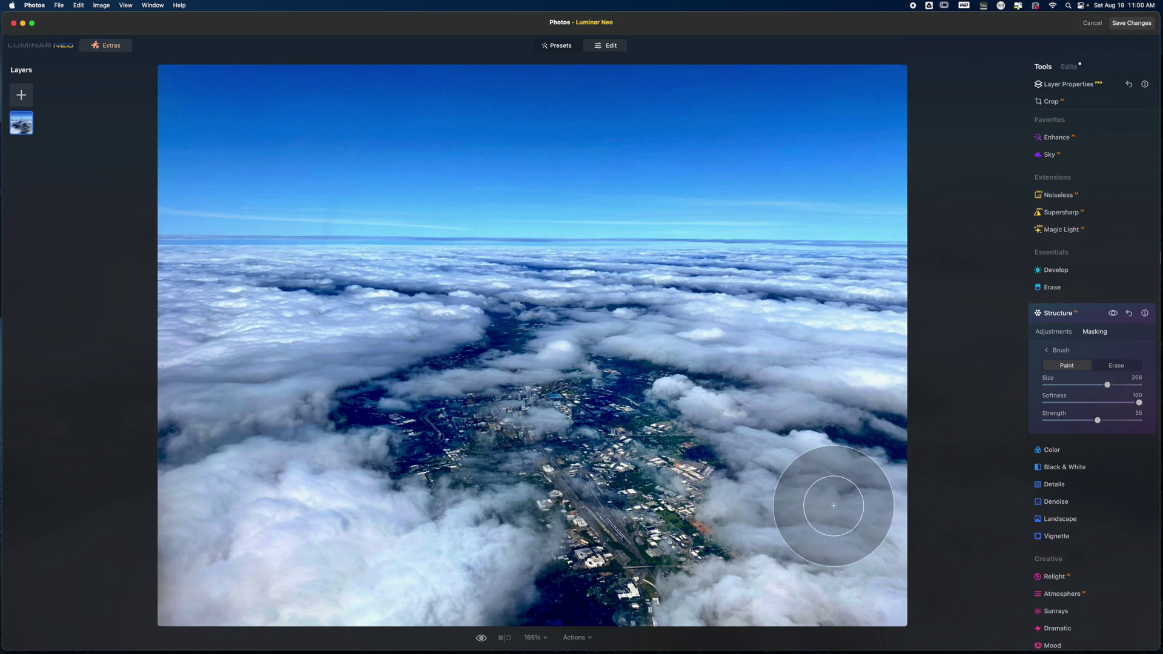
{"action": "key", "text": "bracketright"}
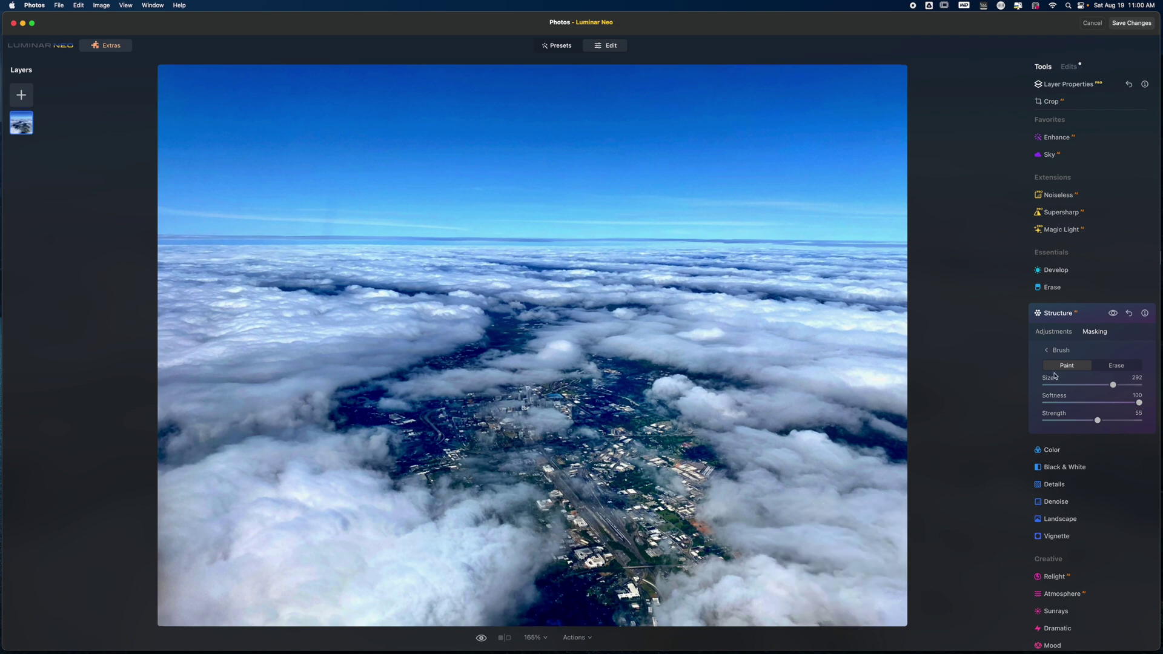
Show the Structure mask overlay and invert the mask so the effect is hidden across the whole photo
{"action": "left_click", "coordinate": [1057, 350]}
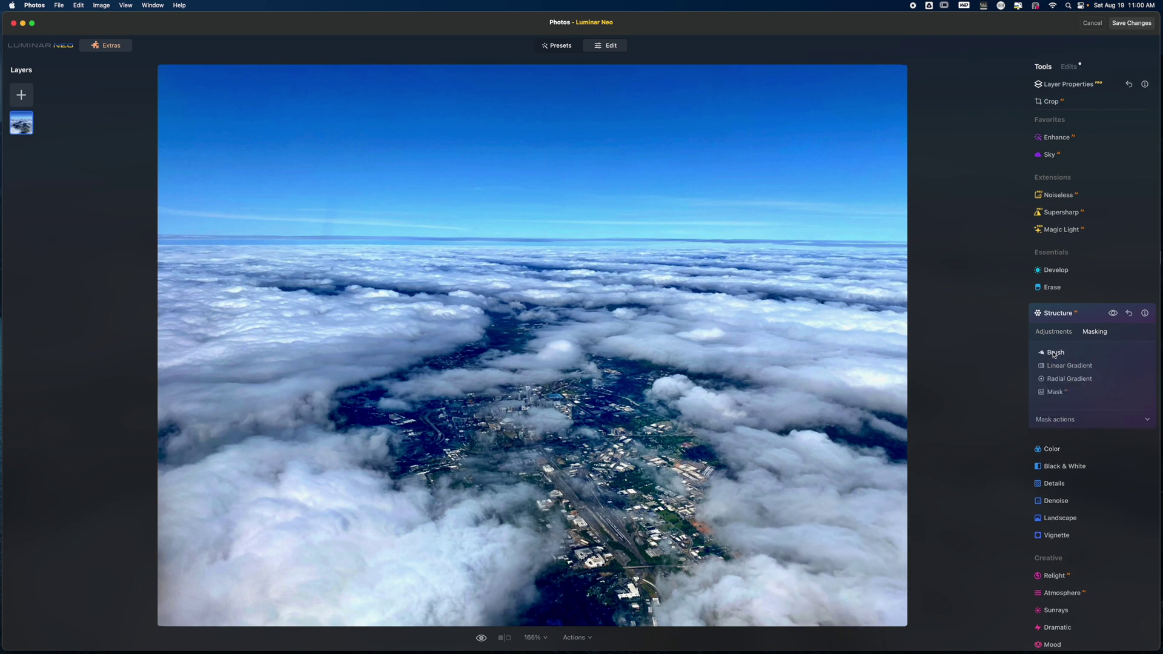
{"action": "left_click", "coordinate": [1083, 420]}
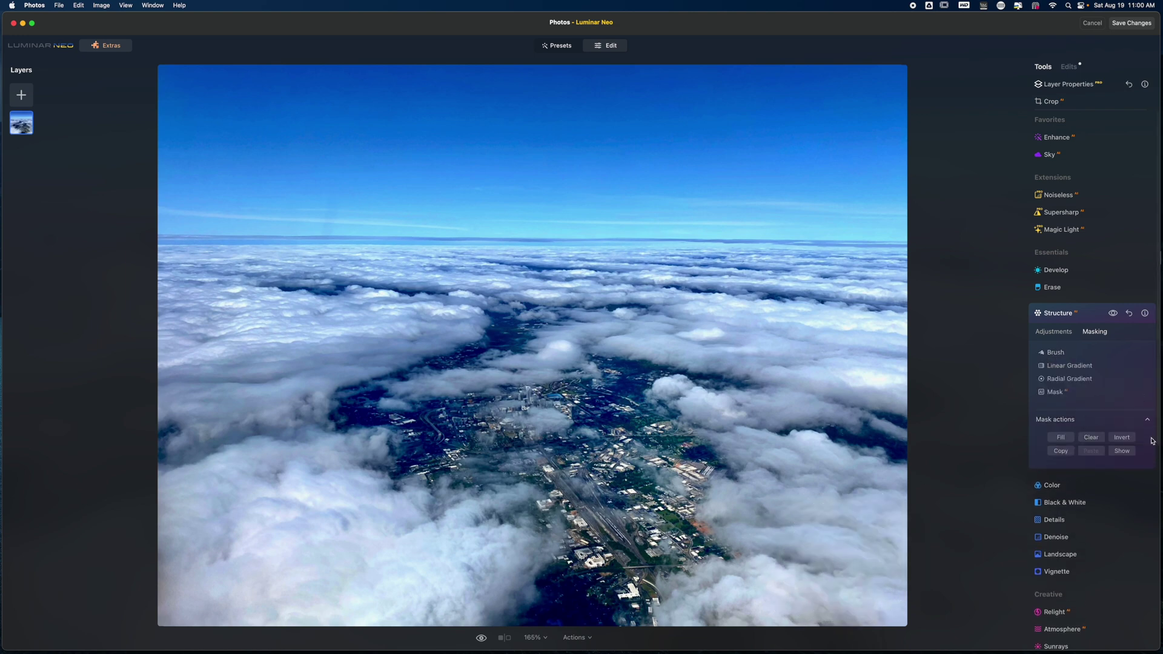
{"action": "left_click", "coordinate": [1122, 451]}
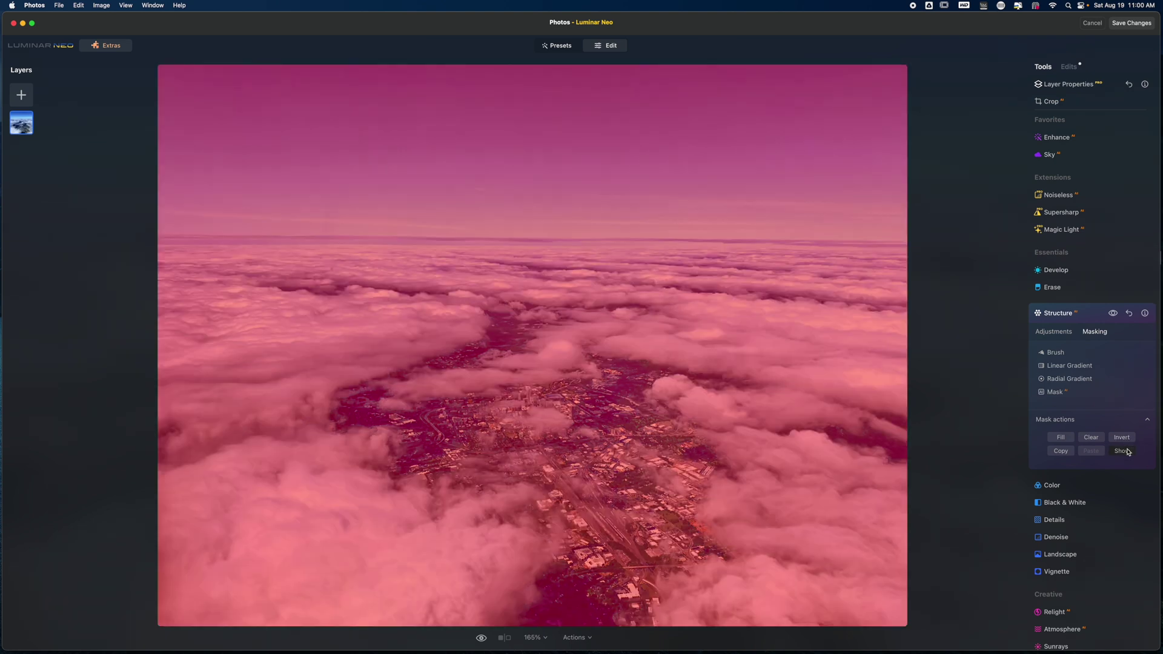
{"action": "left_click", "coordinate": [1126, 441]}
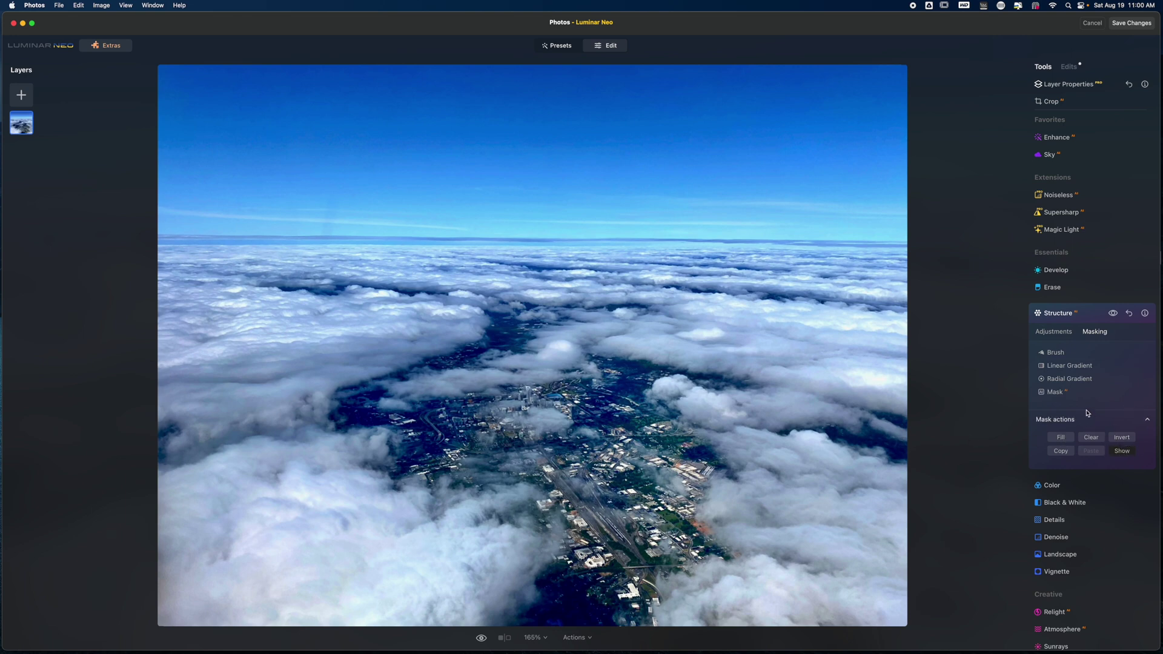
Paint the Structure effect onto the clouds around the city with the mask brush at strength 55
{"action": "left_click", "coordinate": [1056, 352]}
{"action": "mouse_move", "coordinate": [812, 509]}
{"action": "left_mouse_down"}
{"action": "mouse_move", "coordinate": [846, 548]}
{"action": "mouse_move", "coordinate": [793, 560]}
{"action": "mouse_move", "coordinate": [774, 506]}
{"action": "left_mouse_up"}
{"action": "mouse_move", "coordinate": [876, 509]}
{"action": "left_mouse_down"}
{"action": "mouse_move", "coordinate": [787, 576]}
{"action": "mouse_move", "coordinate": [830, 587]}
{"action": "mouse_move", "coordinate": [755, 414]}
{"action": "mouse_move", "coordinate": [857, 356]}
{"action": "mouse_move", "coordinate": [690, 303]}
{"action": "mouse_move", "coordinate": [908, 357]}
{"action": "mouse_move", "coordinate": [857, 311]}
{"action": "mouse_move", "coordinate": [662, 311]}
{"action": "mouse_move", "coordinate": [576, 271]}
{"action": "mouse_move", "coordinate": [573, 280]}
{"action": "mouse_move", "coordinate": [418, 275]}
{"action": "mouse_move", "coordinate": [428, 283]}
{"action": "mouse_move", "coordinate": [236, 290]}
{"action": "mouse_move", "coordinate": [240, 332]}
{"action": "mouse_move", "coordinate": [171, 294]}
{"action": "mouse_move", "coordinate": [176, 410]}
{"action": "mouse_move", "coordinate": [395, 322]}
{"action": "mouse_move", "coordinate": [170, 459]}
{"action": "mouse_move", "coordinate": [223, 483]}
{"action": "mouse_move", "coordinate": [325, 584]}
{"action": "mouse_move", "coordinate": [402, 610]}
{"action": "mouse_move", "coordinate": [517, 551]}
{"action": "mouse_move", "coordinate": [312, 491]}
{"action": "mouse_move", "coordinate": [382, 553]}
{"action": "mouse_move", "coordinate": [352, 531]}
{"action": "left_mouse_up"}
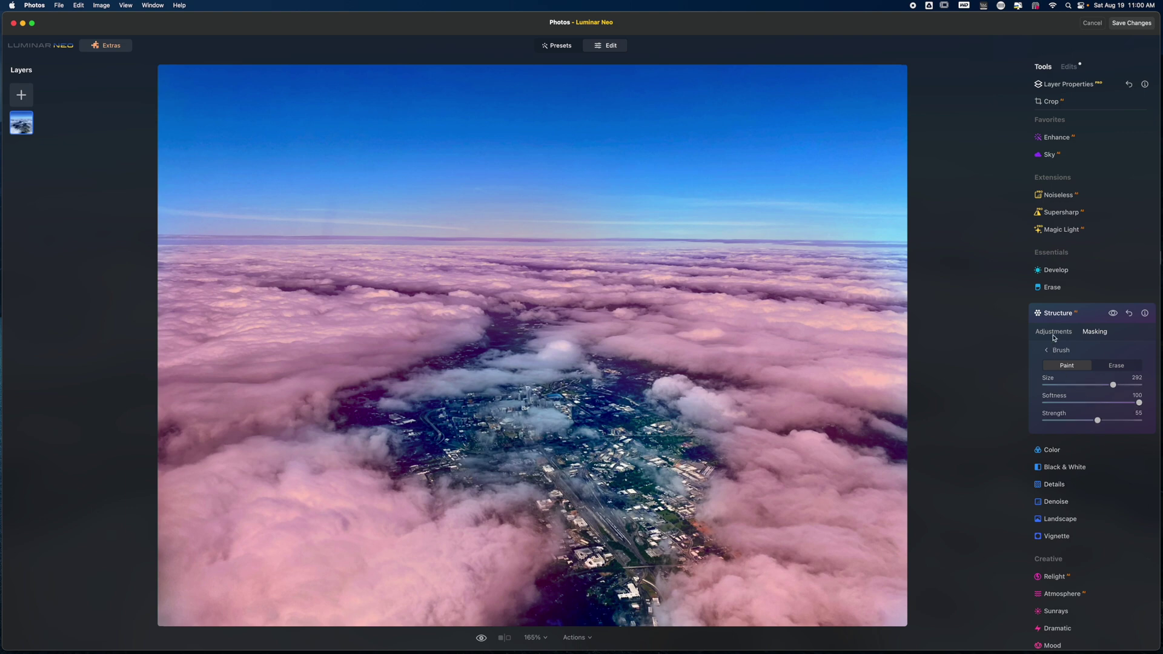
Toggle the Structure mask overlay, try inverting the painted mask, and invert it back
{"action": "left_click", "coordinate": [1063, 351]}
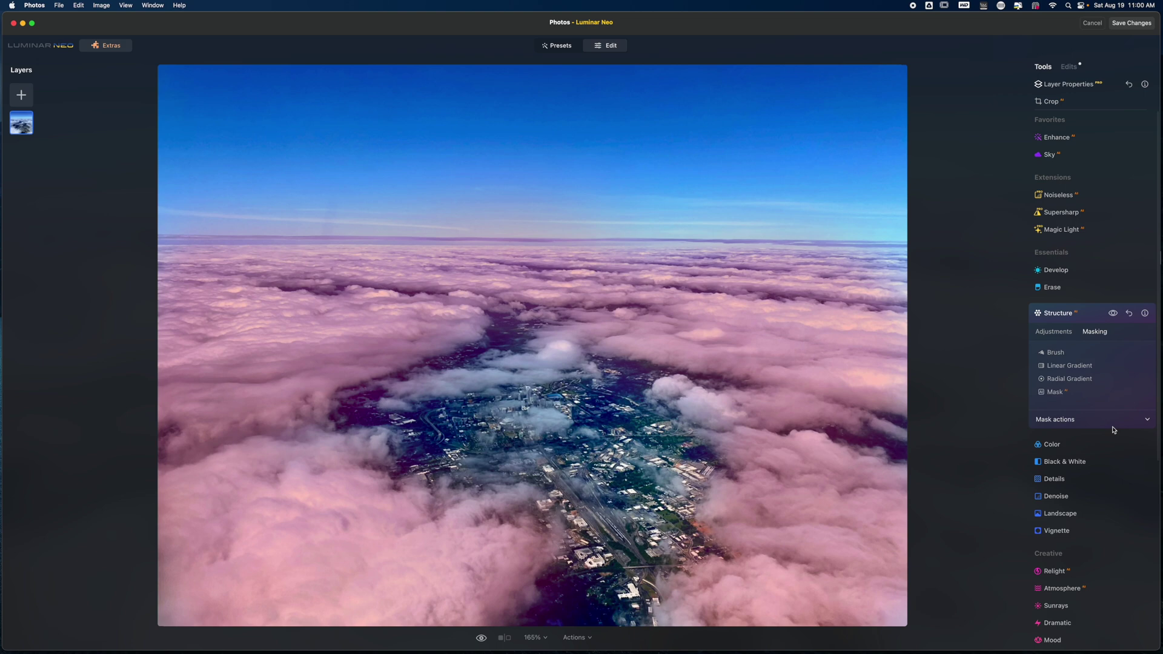
{"action": "left_click", "coordinate": [1147, 419]}
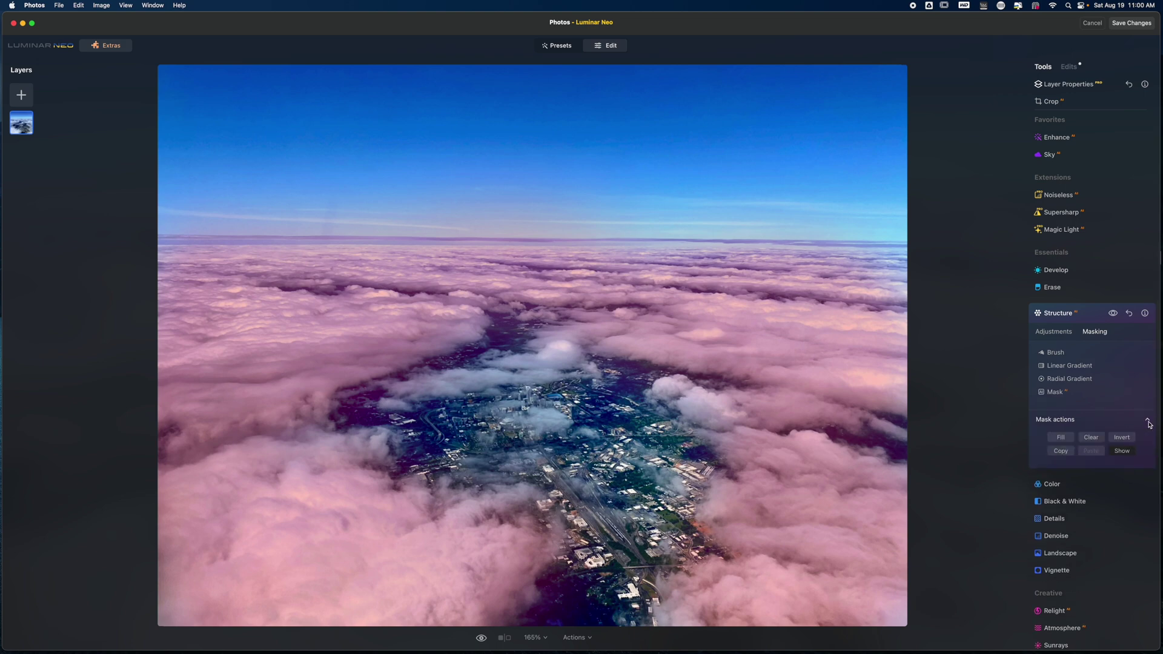
{"action": "left_click", "coordinate": [1130, 454]}
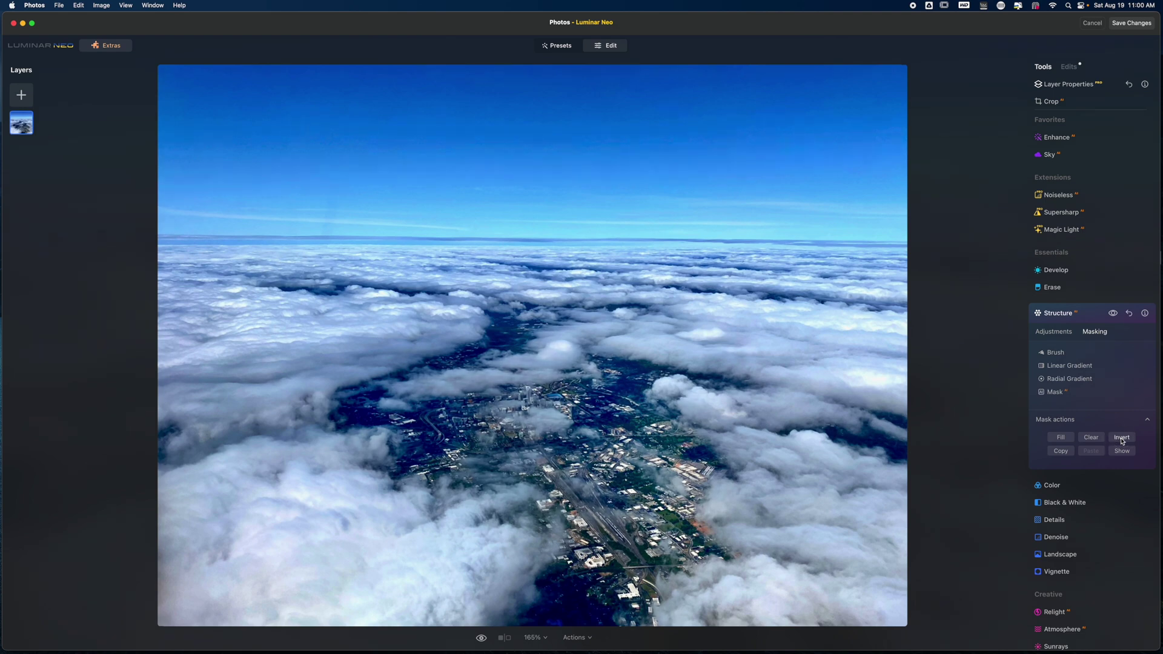
{"action": "left_click", "coordinate": [1122, 439]}
{"action": "left_click", "coordinate": [1123, 451]}
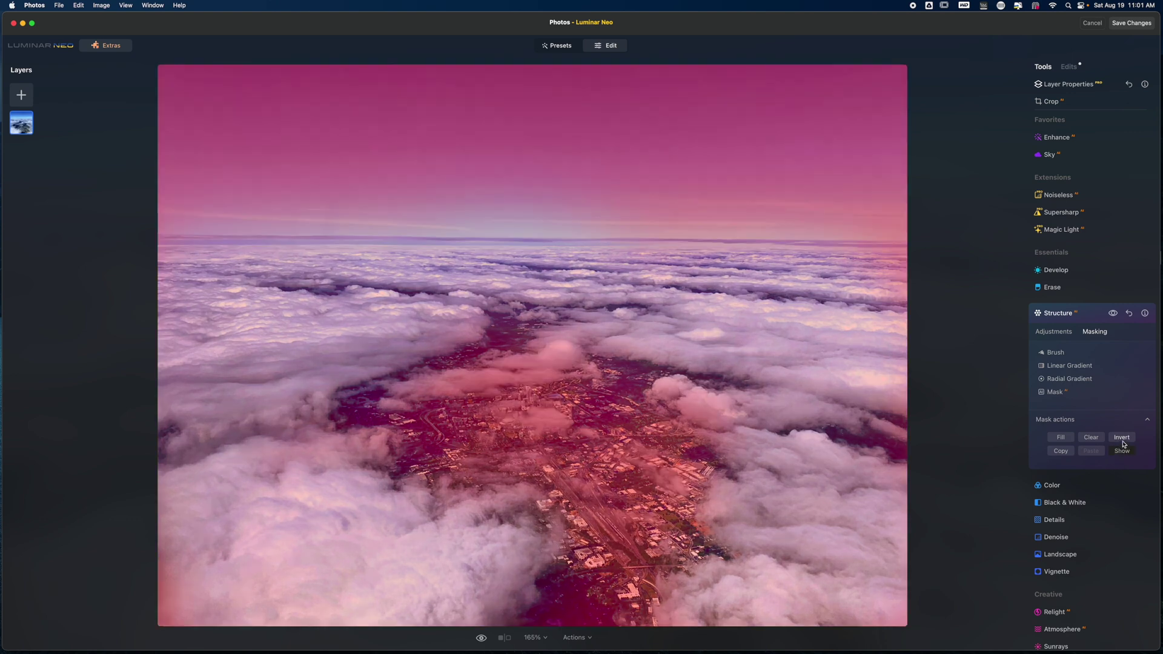
{"action": "left_click", "coordinate": [1124, 439]}
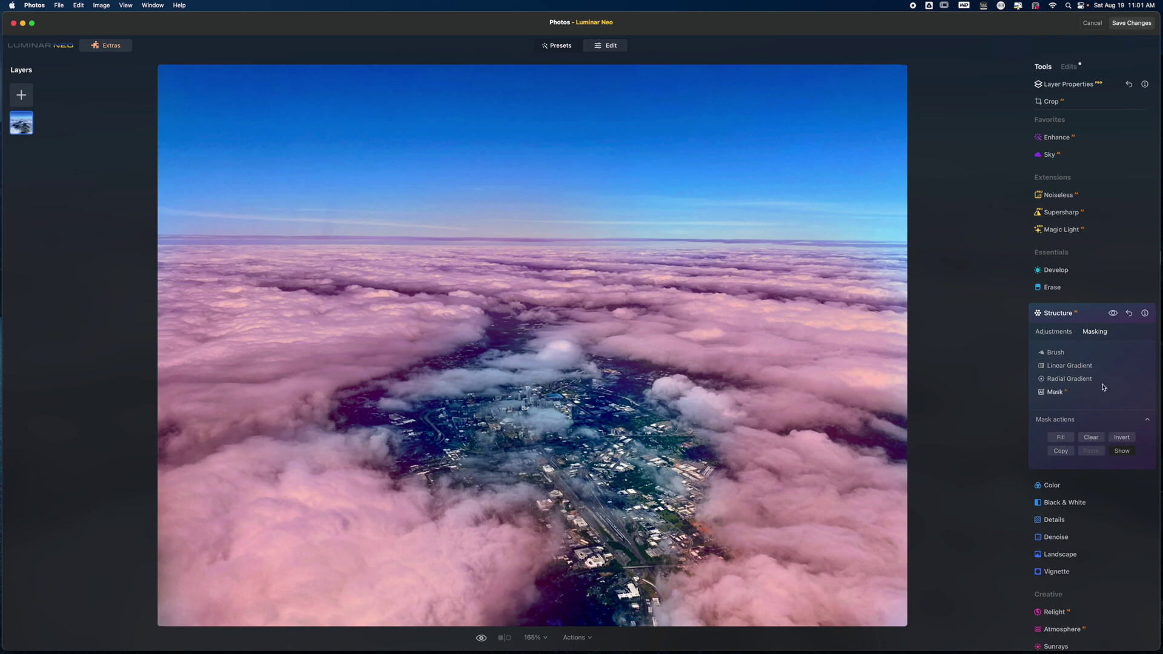
Paint a second pass of Structure over the clouds with the size 292 brush, leaving out the city
{"action": "left_click", "coordinate": [1064, 357]}
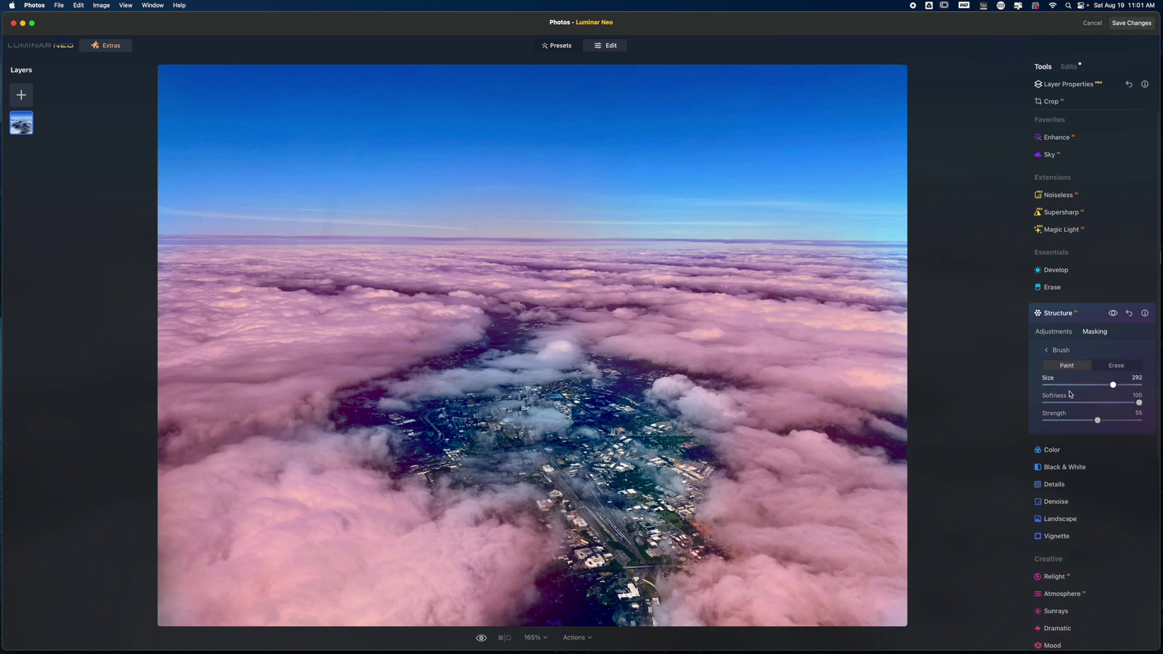
{"action": "mouse_move", "coordinate": [858, 577]}
{"action": "left_mouse_down"}
{"action": "mouse_move", "coordinate": [837, 534]}
{"action": "mouse_move", "coordinate": [863, 553]}
{"action": "mouse_move", "coordinate": [879, 594]}
{"action": "mouse_move", "coordinate": [858, 509]}
{"action": "mouse_move", "coordinate": [810, 482]}
{"action": "mouse_move", "coordinate": [819, 562]}
{"action": "mouse_move", "coordinate": [793, 581]}
{"action": "left_mouse_up"}
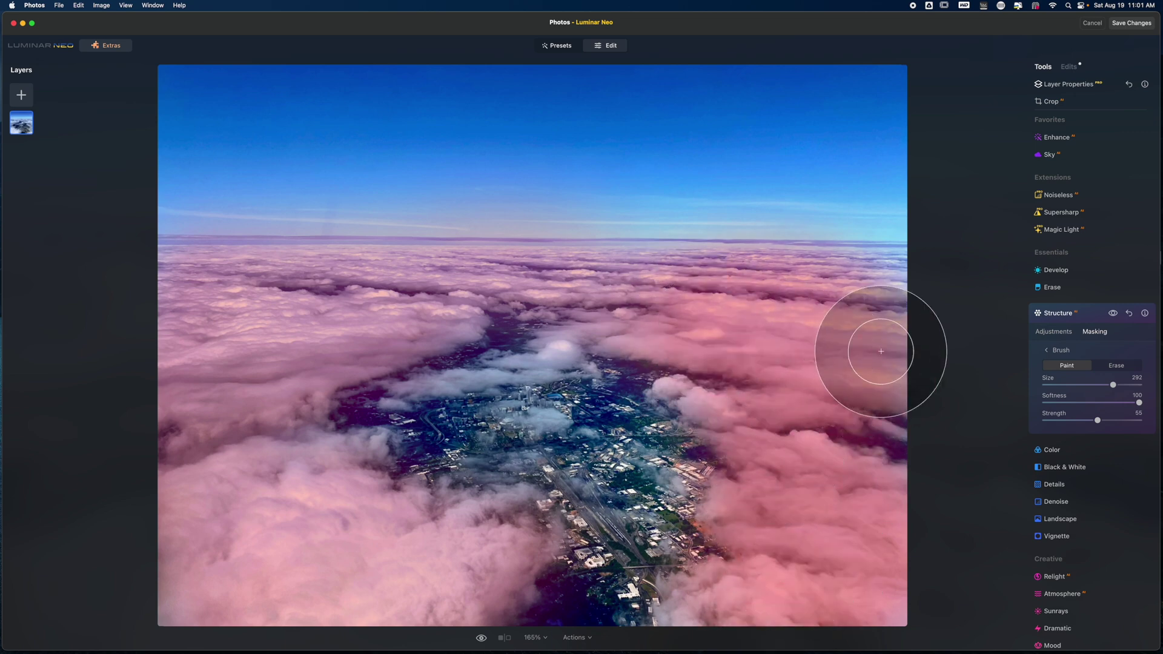
{"action": "mouse_move", "coordinate": [712, 304]}
{"action": "left_mouse_down"}
{"action": "mouse_move", "coordinate": [507, 281]}
{"action": "mouse_move", "coordinate": [170, 295]}
{"action": "mouse_move", "coordinate": [358, 295]}
{"action": "mouse_move", "coordinate": [284, 327]}
{"action": "mouse_move", "coordinate": [242, 376]}
{"action": "mouse_move", "coordinate": [348, 333]}
{"action": "mouse_move", "coordinate": [265, 356]}
{"action": "mouse_move", "coordinate": [218, 421]}
{"action": "mouse_move", "coordinate": [194, 573]}
{"action": "mouse_move", "coordinate": [267, 494]}
{"action": "mouse_move", "coordinate": [231, 596]}
{"action": "mouse_move", "coordinate": [300, 510]}
{"action": "mouse_move", "coordinate": [373, 596]}
{"action": "mouse_move", "coordinate": [475, 549]}
{"action": "mouse_move", "coordinate": [342, 617]}
{"action": "mouse_move", "coordinate": [464, 562]}
{"action": "mouse_move", "coordinate": [268, 562]}
{"action": "mouse_move", "coordinate": [305, 480]}
{"action": "mouse_move", "coordinate": [210, 562]}
{"action": "mouse_move", "coordinate": [704, 521]}
{"action": "mouse_move", "coordinate": [890, 533]}
{"action": "left_mouse_up"}
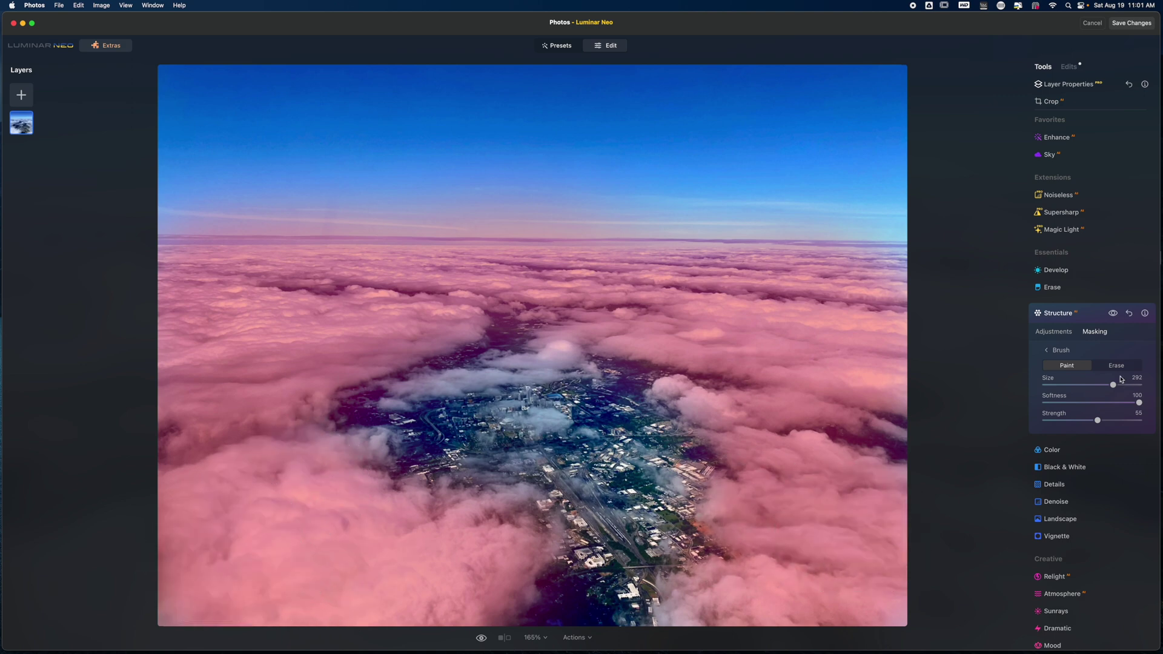
Hide the Structure mask overlay and compare the masked effect before and after
{"action": "left_click", "coordinate": [1066, 351]}
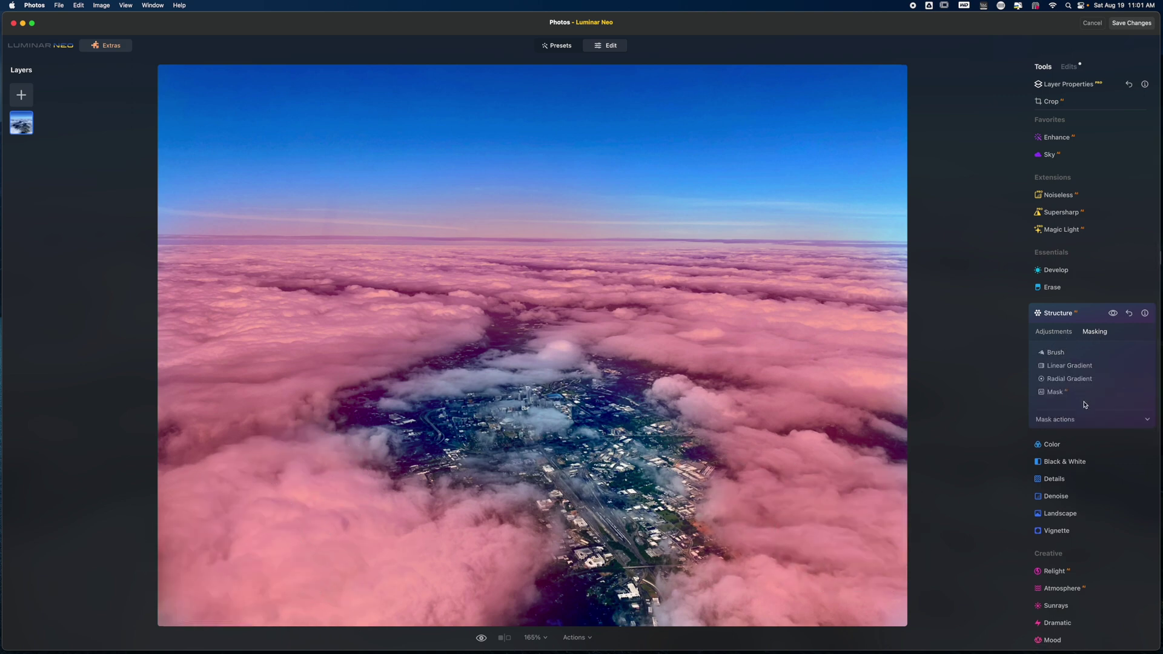
{"action": "left_click", "coordinate": [1140, 422]}
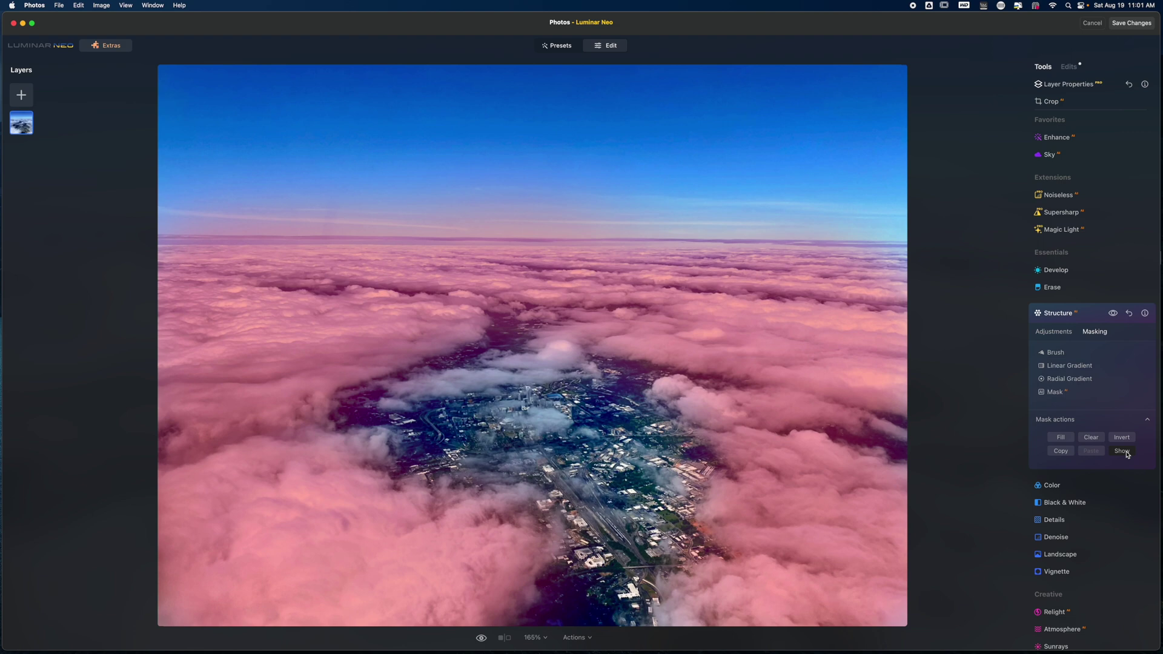
{"action": "left_click", "coordinate": [1126, 453]}
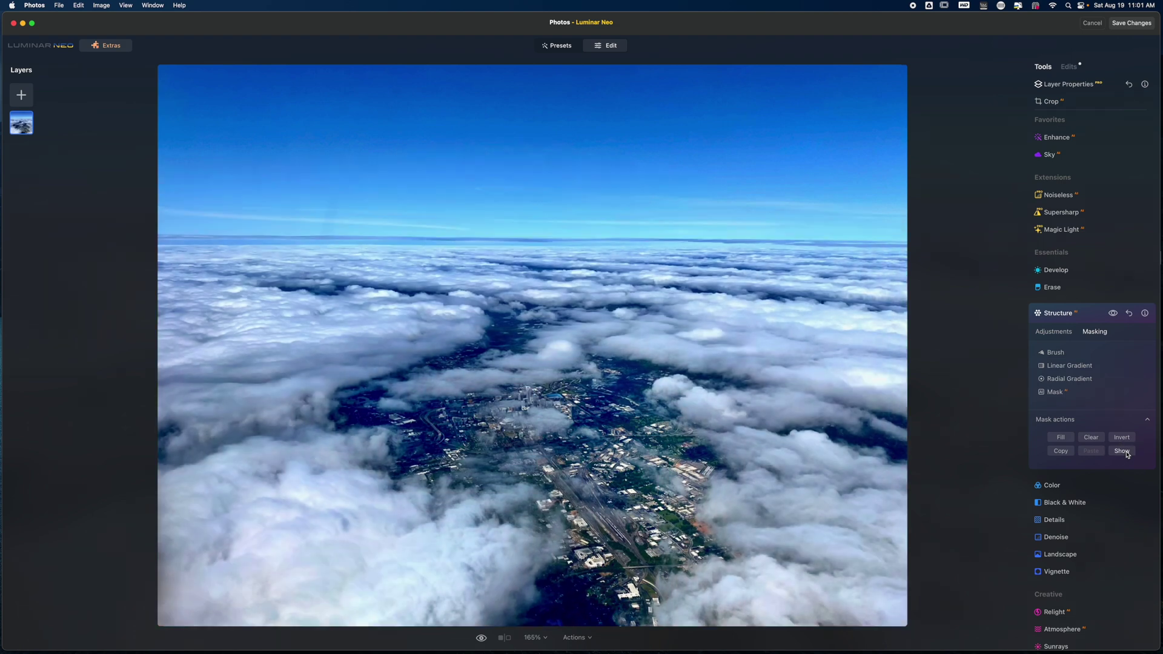
{"action": "left_click", "coordinate": [1115, 314]}
{"action": "left_click", "coordinate": [1116, 313]}
Set the Structure Amount to 70, compare the effect before and after, and close the tool
{"action": "left_click", "coordinate": [1055, 333]}
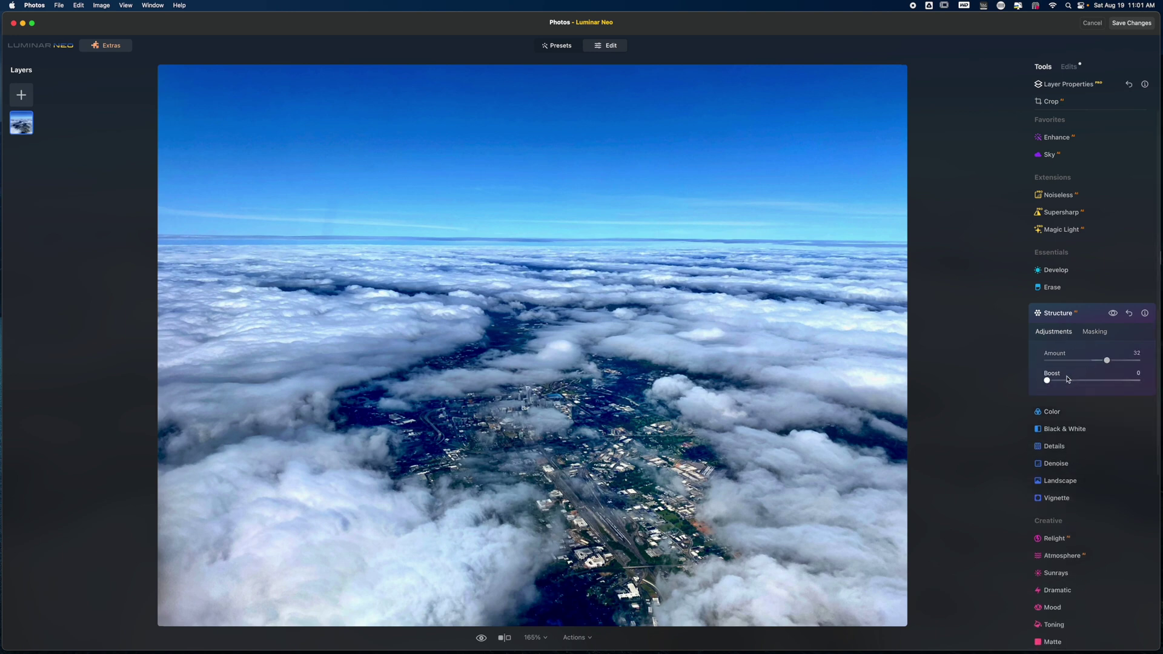
{"action": "mouse_move", "coordinate": [1108, 363]}
{"action": "left_mouse_down"}
{"action": "mouse_move", "coordinate": [1142, 362]}
{"action": "mouse_move", "coordinate": [1126, 368]}
{"action": "left_mouse_up"}
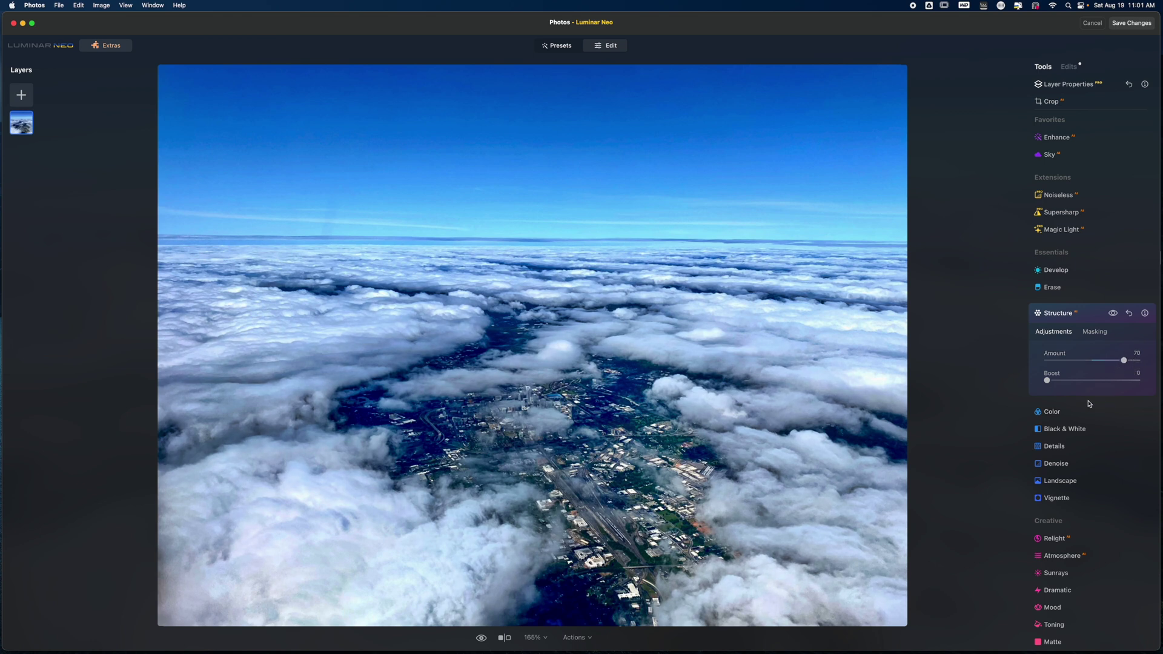
{"action": "left_click", "coordinate": [1114, 314]}
{"action": "left_click", "coordinate": [1114, 314]}
{"action": "left_click", "coordinate": [1114, 314]}
{"action": "left_click", "coordinate": [1079, 319]}
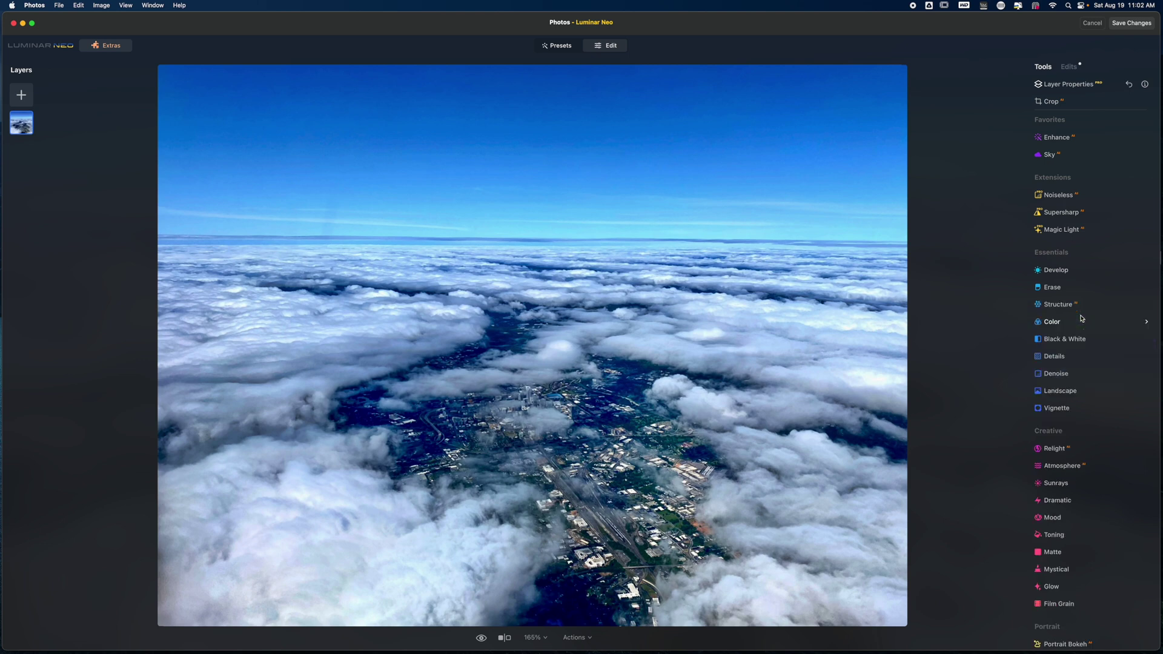
Open a fresh Develop adjustment and lower the Exposure to -1.33
{"action": "left_click", "coordinate": [1068, 271]}
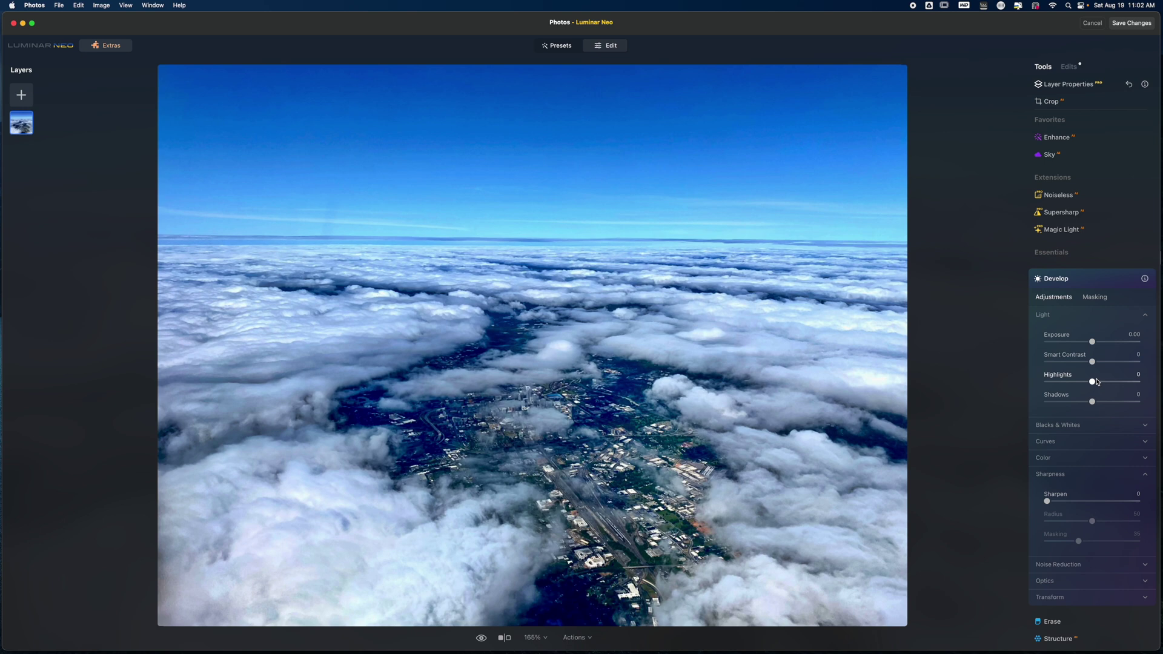
{"action": "left_click_drag", "start_coordinate": [1093, 342], "coordinate": [1084, 345]}
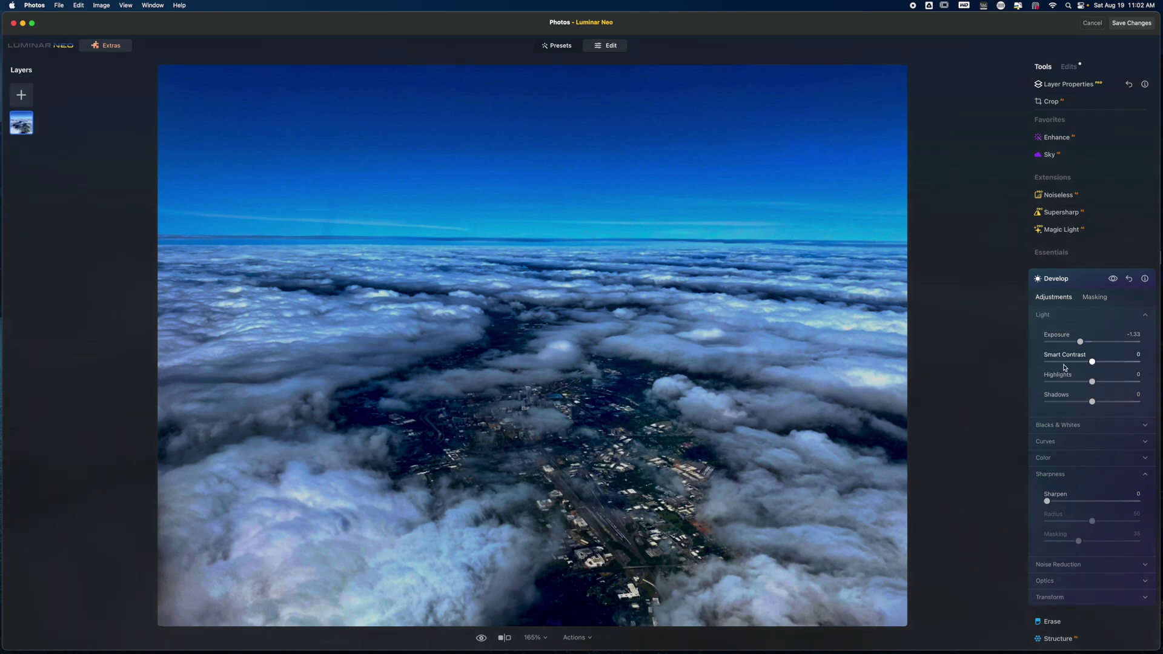
Set the Develop adjustment's Highlights to 33 and clear its mask
{"action": "mouse_move", "coordinate": [1093, 363]}
{"action": "left_mouse_down"}
{"action": "mouse_move", "coordinate": [1121, 363]}
{"action": "mouse_move", "coordinate": [1069, 369]}
{"action": "mouse_move", "coordinate": [1107, 369]}
{"action": "mouse_move", "coordinate": [1099, 366]}
{"action": "left_mouse_up"}
{"action": "left_click_drag", "start_coordinate": [1096, 385], "coordinate": [1108, 384]}
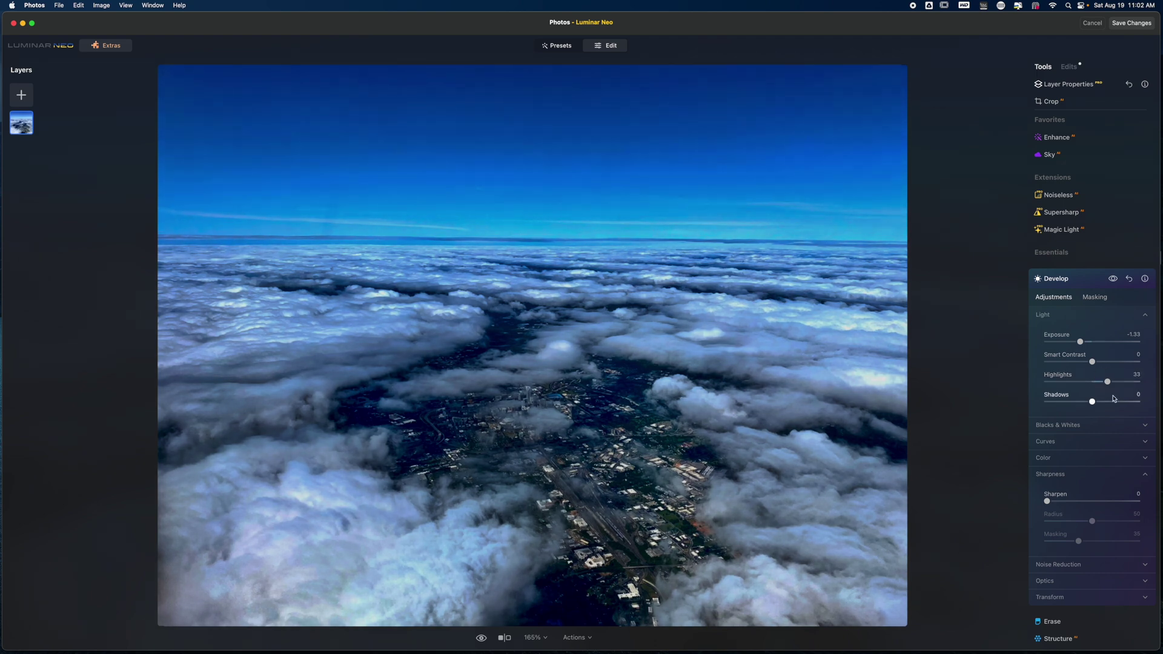
{"action": "left_click", "coordinate": [1094, 297]}
{"action": "left_click", "coordinate": [1059, 384]}
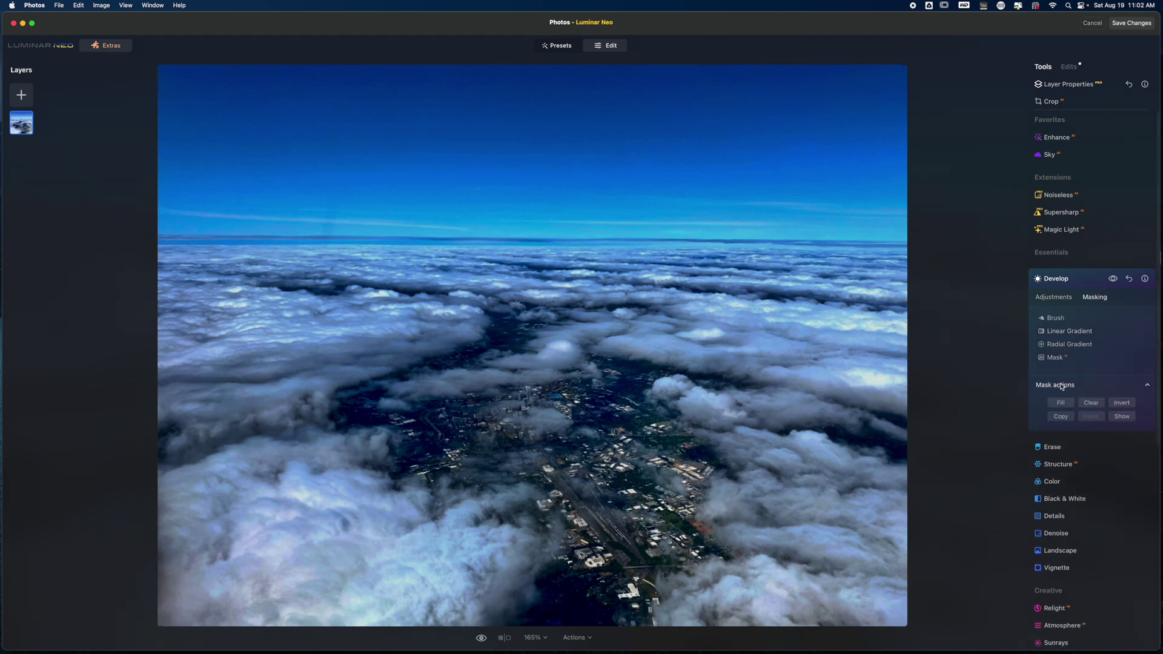
{"action": "left_click", "coordinate": [1118, 416]}
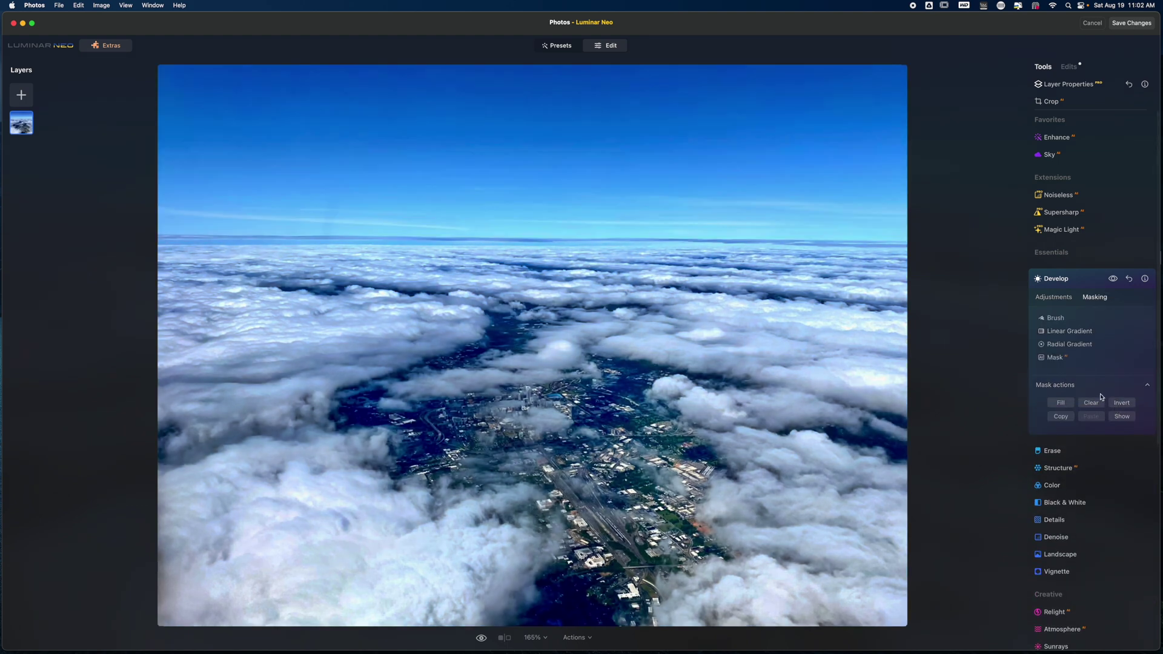
Paint the Develop effect over the clouds with the mask brush at Strength 57, enlarging its size from 196 up to 316
{"action": "left_click", "coordinate": [1054, 318]}
{"action": "left_click_drag", "start_coordinate": [1139, 386], "coordinate": [1099, 386]}
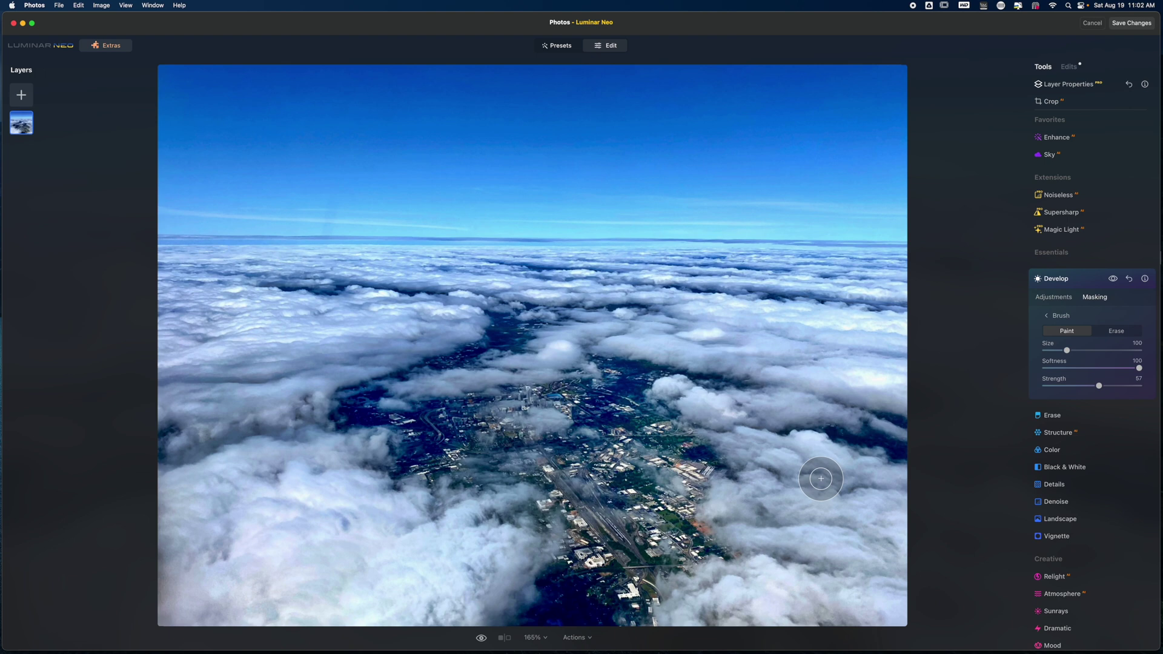
{"action": "key", "text": "bracketright"}
{"action": "key", "text": "bracketright"}
{"action": "key", "text": "bracketright"}
{"action": "key", "text": "bracketright"}
{"action": "key", "text": "bracketright"}
{"action": "key", "text": "bracketright"}
{"action": "key", "text": "bracketright"}
{"action": "key", "text": "bracketright"}
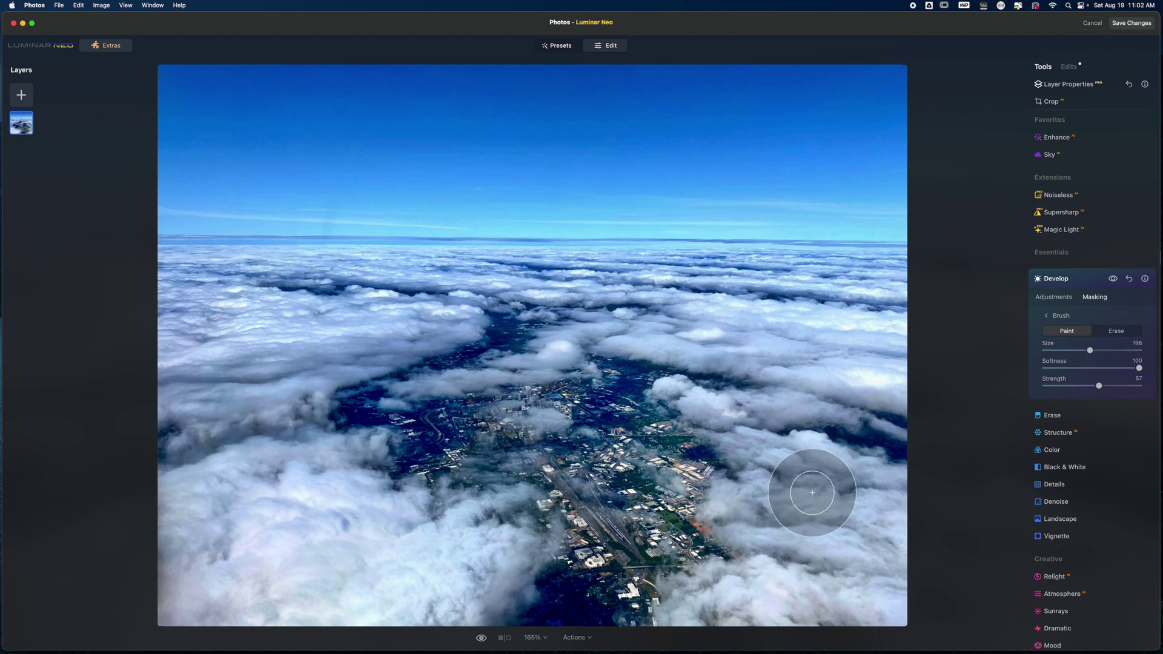
{"action": "mouse_move", "coordinate": [809, 495]}
{"action": "left_mouse_down"}
{"action": "mouse_move", "coordinate": [845, 524]}
{"action": "mouse_move", "coordinate": [855, 550]}
{"action": "mouse_move", "coordinate": [884, 519]}
{"action": "mouse_move", "coordinate": [882, 581]}
{"action": "mouse_move", "coordinate": [705, 604]}
{"action": "mouse_move", "coordinate": [843, 595]}
{"action": "mouse_move", "coordinate": [779, 457]}
{"action": "mouse_move", "coordinate": [799, 475]}
{"action": "mouse_move", "coordinate": [716, 396]}
{"action": "mouse_move", "coordinate": [876, 390]}
{"action": "mouse_move", "coordinate": [851, 370]}
{"action": "mouse_move", "coordinate": [713, 339]}
{"action": "mouse_move", "coordinate": [710, 327]}
{"action": "mouse_move", "coordinate": [881, 308]}
{"action": "mouse_move", "coordinate": [484, 277]}
{"action": "mouse_move", "coordinate": [218, 279]}
{"action": "mouse_move", "coordinate": [149, 287]}
{"action": "mouse_move", "coordinate": [359, 308]}
{"action": "mouse_move", "coordinate": [153, 368]}
{"action": "mouse_move", "coordinate": [430, 317]}
{"action": "mouse_move", "coordinate": [183, 416]}
{"action": "mouse_move", "coordinate": [210, 584]}
{"action": "mouse_move", "coordinate": [276, 481]}
{"action": "mouse_move", "coordinate": [294, 577]}
{"action": "mouse_move", "coordinate": [342, 596]}
{"action": "mouse_move", "coordinate": [394, 581]}
{"action": "mouse_move", "coordinate": [465, 583]}
{"action": "mouse_move", "coordinate": [471, 564]}
{"action": "mouse_move", "coordinate": [397, 609]}
{"action": "mouse_move", "coordinate": [461, 569]}
{"action": "mouse_move", "coordinate": [382, 552]}
{"action": "mouse_move", "coordinate": [320, 507]}
{"action": "mouse_move", "coordinate": [323, 532]}
{"action": "mouse_move", "coordinate": [192, 553]}
{"action": "left_mouse_up"}
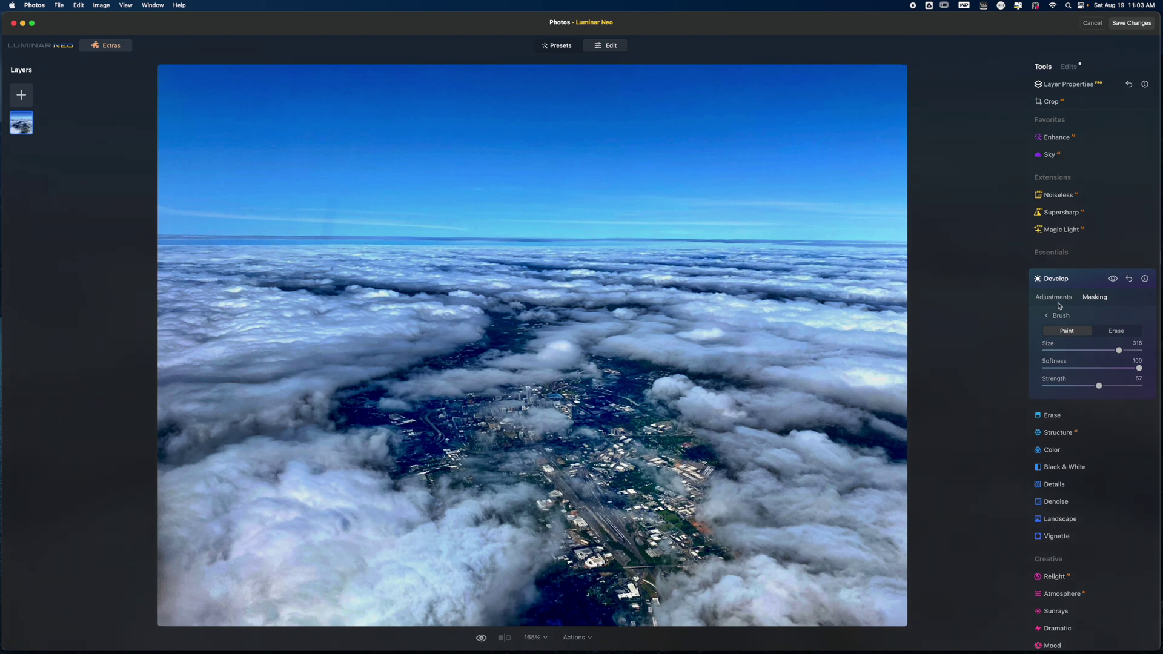
Adjust the masked Develop settings to Exposure -1.21, Blacks -31 and Whites 21
{"action": "left_click", "coordinate": [1056, 298]}
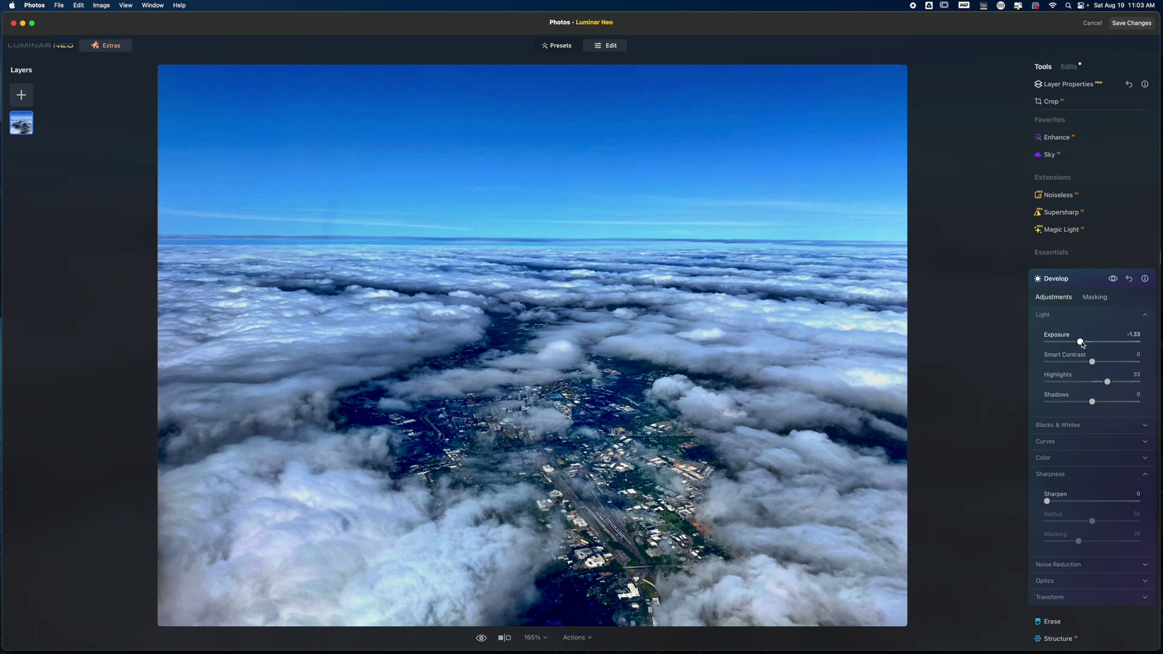
{"action": "left_click_drag", "start_coordinate": [1081, 343], "coordinate": [1083, 343]}
{"action": "left_click", "coordinate": [1085, 425]}
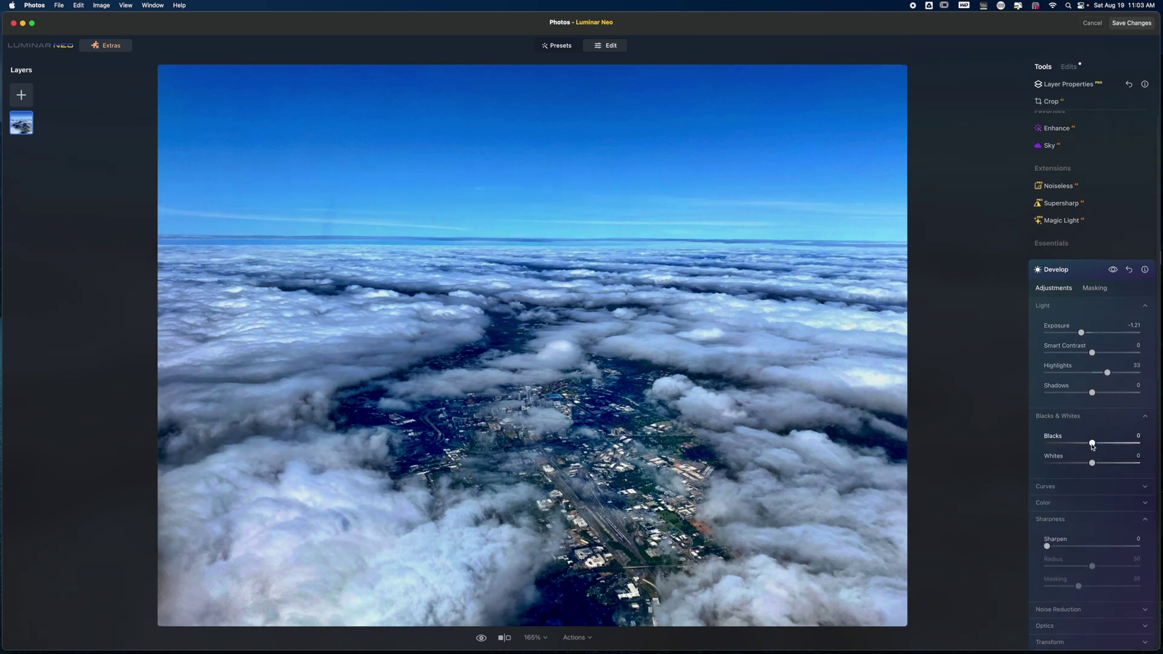
{"action": "mouse_move", "coordinate": [1093, 447]}
{"action": "left_mouse_down"}
{"action": "mouse_move", "coordinate": [1054, 443]}
{"action": "mouse_move", "coordinate": [1079, 445]}
{"action": "left_mouse_up"}
{"action": "mouse_move", "coordinate": [1093, 464]}
{"action": "left_mouse_down"}
{"action": "mouse_move", "coordinate": [1116, 468]}
{"action": "mouse_move", "coordinate": [1103, 463]}
{"action": "left_mouse_up"}
{"action": "left_click", "coordinate": [1081, 416]}
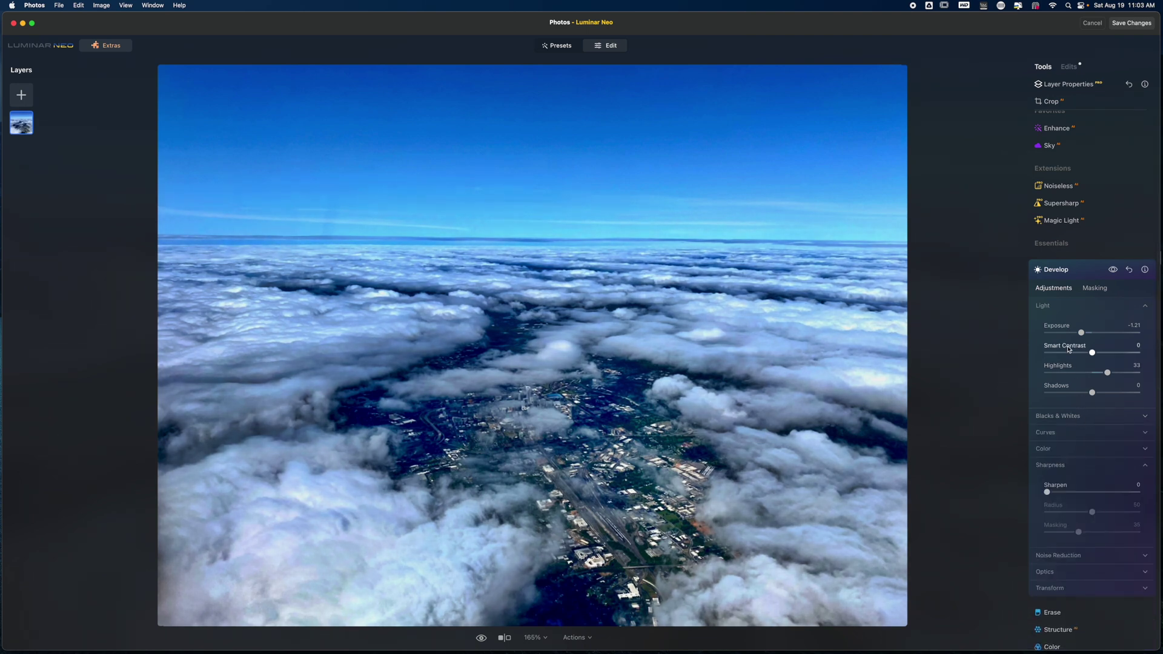
Close the Develop tool and compare the whole edited photo with the original
{"action": "left_click", "coordinate": [1076, 273]}
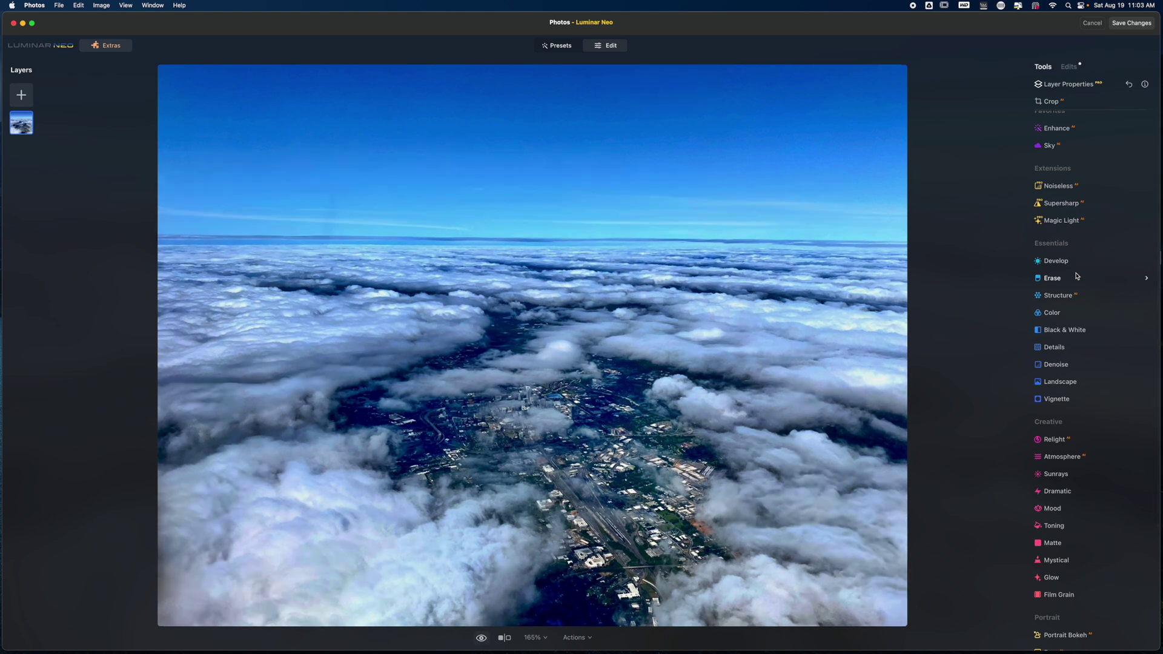
{"action": "key", "text": "backslash"}
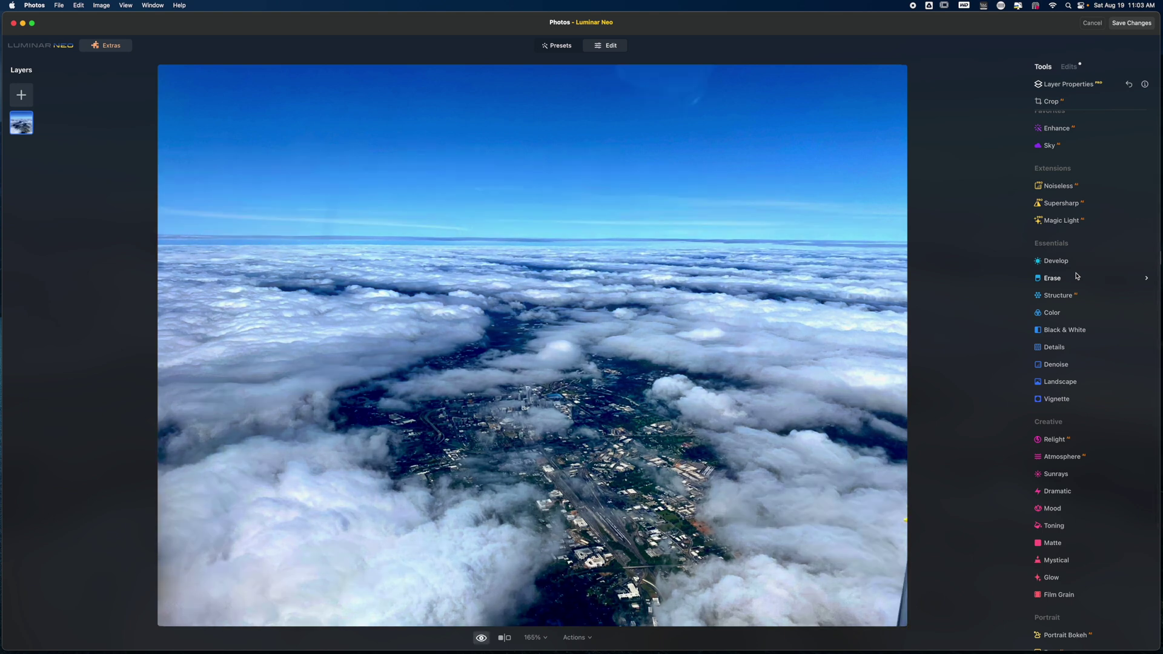
{"action": "key", "text": "backslash"}
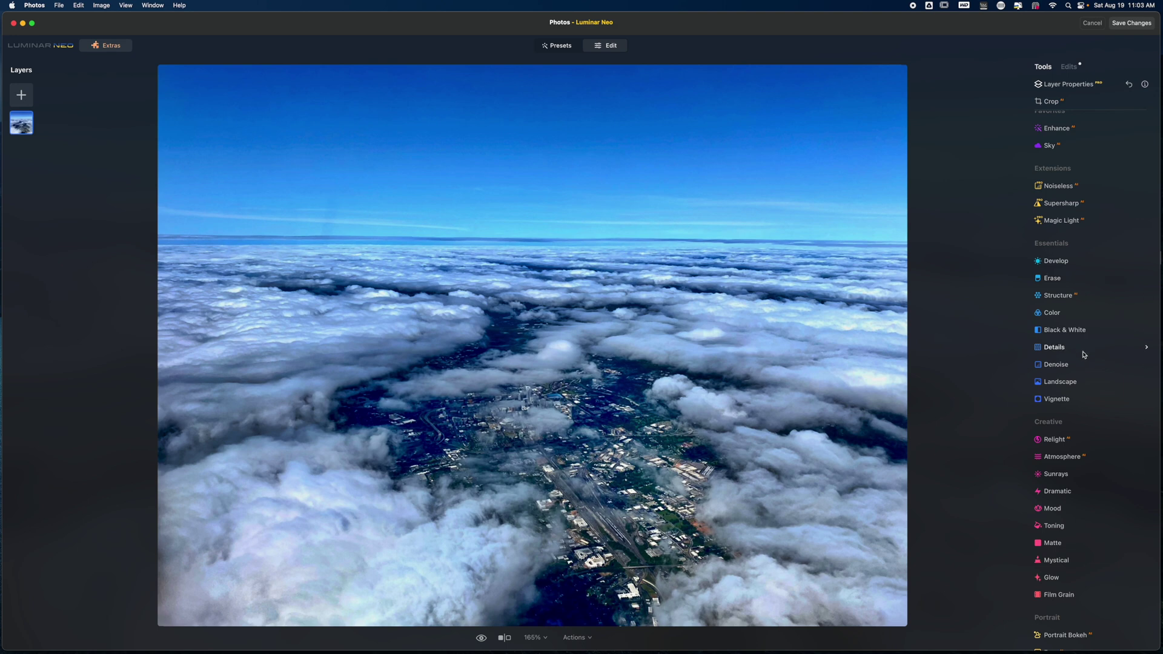
Try the Enhance Accent at 39 and at 13, comparing with the original photo, and reset the tool
{"action": "scroll", "coordinate": [1067, 223], "scroll_direction": "up", "scroll_amount": 1}
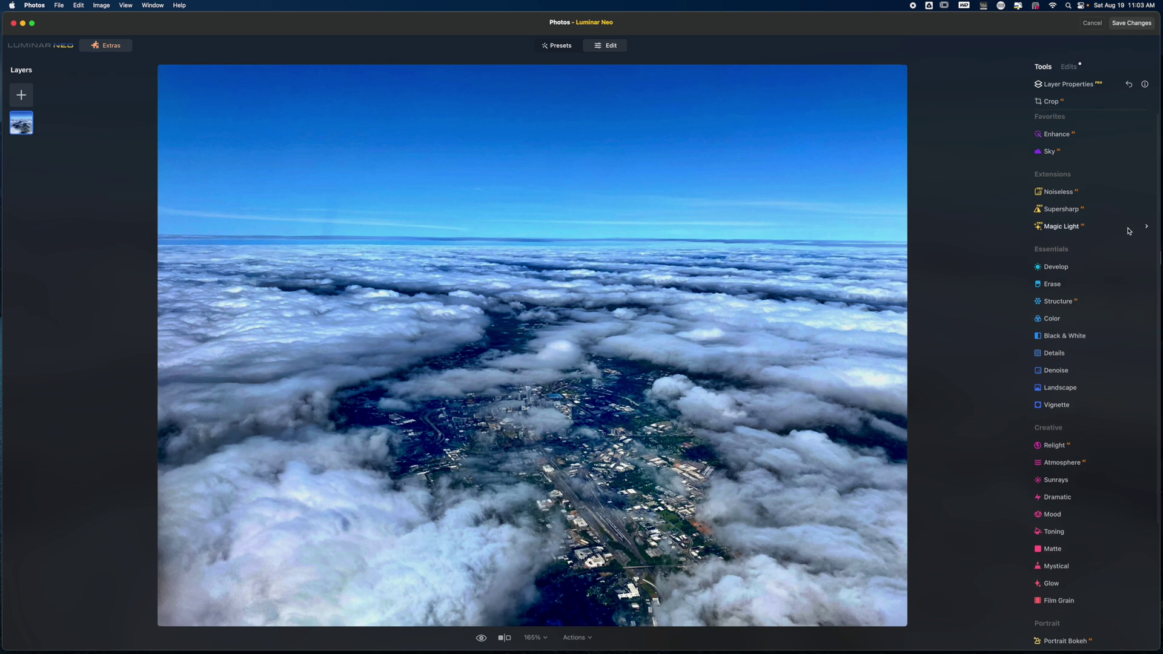
{"action": "left_click", "coordinate": [1061, 142]}
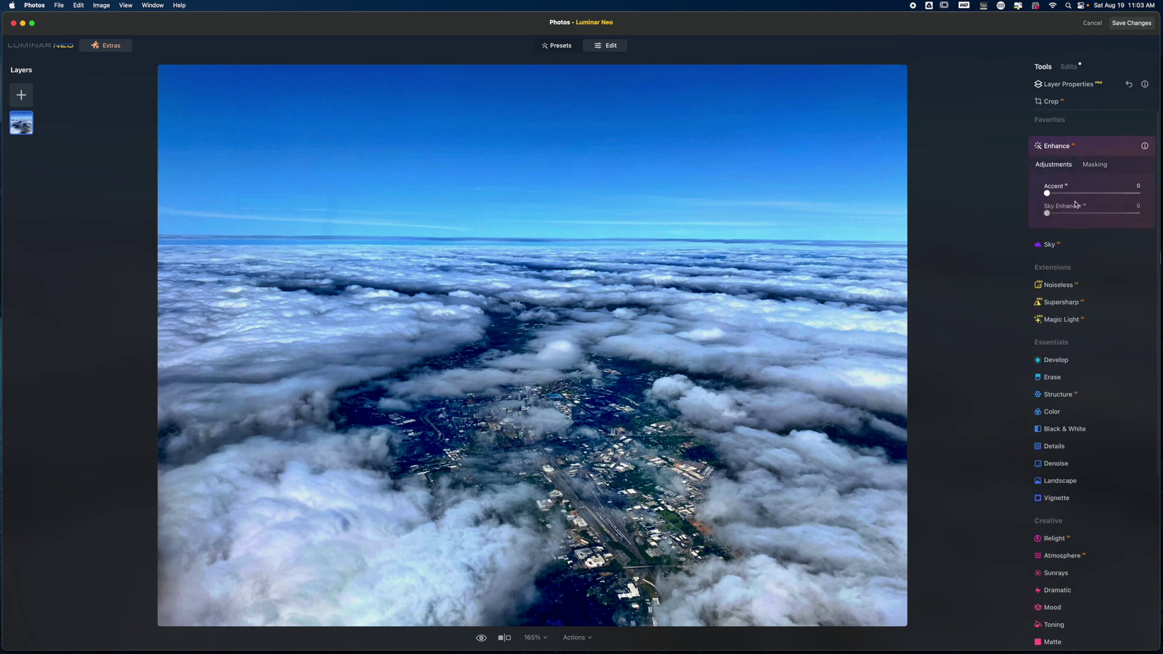
{"action": "left_click_drag", "start_coordinate": [1049, 194], "coordinate": [1086, 202]}
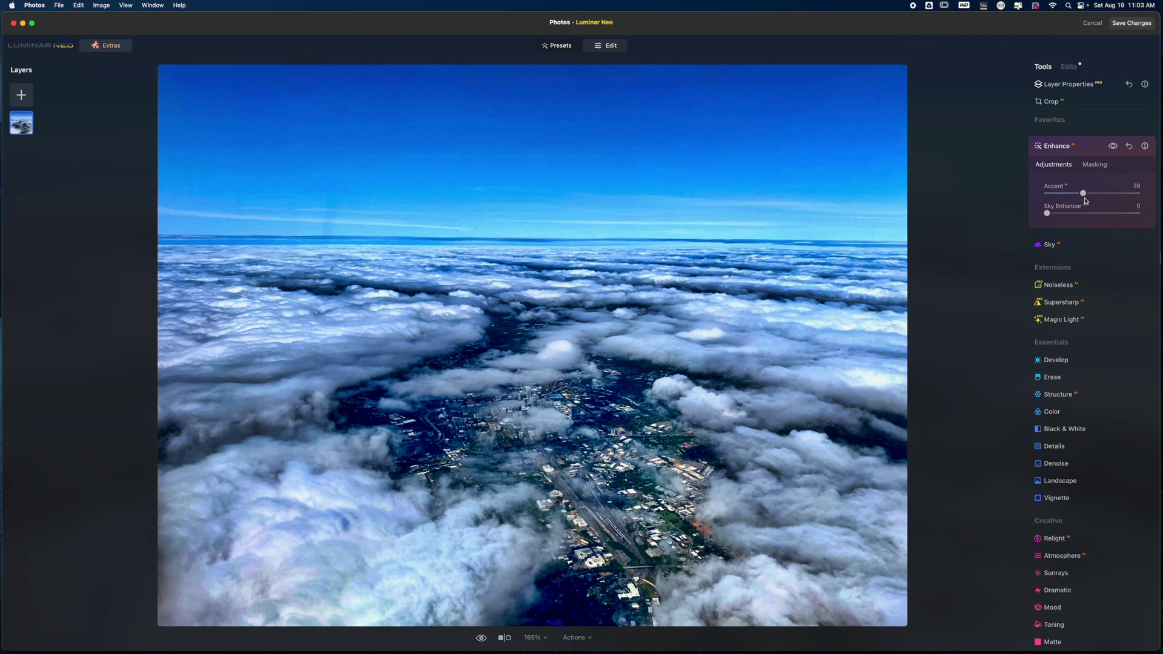
{"action": "key", "text": "backslash"}
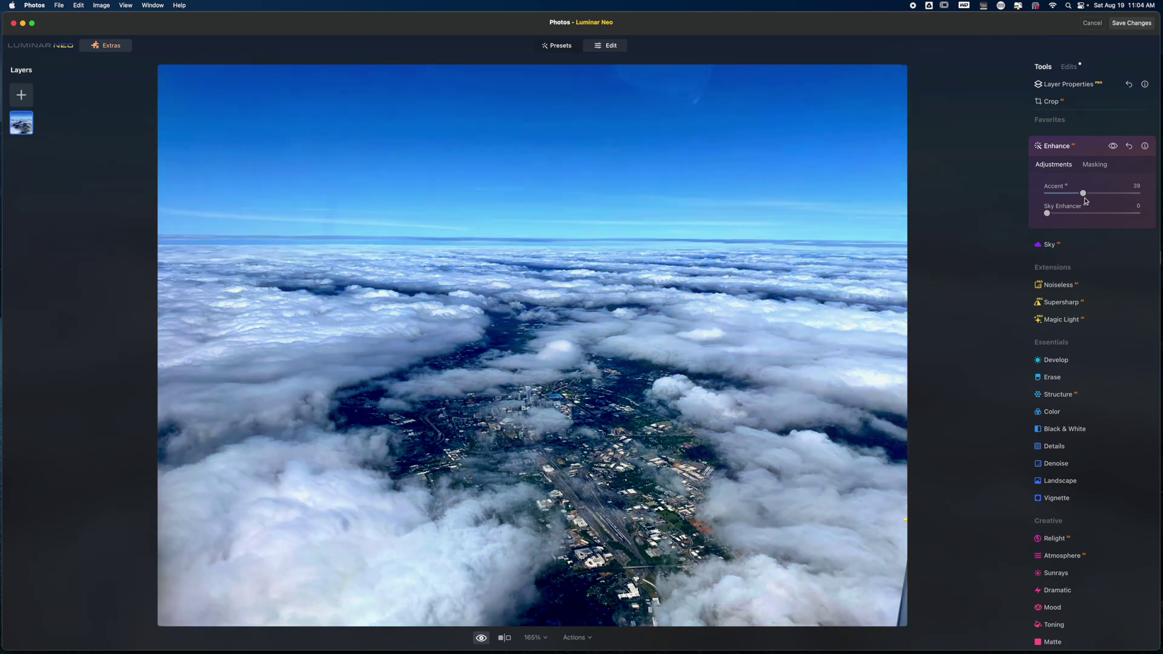
{"action": "key", "text": "backslash"}
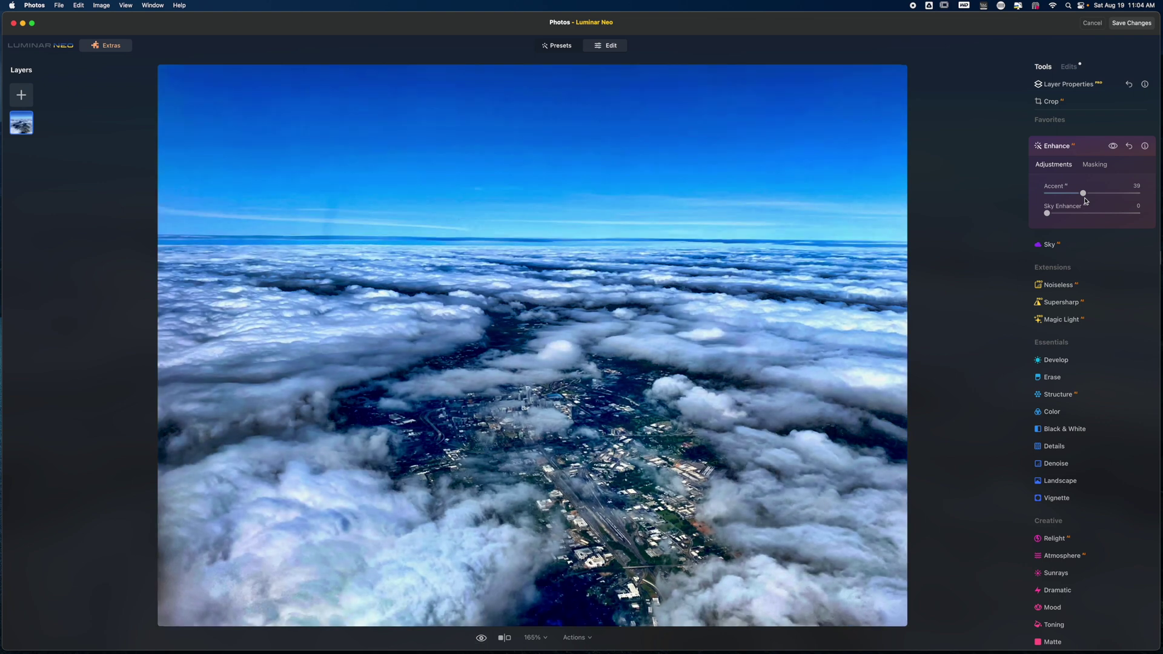
{"action": "left_click_drag", "start_coordinate": [1086, 201], "coordinate": [1061, 199]}
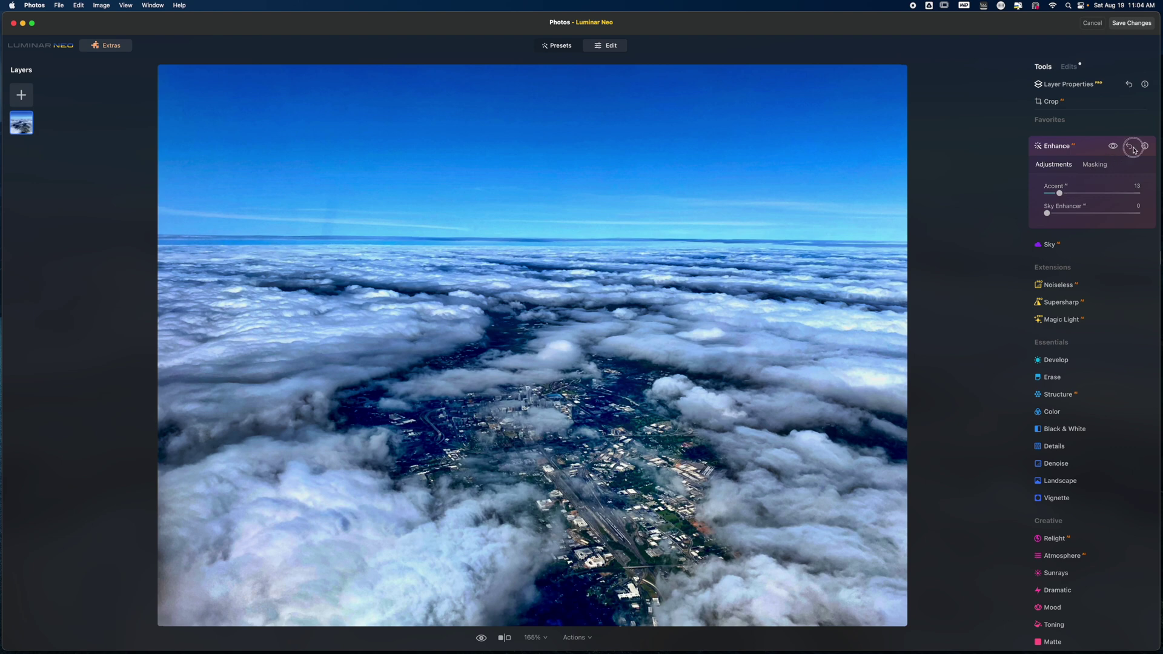
{"action": "left_click", "coordinate": [1083, 149]}
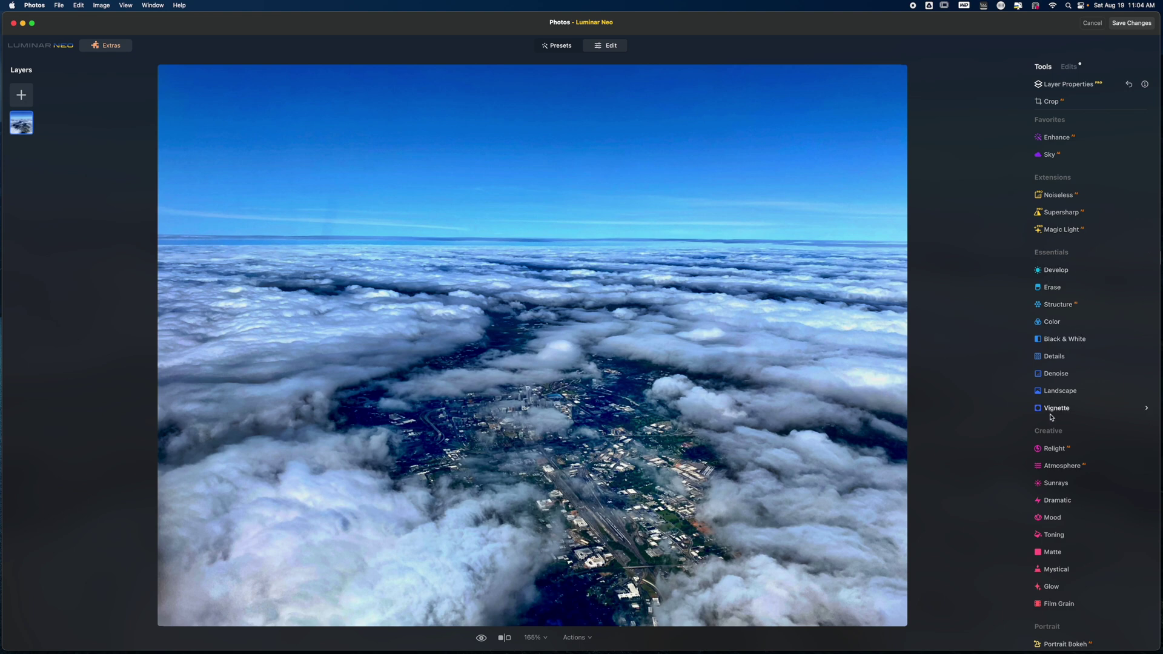
Try the Landscape tool's Dehaze, return it to 0 and close the tool
{"action": "left_click", "coordinate": [1060, 391]}
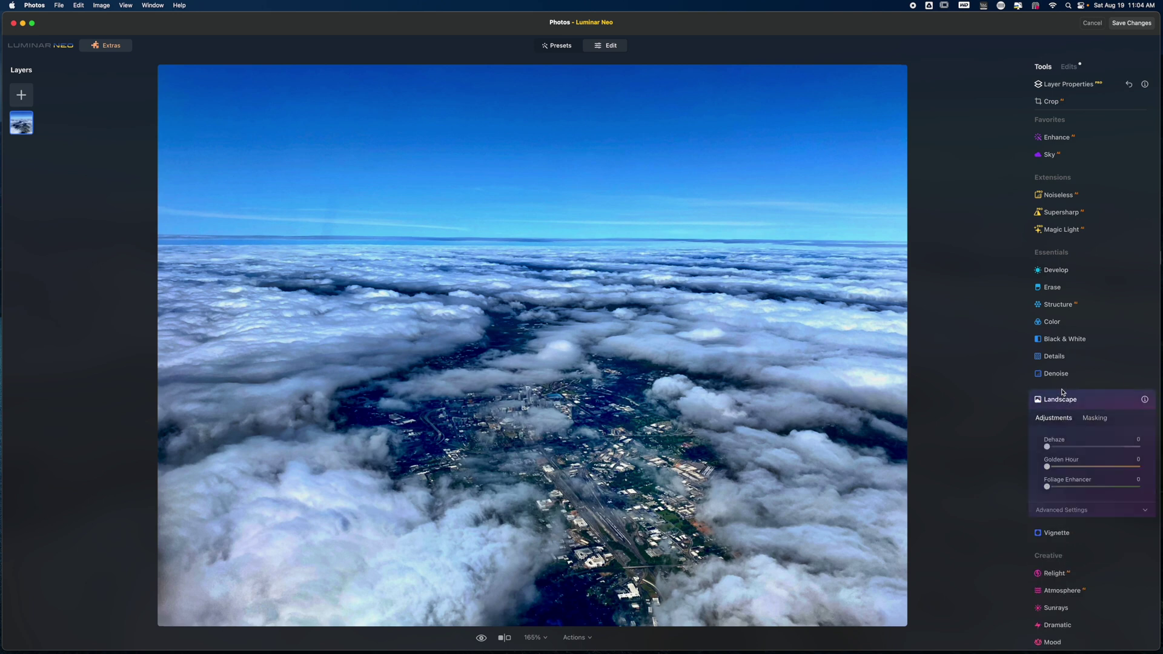
{"action": "mouse_move", "coordinate": [1047, 447]}
{"action": "left_mouse_down"}
{"action": "mouse_move", "coordinate": [1098, 448]}
{"action": "mouse_move", "coordinate": [1046, 450]}
{"action": "left_mouse_up"}
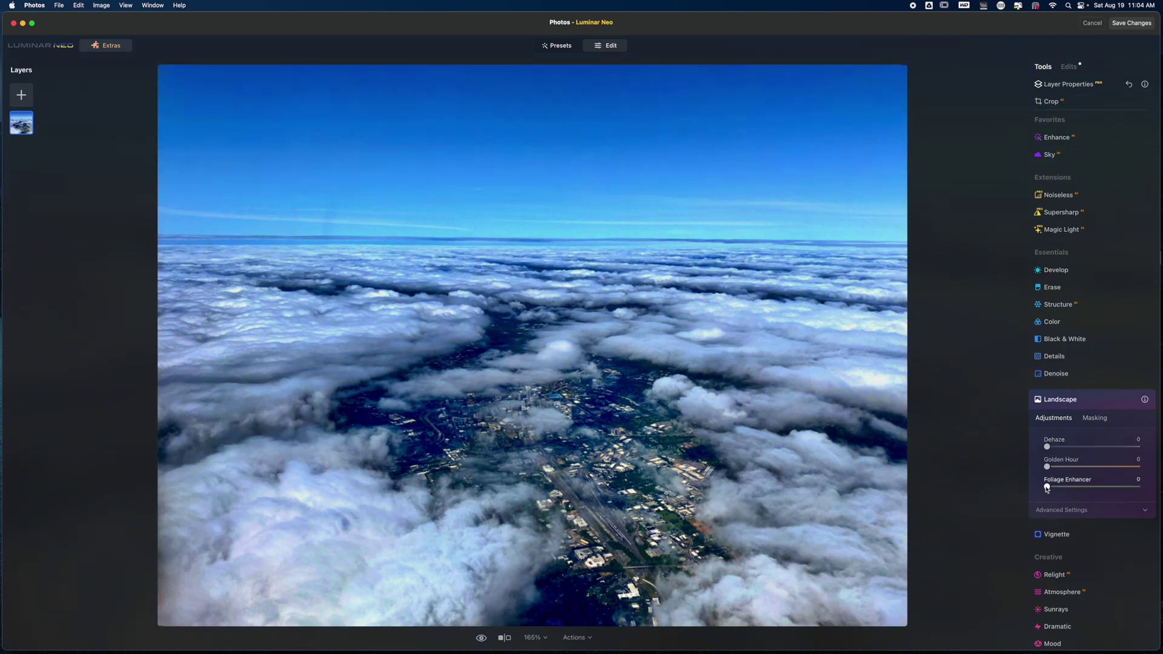
{"action": "left_click", "coordinate": [1103, 403]}
Convert the photo to black and white with the Blue luminance at -49 and Cyan at 40
{"action": "left_click", "coordinate": [1061, 340]}
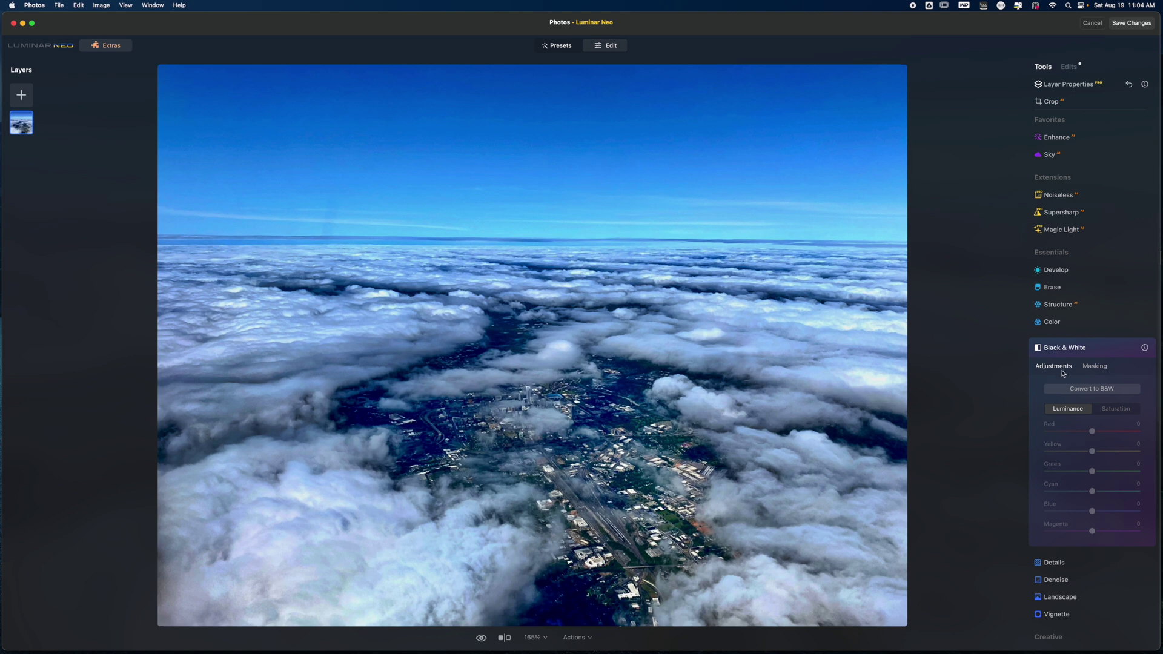
{"action": "left_click", "coordinate": [1076, 391]}
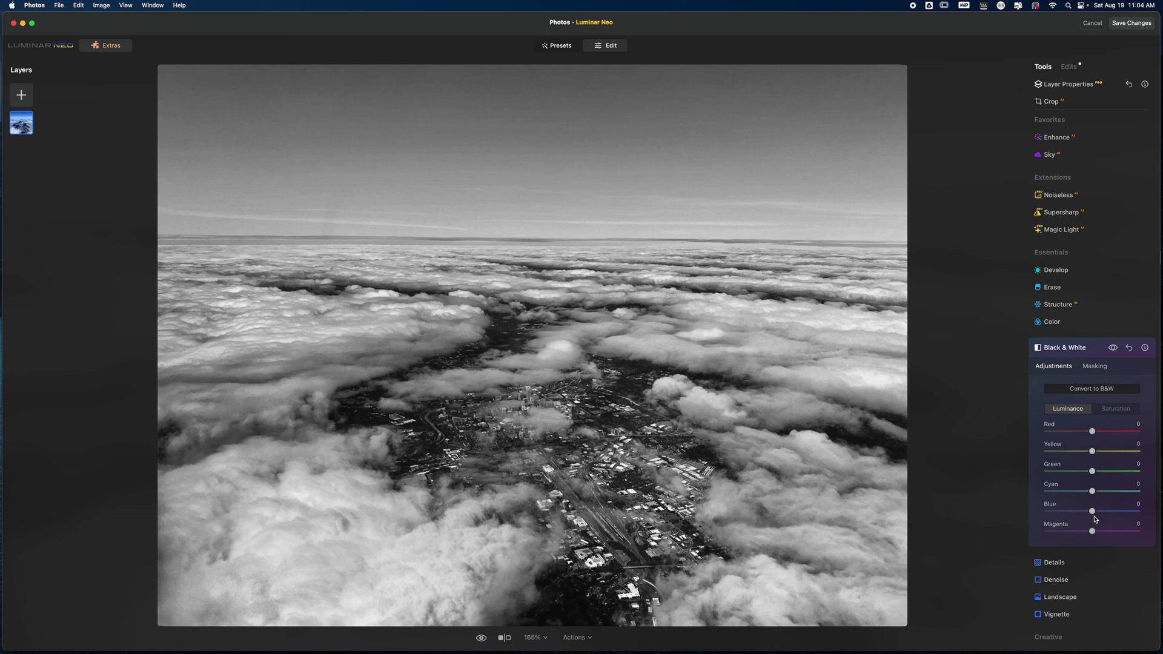
{"action": "left_click_drag", "start_coordinate": [1093, 514], "coordinate": [1117, 497]}
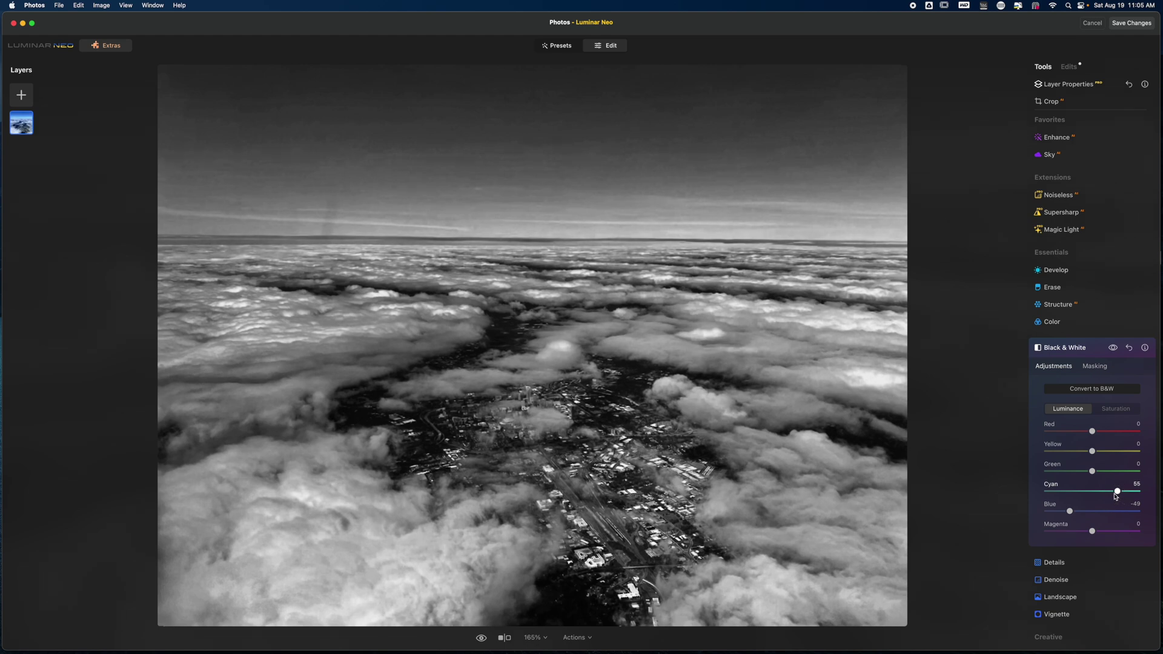
{"action": "left_click_drag", "start_coordinate": [1116, 497], "coordinate": [1110, 496]}
Compare the photo with the Black & White effect off and on, and close the tool
{"action": "left_click", "coordinate": [1114, 348]}
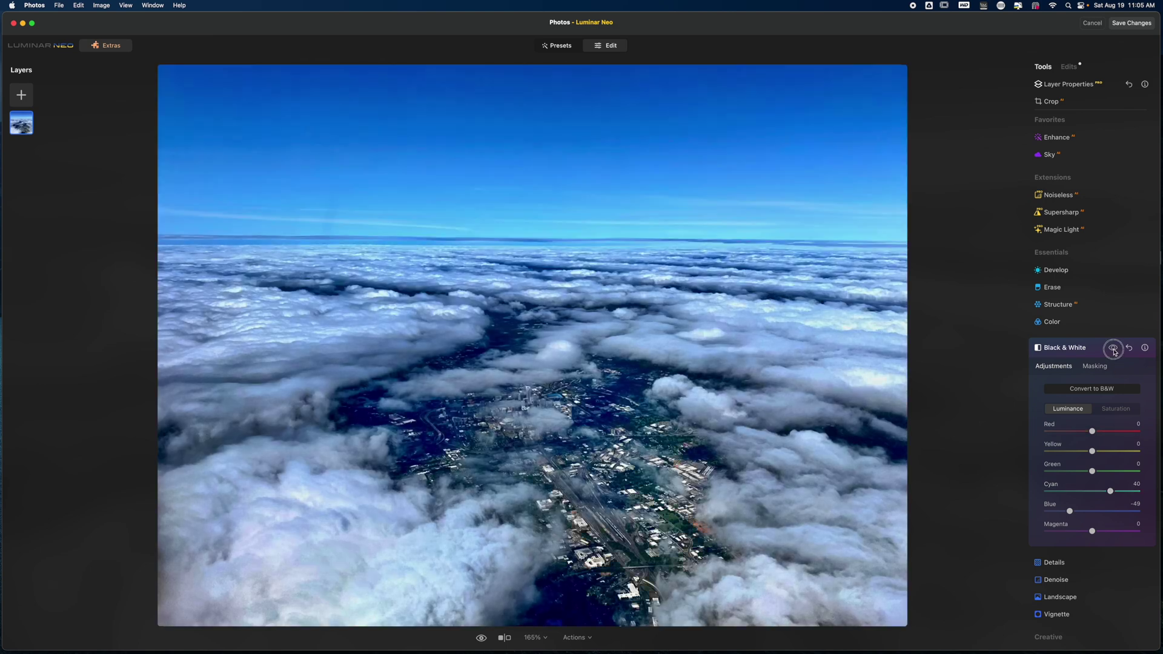
{"action": "left_click", "coordinate": [1114, 348]}
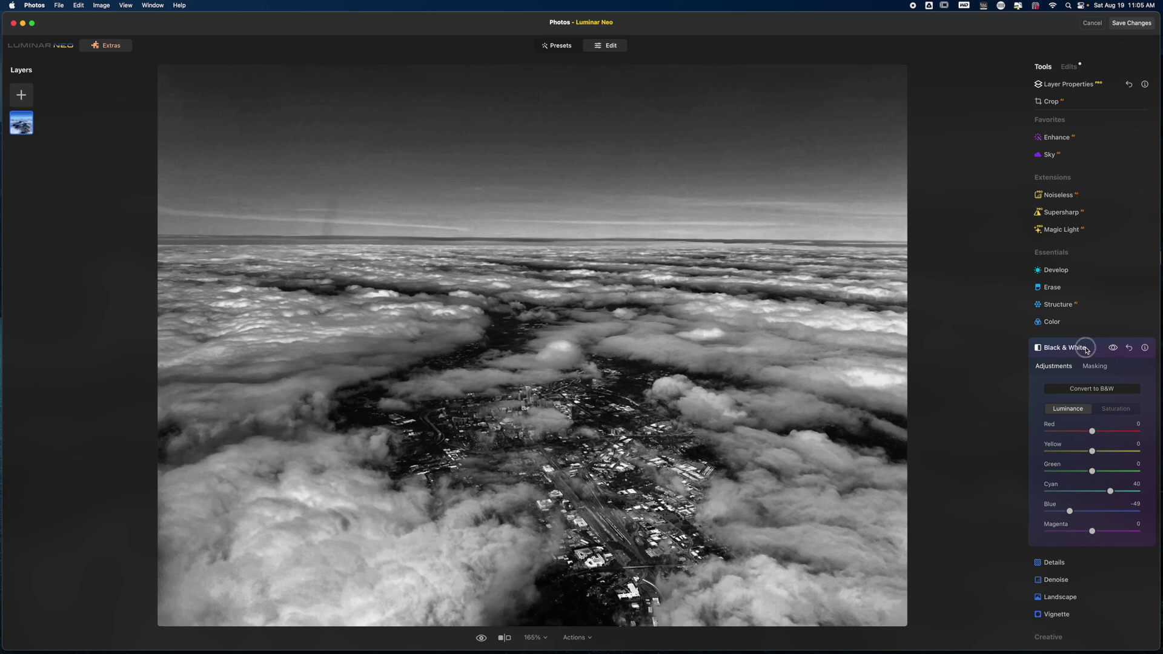
{"action": "left_click", "coordinate": [1086, 348]}
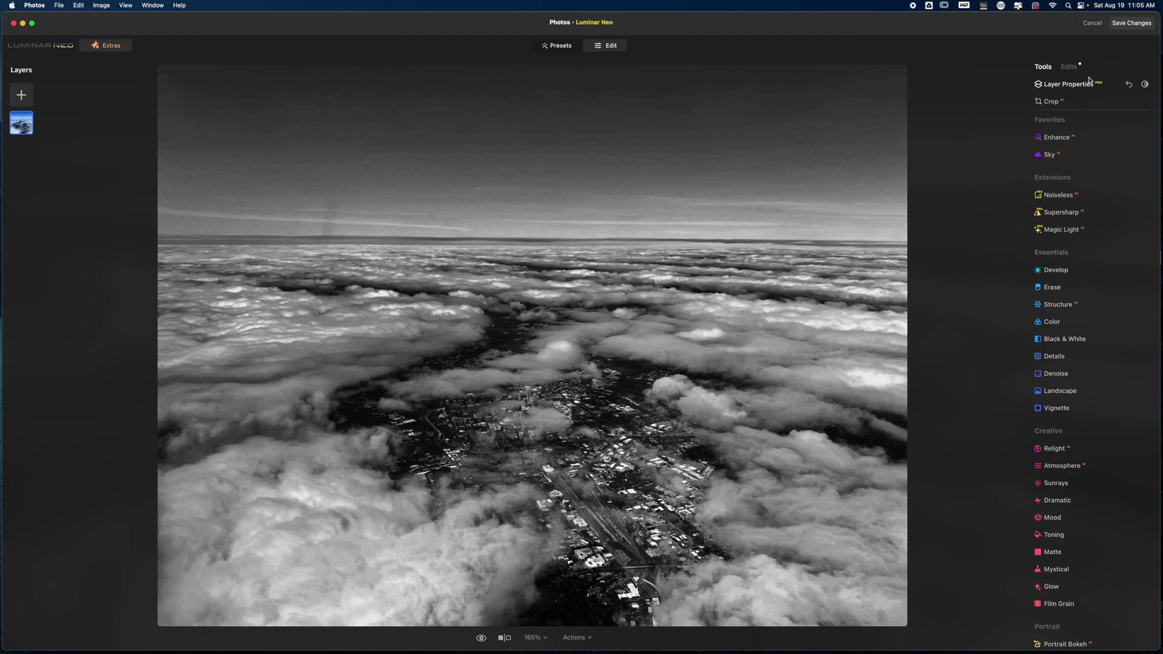
Reopen the earliest Develop adjustment from the list of applied edits, slightly lower its Shadows, and collapse the Black & White edit
{"action": "left_click", "coordinate": [1069, 69]}
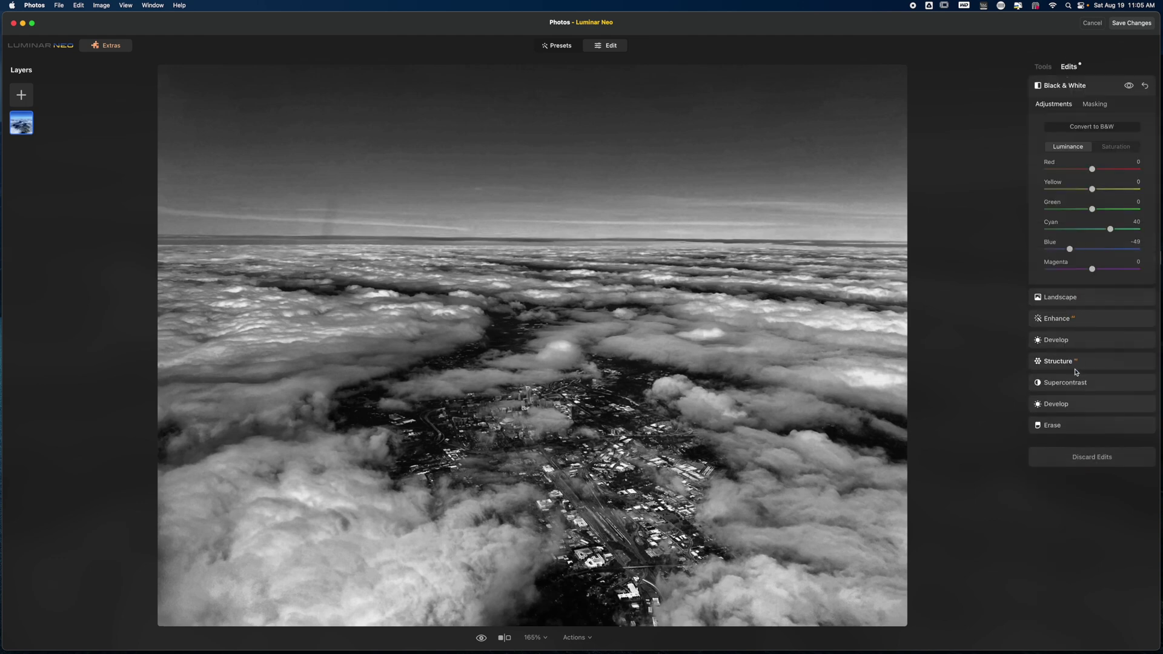
{"action": "left_click", "coordinate": [1070, 404]}
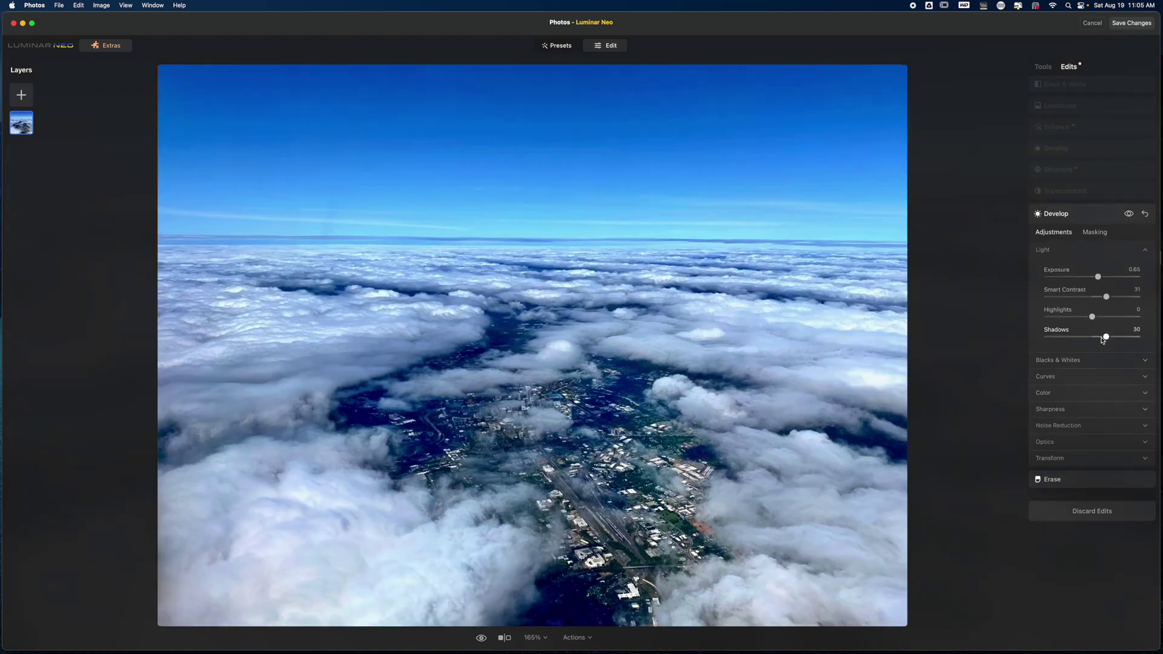
{"action": "left_click_drag", "start_coordinate": [1105, 338], "coordinate": [1101, 337]}
{"action": "left_click", "coordinate": [1086, 215]}
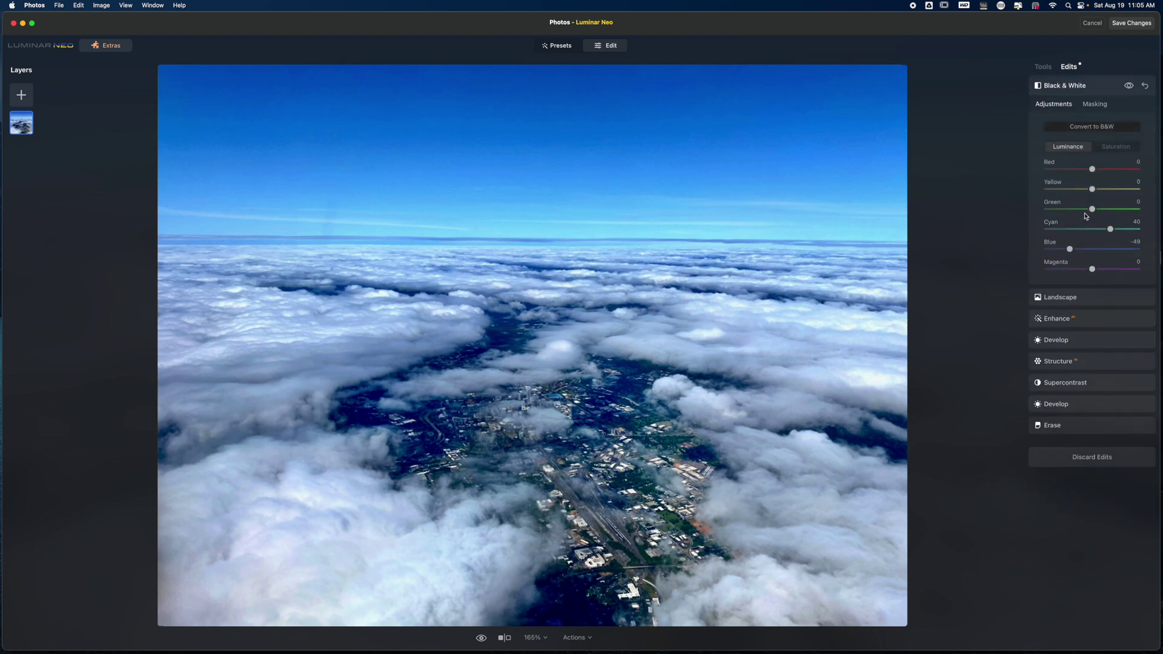
{"action": "left_click", "coordinate": [1087, 87]}
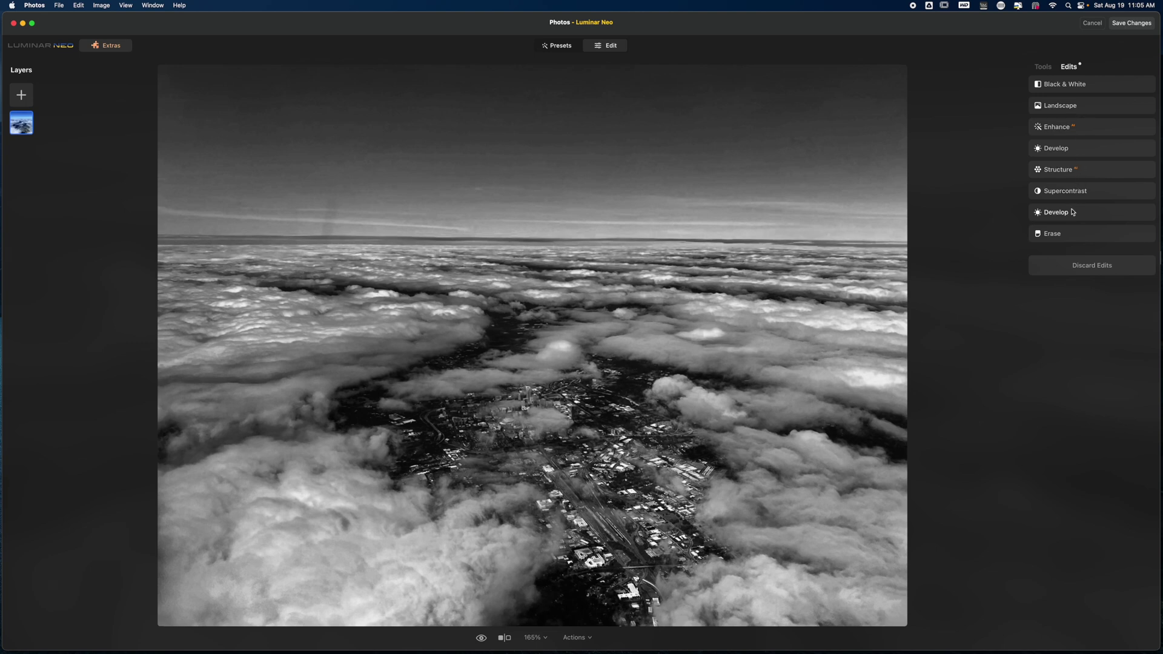
Set the more recent Develop edit to Exposure -0.90 and Highlights 17, fine-tune its Blacks and Whites, and return to the Black & White edit
{"action": "left_click", "coordinate": [1073, 150]}
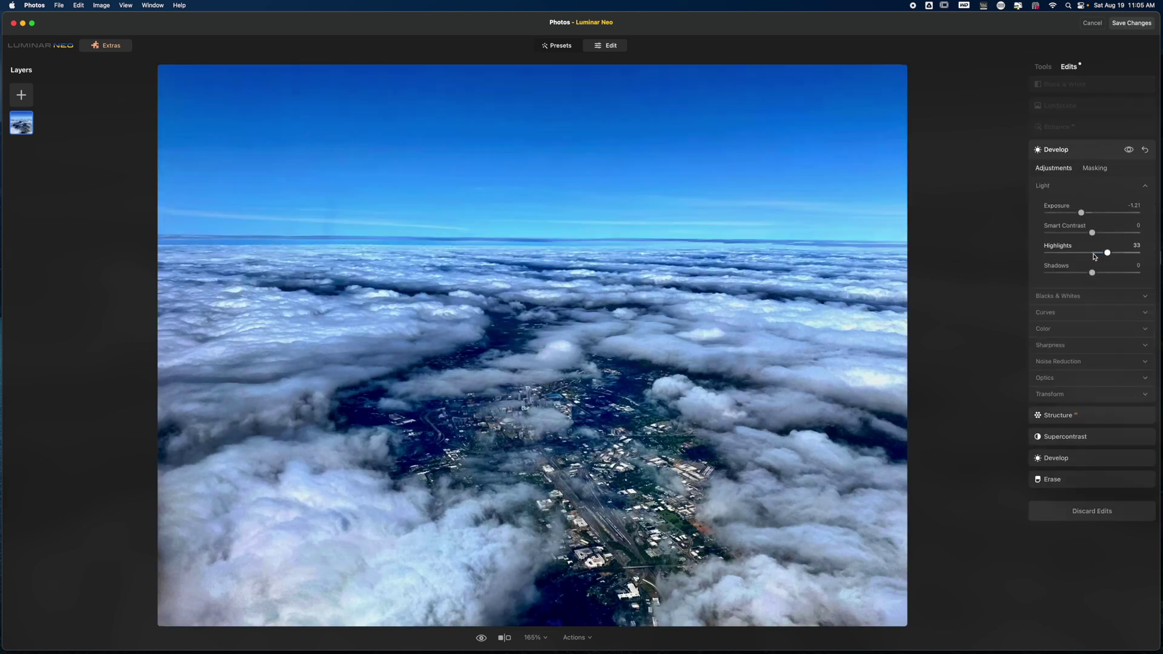
{"action": "left_click_drag", "start_coordinate": [1080, 212], "coordinate": [1084, 214]}
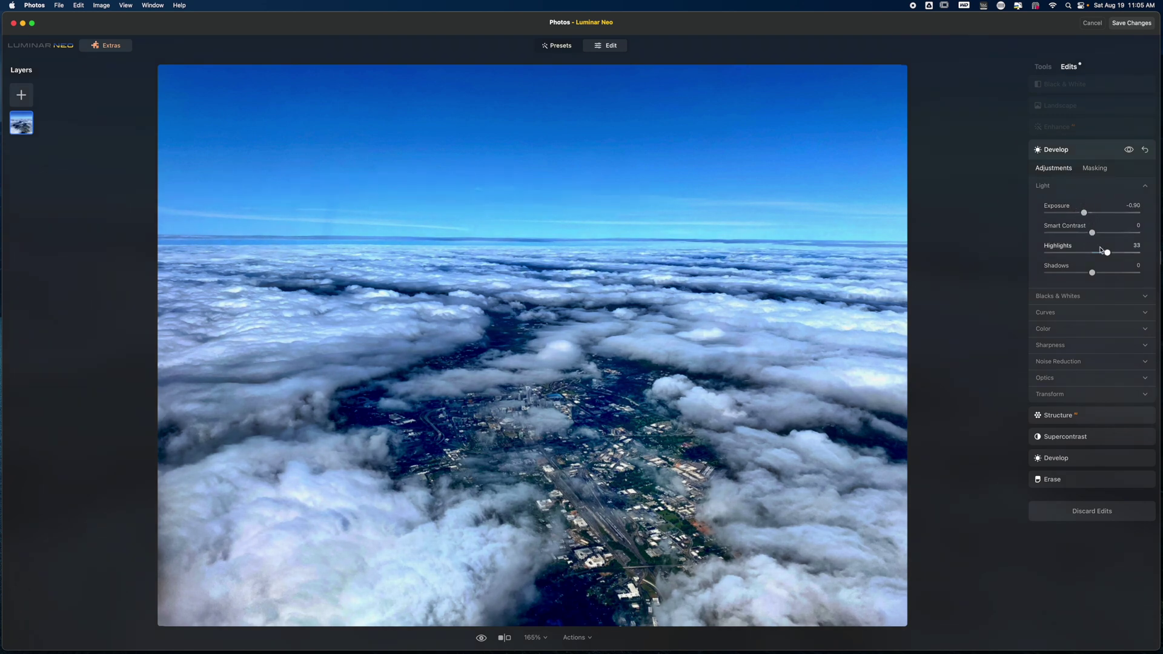
{"action": "left_click_drag", "start_coordinate": [1108, 253], "coordinate": [1101, 255]}
{"action": "left_click", "coordinate": [1098, 299]}
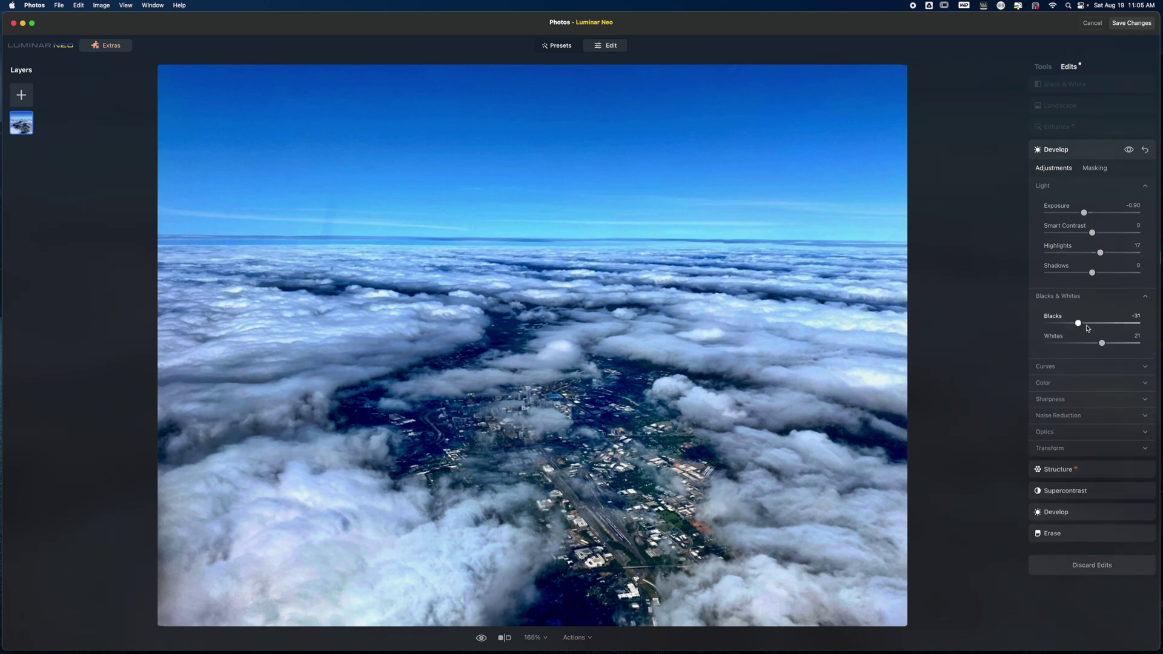
{"action": "left_click_drag", "start_coordinate": [1078, 324], "coordinate": [1100, 345]}
{"action": "left_click", "coordinate": [1064, 84]}
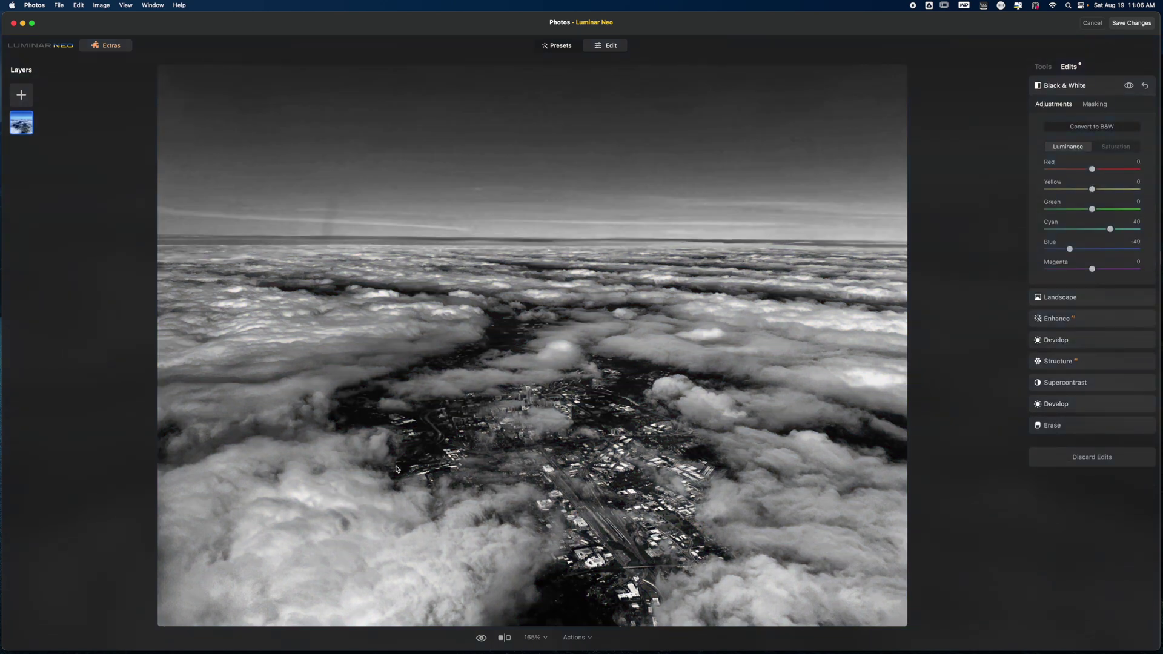
Try a Relight adjustment with Brightness Far at -12 and Depth at 31, and check its advanced settings
{"action": "left_click", "coordinate": [1042, 66]}
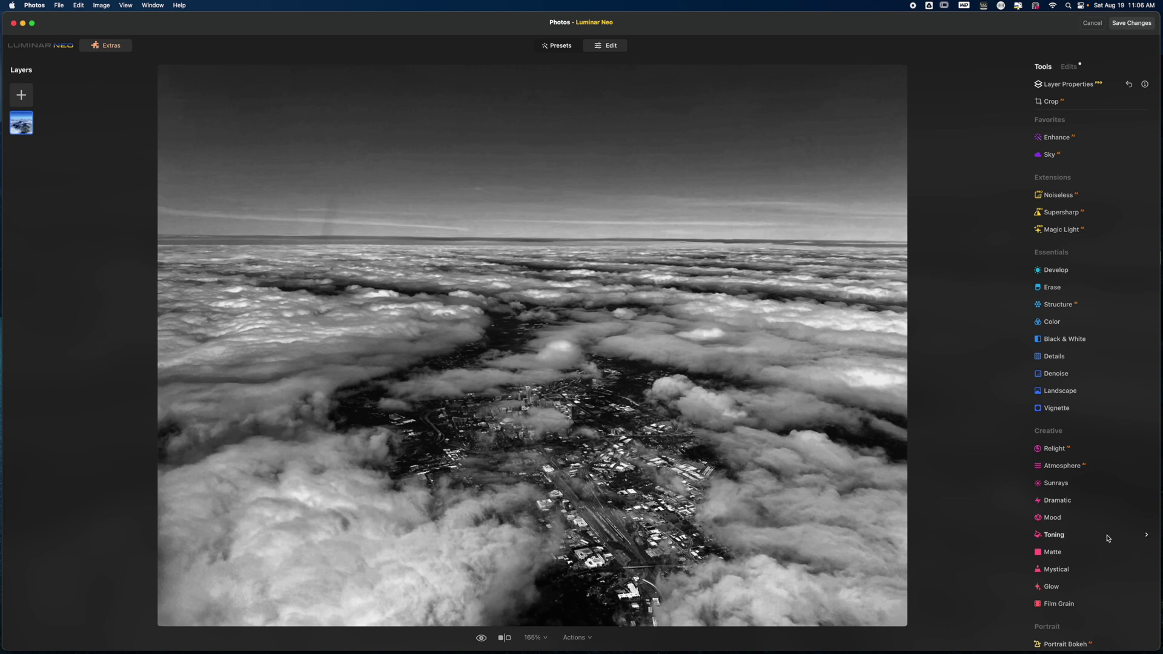
{"action": "scroll", "coordinate": [1108, 538], "scroll_direction": "down", "scroll_amount": 5}
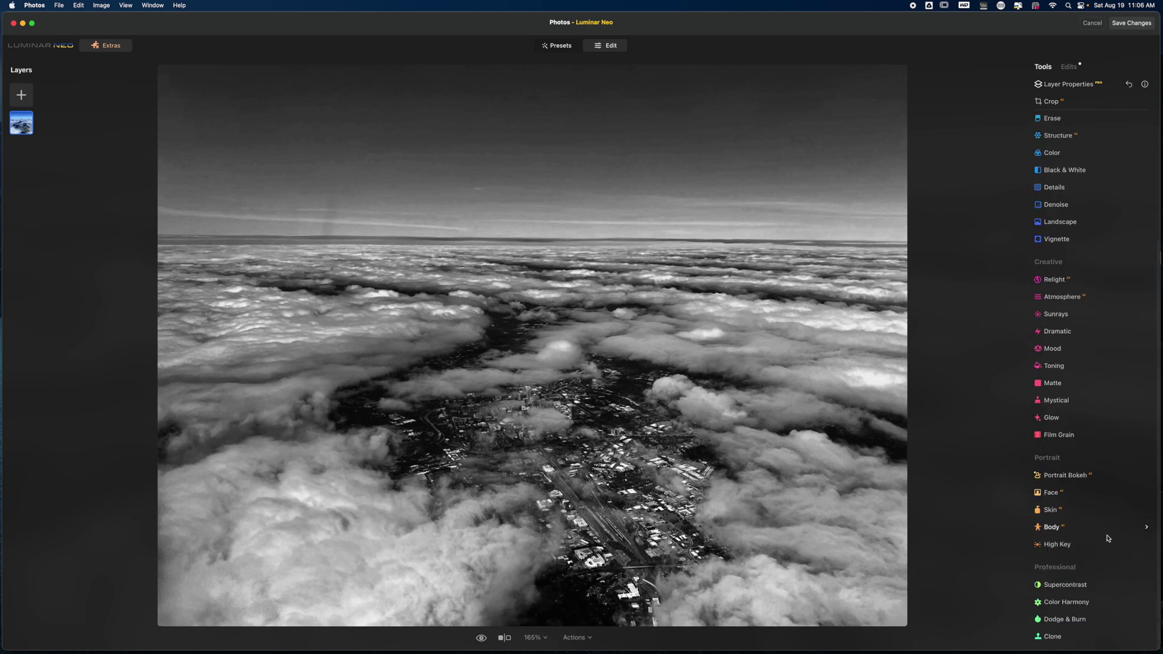
{"action": "scroll", "coordinate": [1108, 539], "scroll_direction": "up", "scroll_amount": 3}
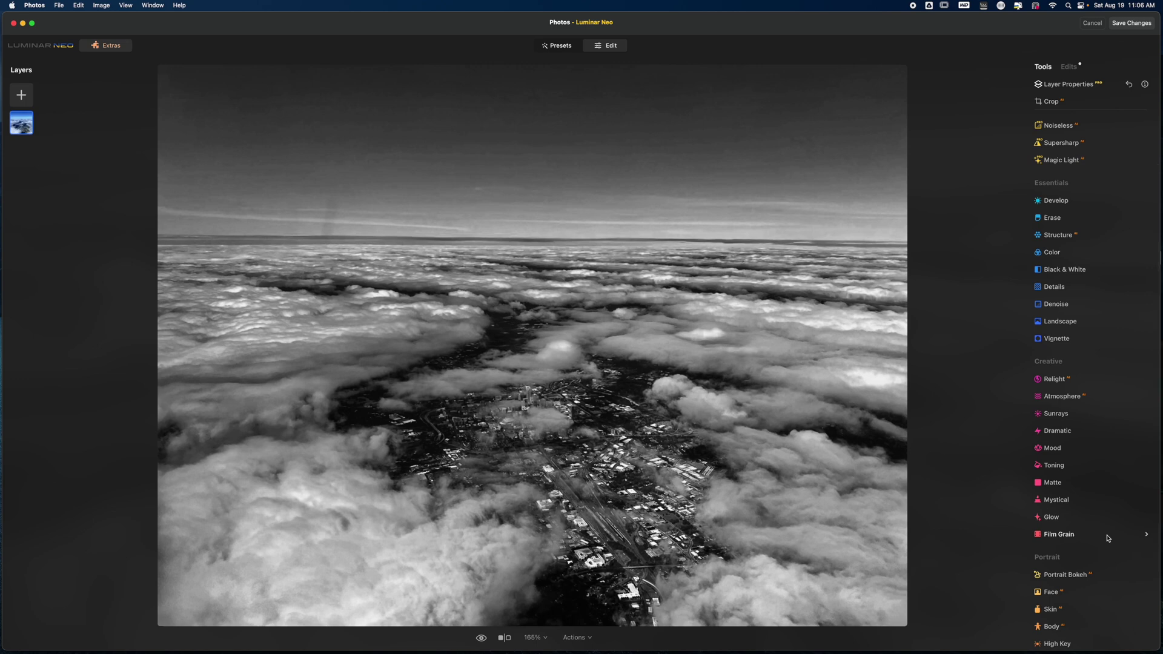
{"action": "left_click", "coordinate": [1053, 381]}
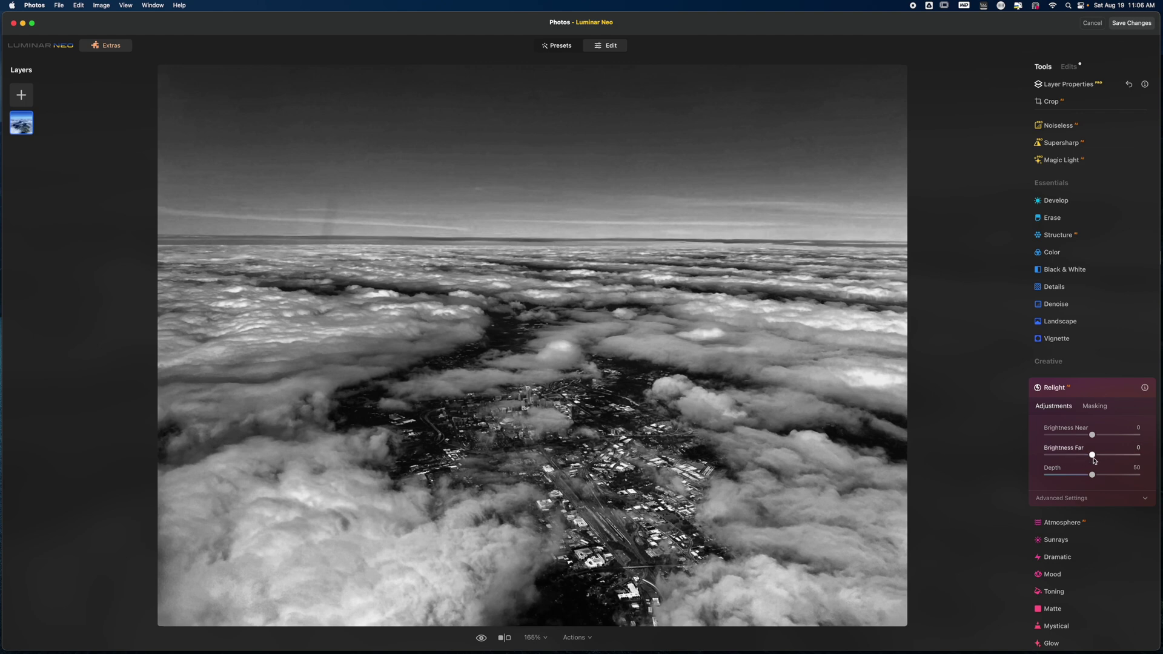
{"action": "mouse_move", "coordinate": [1094, 458]}
{"action": "left_mouse_down"}
{"action": "mouse_move", "coordinate": [1114, 458]}
{"action": "mouse_move", "coordinate": [1076, 459]}
{"action": "mouse_move", "coordinate": [1135, 458]}
{"action": "mouse_move", "coordinate": [1068, 458]}
{"action": "mouse_move", "coordinate": [1094, 459]}
{"action": "mouse_move", "coordinate": [1073, 458]}
{"action": "mouse_move", "coordinate": [1082, 459]}
{"action": "left_mouse_up"}
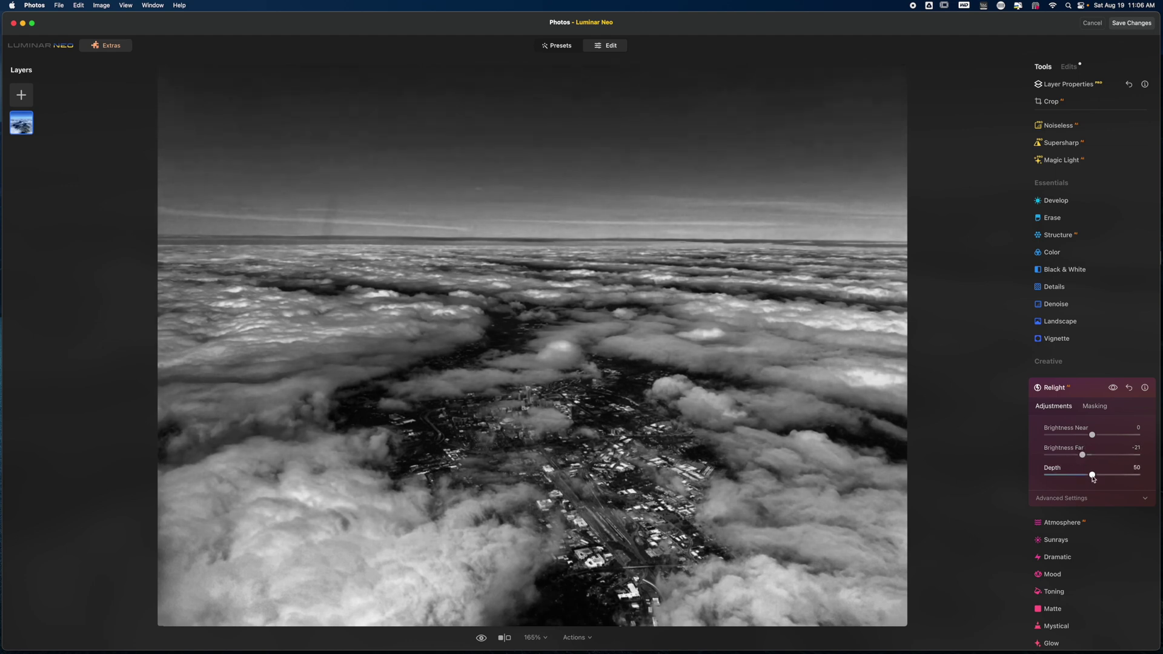
{"action": "mouse_move", "coordinate": [1094, 479]}
{"action": "left_mouse_down"}
{"action": "mouse_move", "coordinate": [1108, 478]}
{"action": "mouse_move", "coordinate": [1076, 477]}
{"action": "left_mouse_up"}
{"action": "left_click_drag", "start_coordinate": [1084, 457], "coordinate": [1089, 456]}
{"action": "left_click", "coordinate": [1089, 497]}
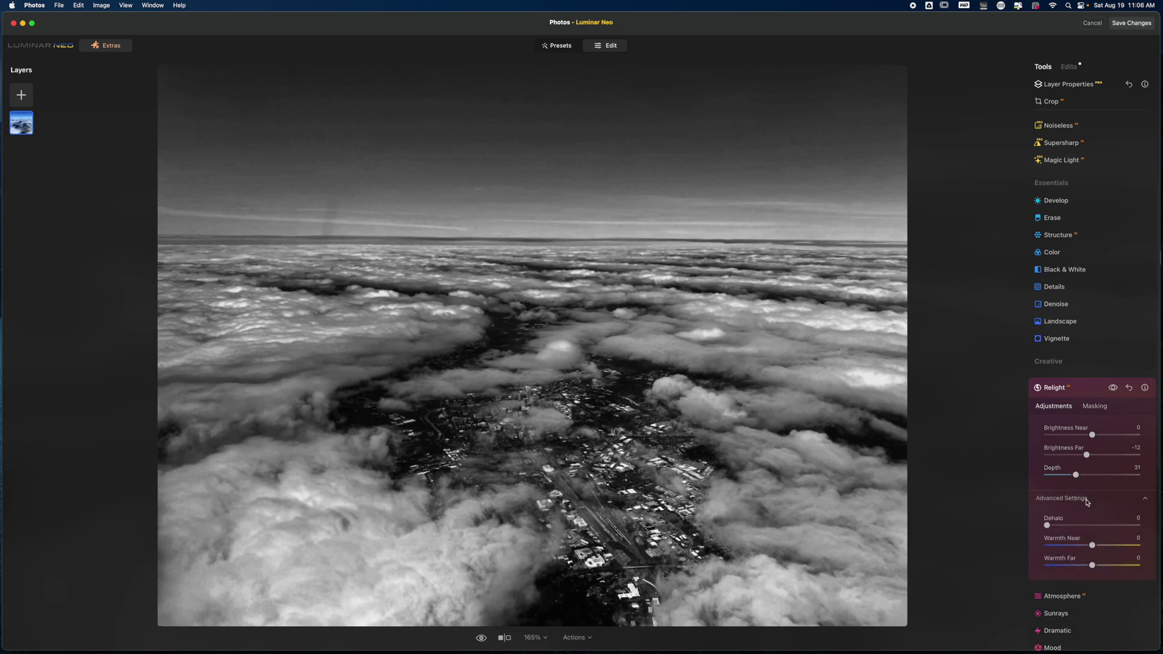
{"action": "left_click", "coordinate": [1090, 499]}
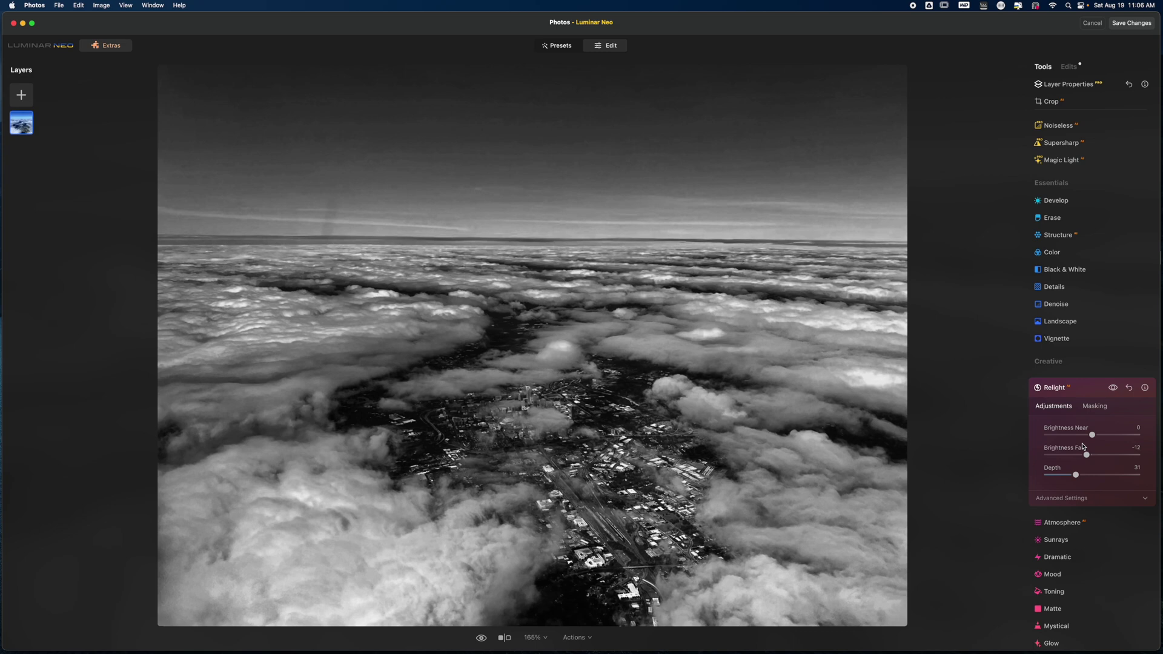
Try Relight with Brightness Near 25, Brightness Far -8 and Depth 61, compare the effect, and reset the tool
{"action": "mouse_move", "coordinate": [1088, 459]}
{"action": "left_mouse_down"}
{"action": "mouse_move", "coordinate": [1085, 476]}
{"action": "mouse_move", "coordinate": [1102, 478]}
{"action": "left_mouse_up"}
{"action": "left_click_drag", "start_coordinate": [1095, 437], "coordinate": [1095, 437]}
{"action": "left_click_drag", "start_coordinate": [1104, 435], "coordinate": [1111, 437]}
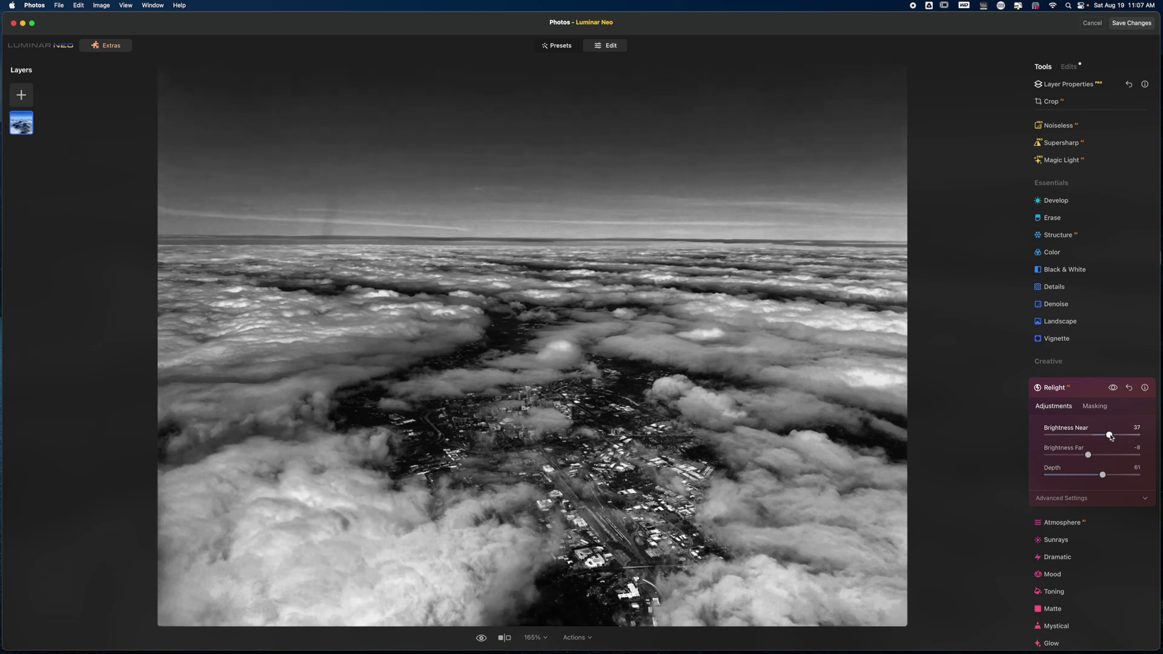
{"action": "left_click", "coordinate": [1111, 436]}
{"action": "left_click_drag", "start_coordinate": [1110, 435], "coordinate": [1104, 436]}
{"action": "left_click", "coordinate": [1114, 389]}
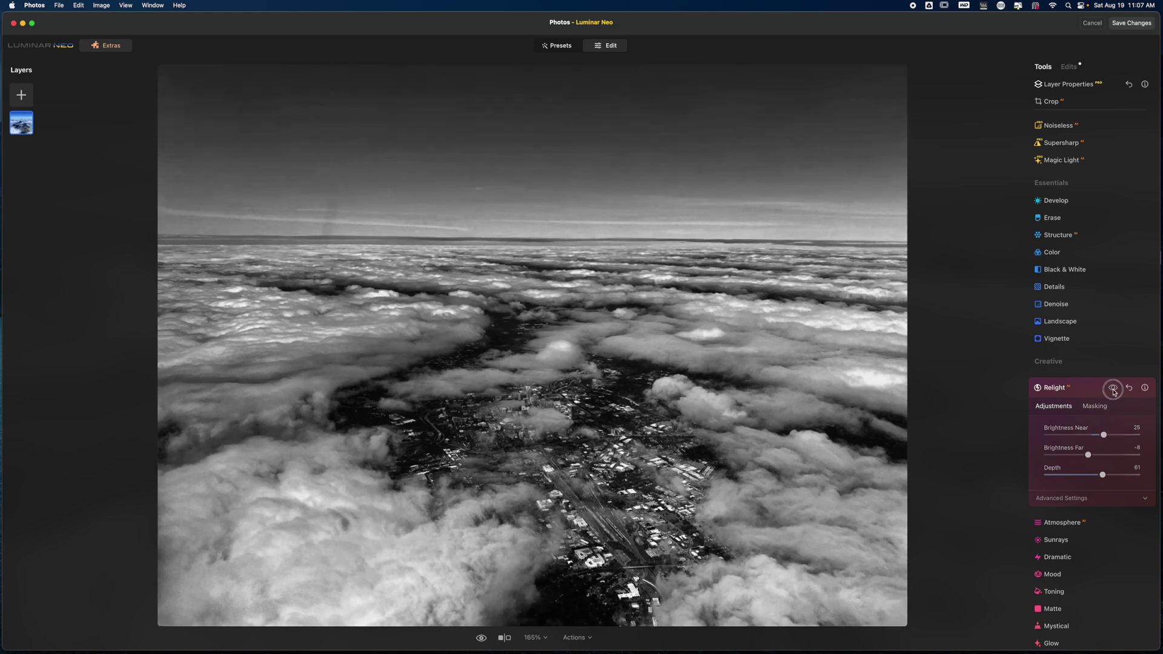
{"action": "left_click", "coordinate": [1113, 388]}
{"action": "left_click", "coordinate": [1130, 388]}
{"action": "left_click", "coordinate": [1099, 390]}
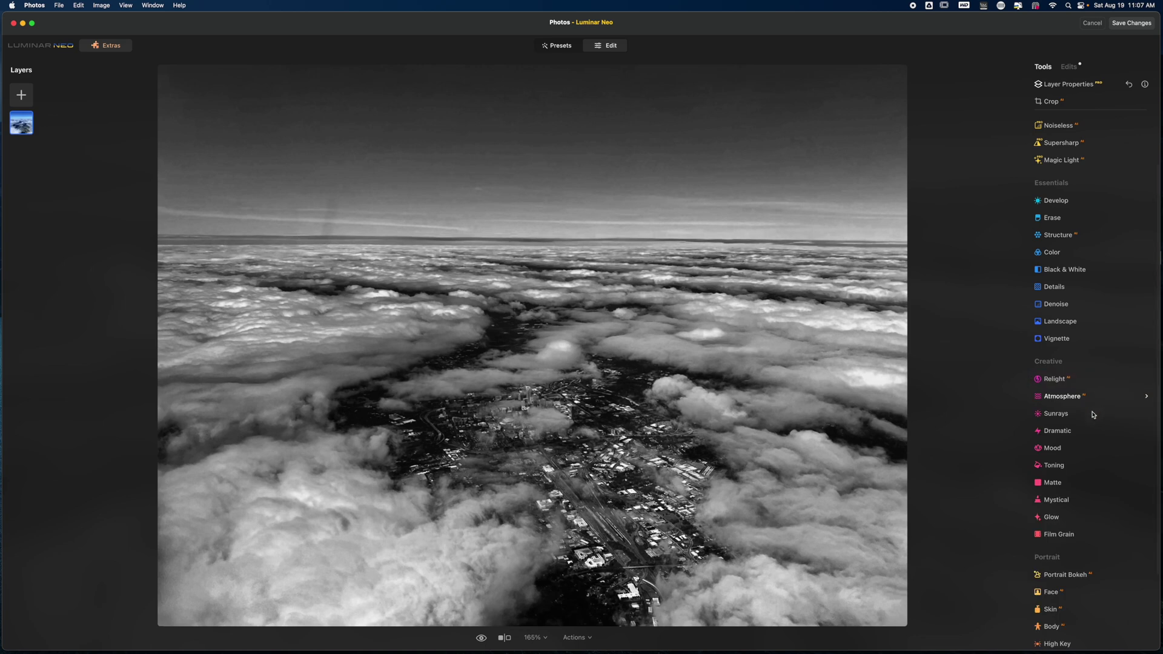
Add Fog with the Atmosphere tool at Amount 17, comparing the photo with the effect off and on
{"action": "left_click", "coordinate": [1073, 397]}
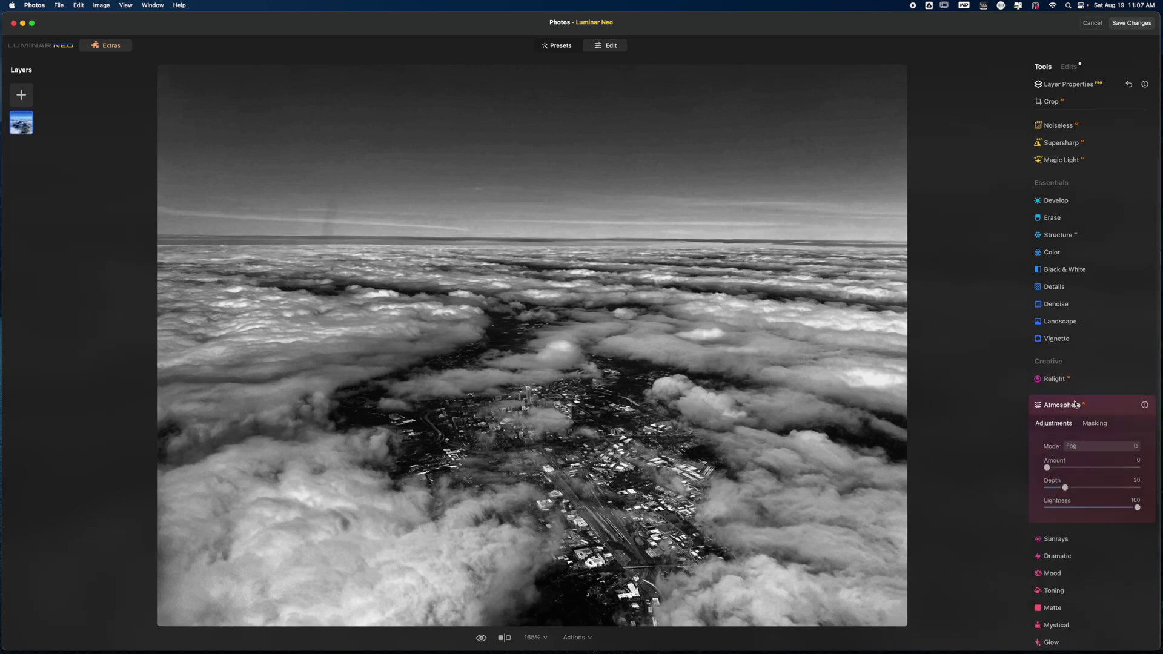
{"action": "left_click_drag", "start_coordinate": [1047, 467], "coordinate": [1071, 470]}
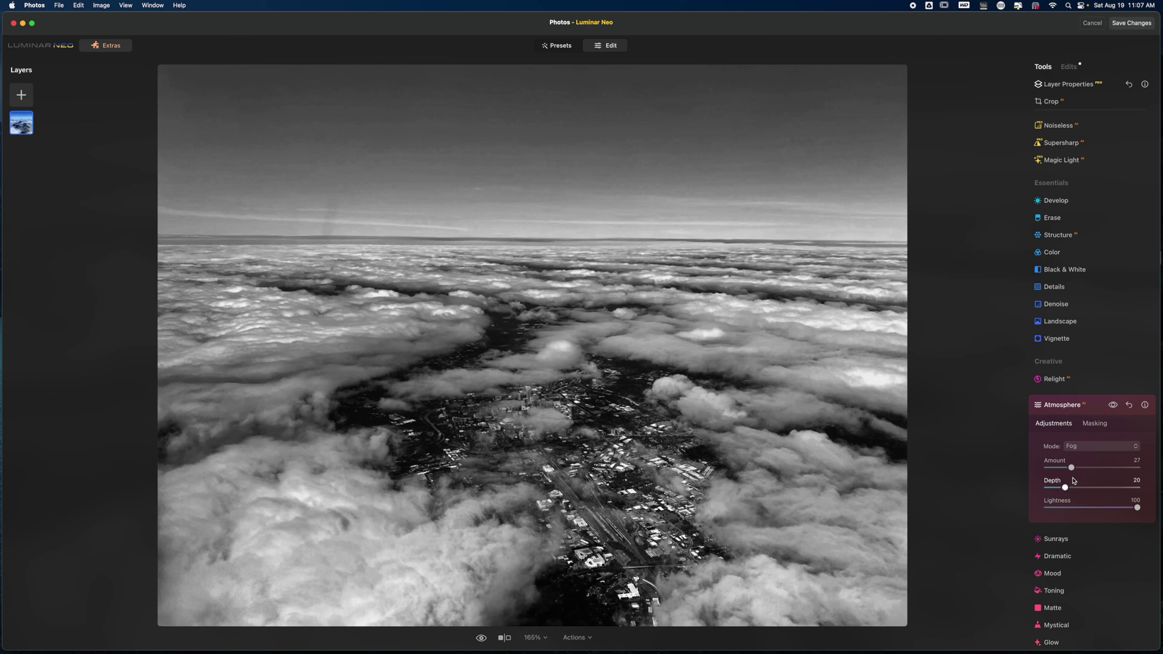
{"action": "left_click_drag", "start_coordinate": [1072, 470], "coordinate": [1071, 471]}
{"action": "left_click", "coordinate": [1115, 406]}
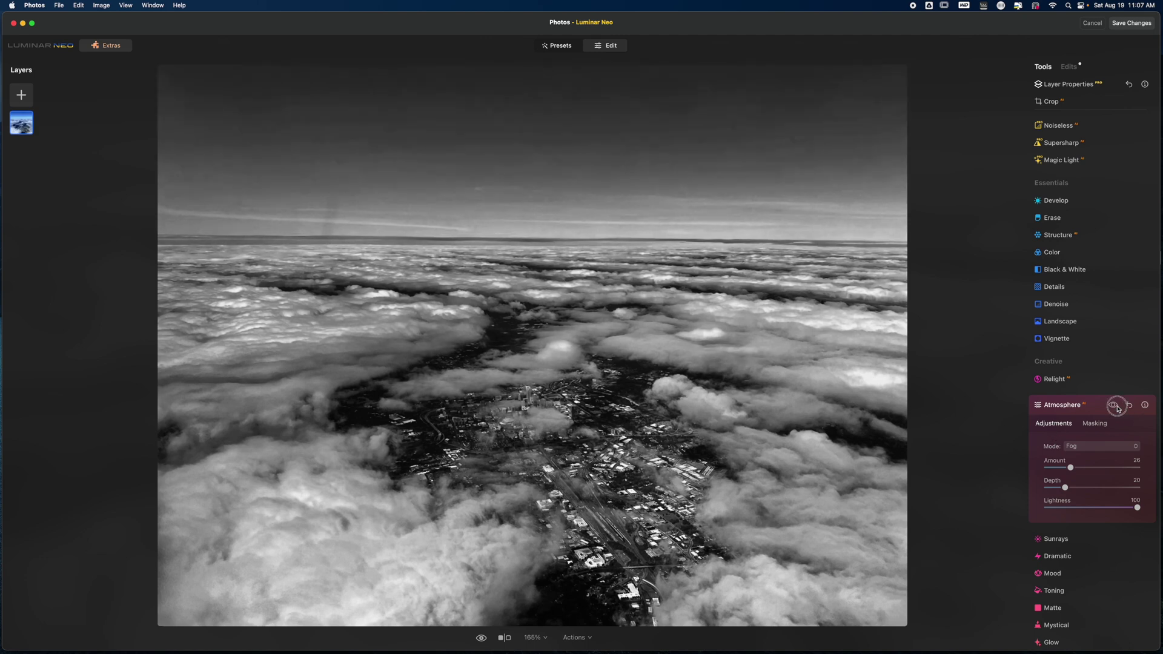
{"action": "left_click", "coordinate": [1118, 407]}
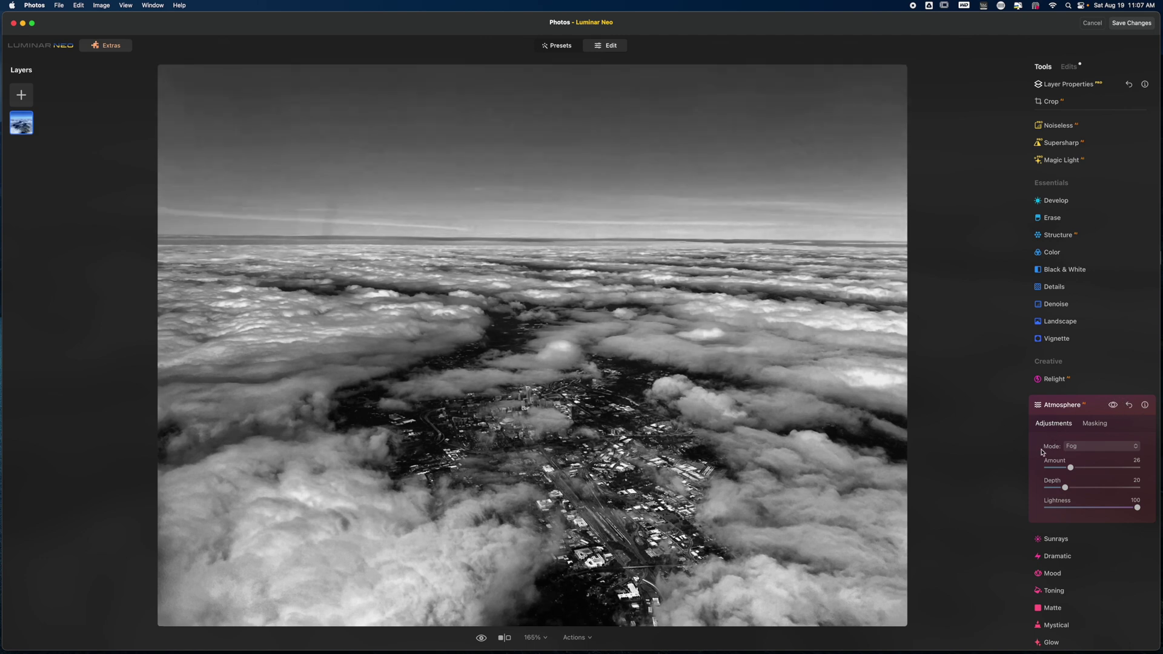
{"action": "left_click_drag", "start_coordinate": [1071, 468], "coordinate": [1063, 467]}
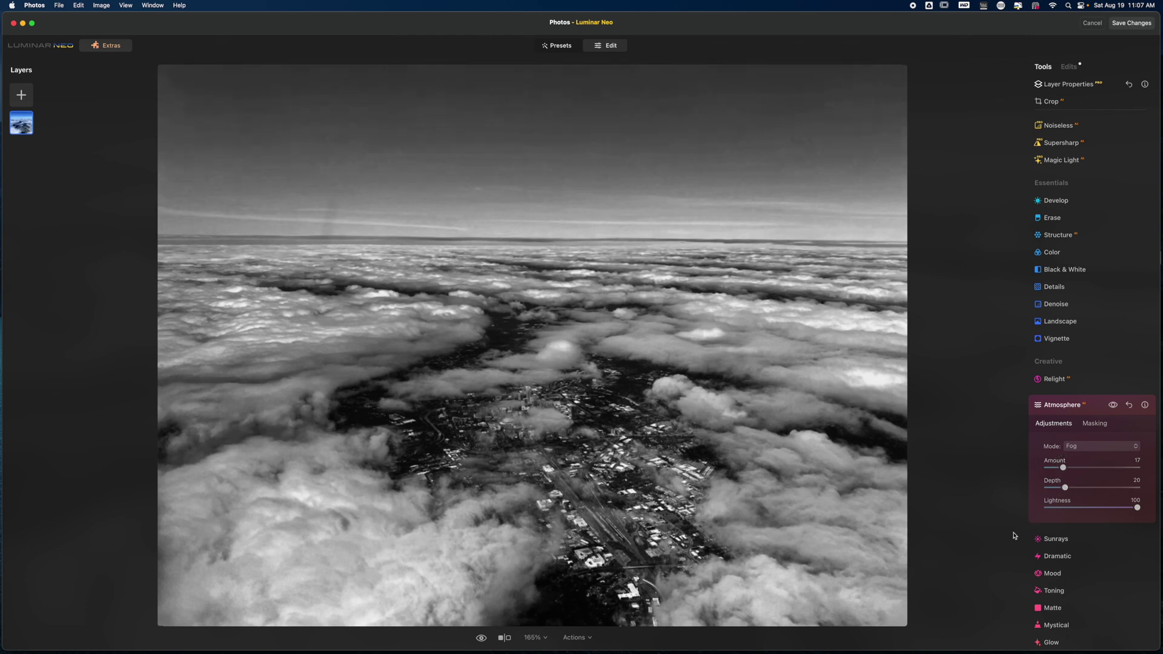
{"action": "left_click", "coordinate": [1065, 405]}
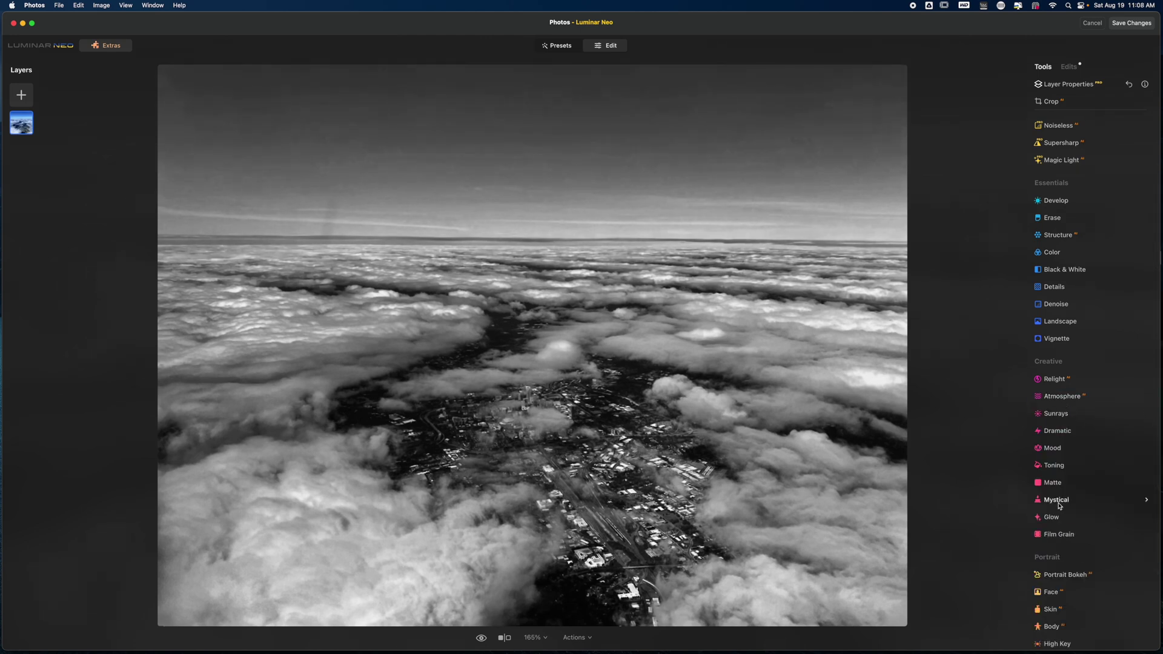
Add Film Grain with Amount 6, Size 9 and Roughness 15, compare it off and on, and close the tool
{"action": "left_click", "coordinate": [1064, 535]}
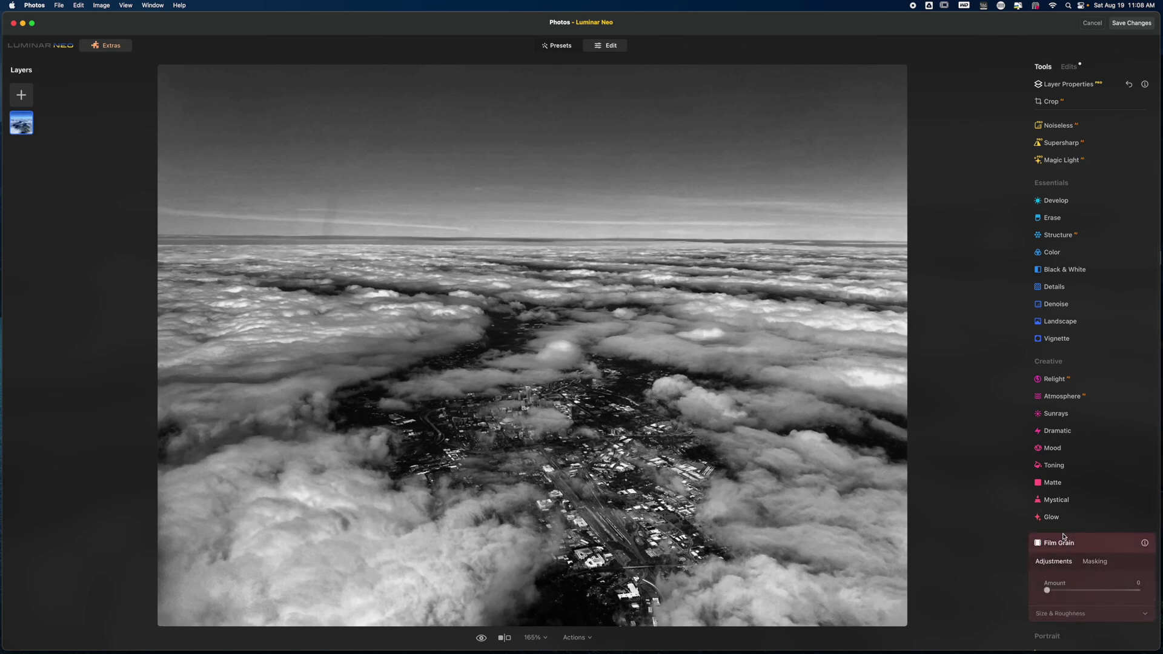
{"action": "scroll", "coordinate": [1064, 536], "scroll_direction": "down", "scroll_amount": 5}
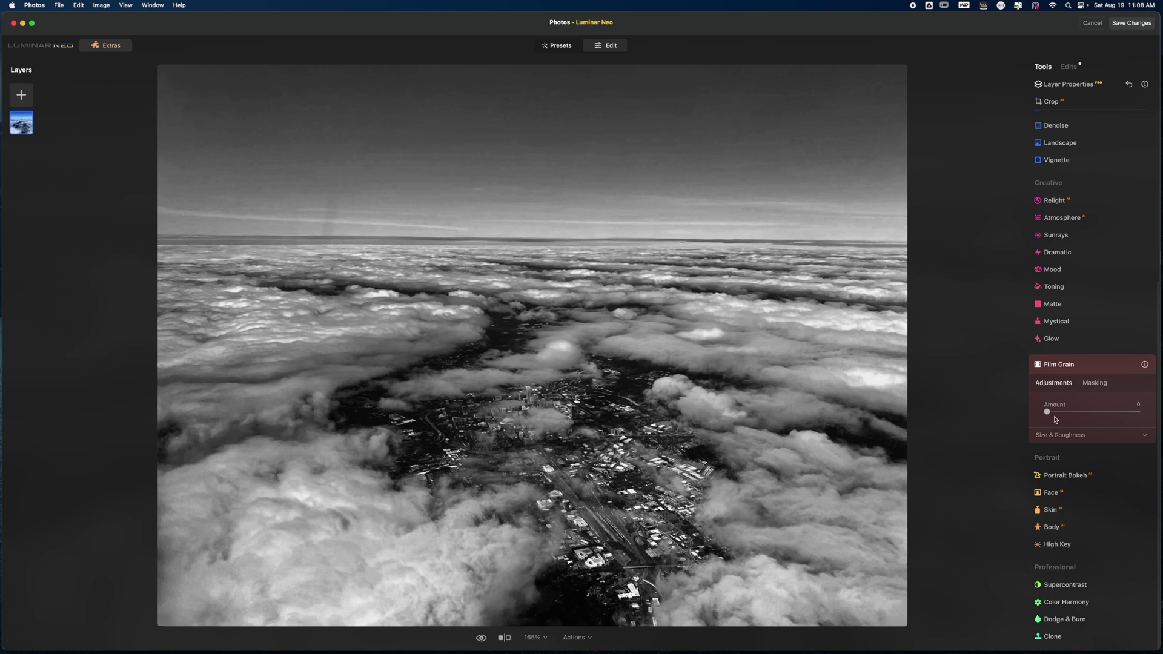
{"action": "mouse_move", "coordinate": [1047, 413]}
{"action": "left_mouse_down"}
{"action": "mouse_move", "coordinate": [1080, 417]}
{"action": "mouse_move", "coordinate": [1053, 418]}
{"action": "left_mouse_up"}
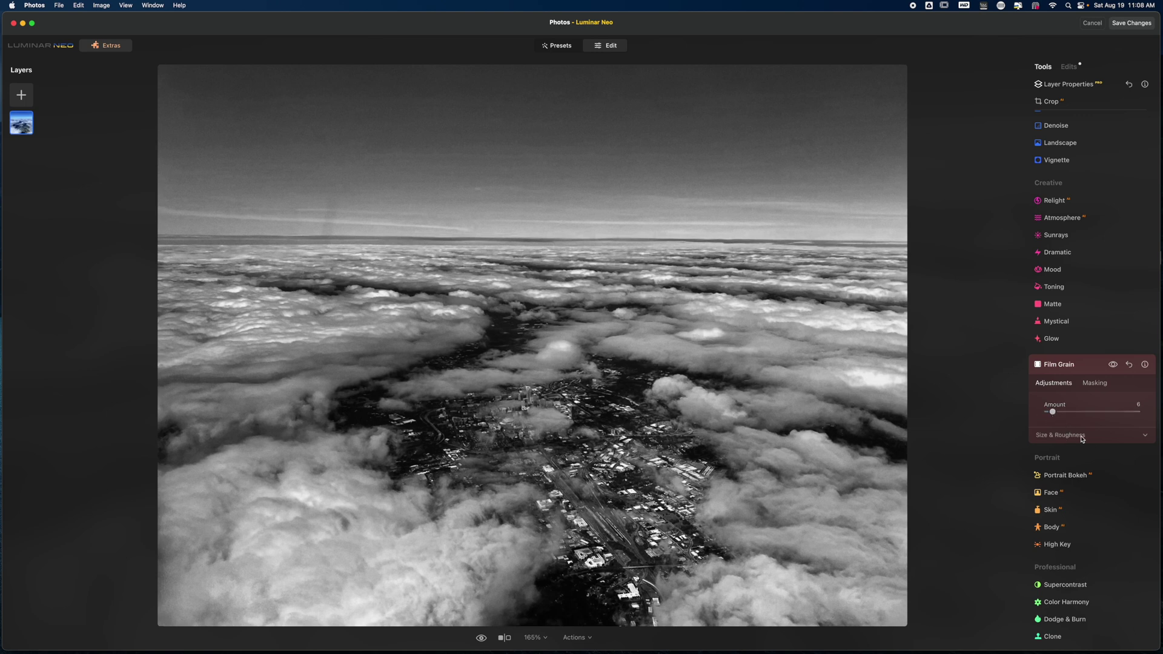
{"action": "left_click", "coordinate": [1072, 434]}
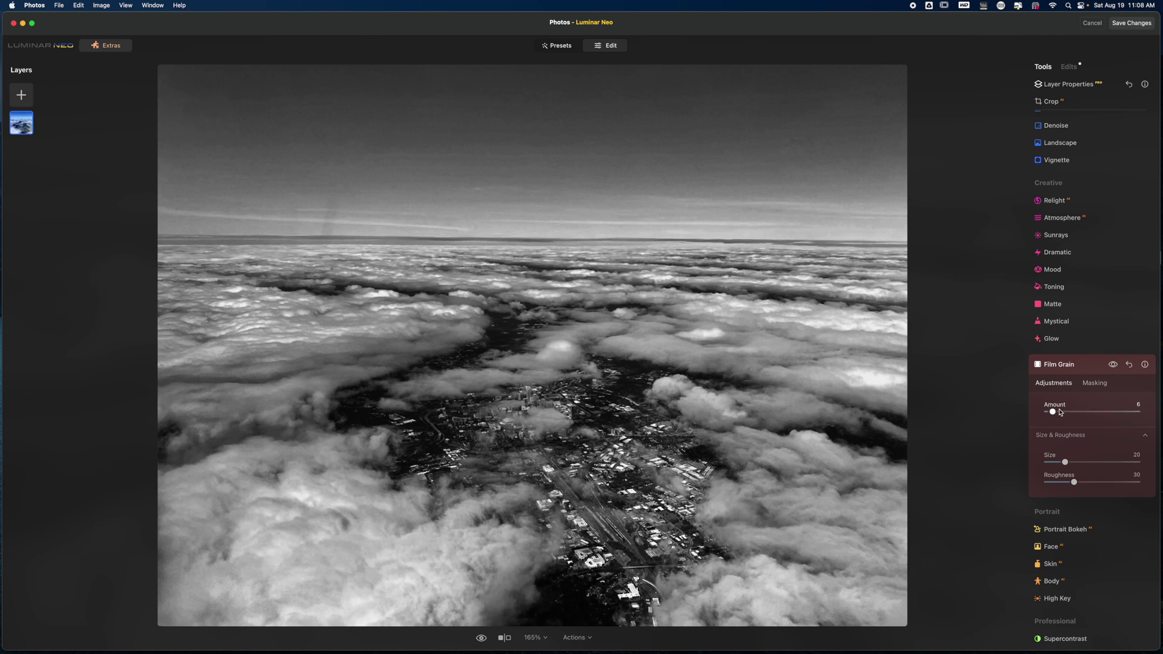
{"action": "mouse_move", "coordinate": [1065, 463]}
{"action": "left_mouse_down"}
{"action": "mouse_move", "coordinate": [1055, 464]}
{"action": "mouse_move", "coordinate": [1061, 484]}
{"action": "left_mouse_up"}
{"action": "left_click", "coordinate": [1113, 367]}
{"action": "left_click", "coordinate": [1115, 369]}
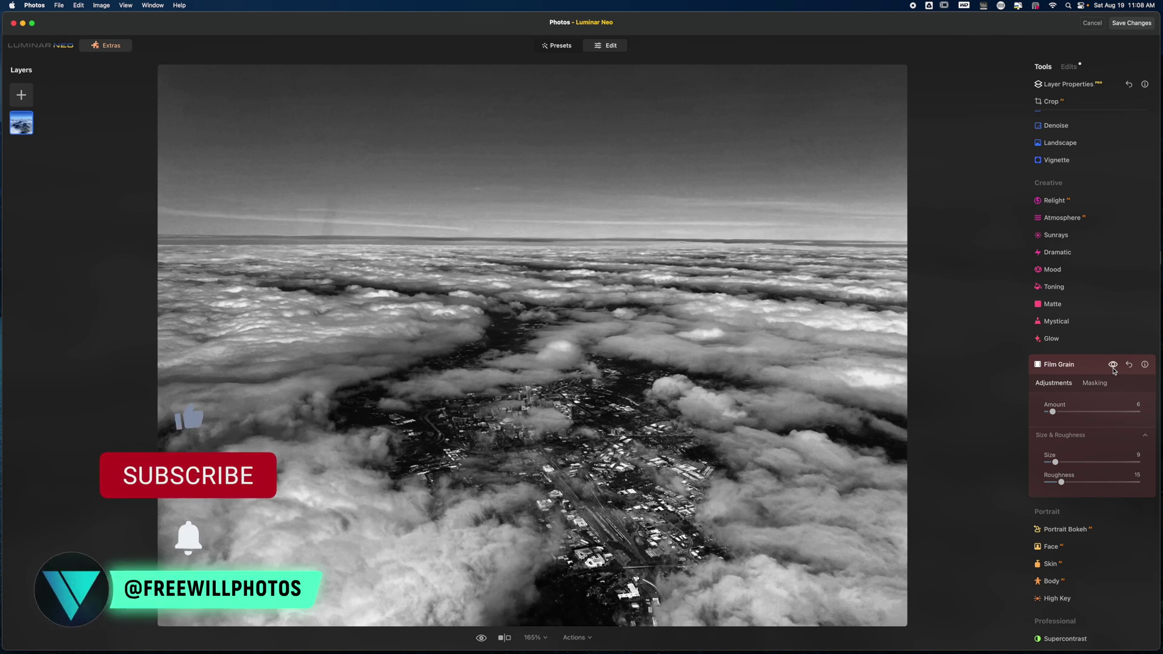
{"action": "left_click", "coordinate": [1072, 365]}
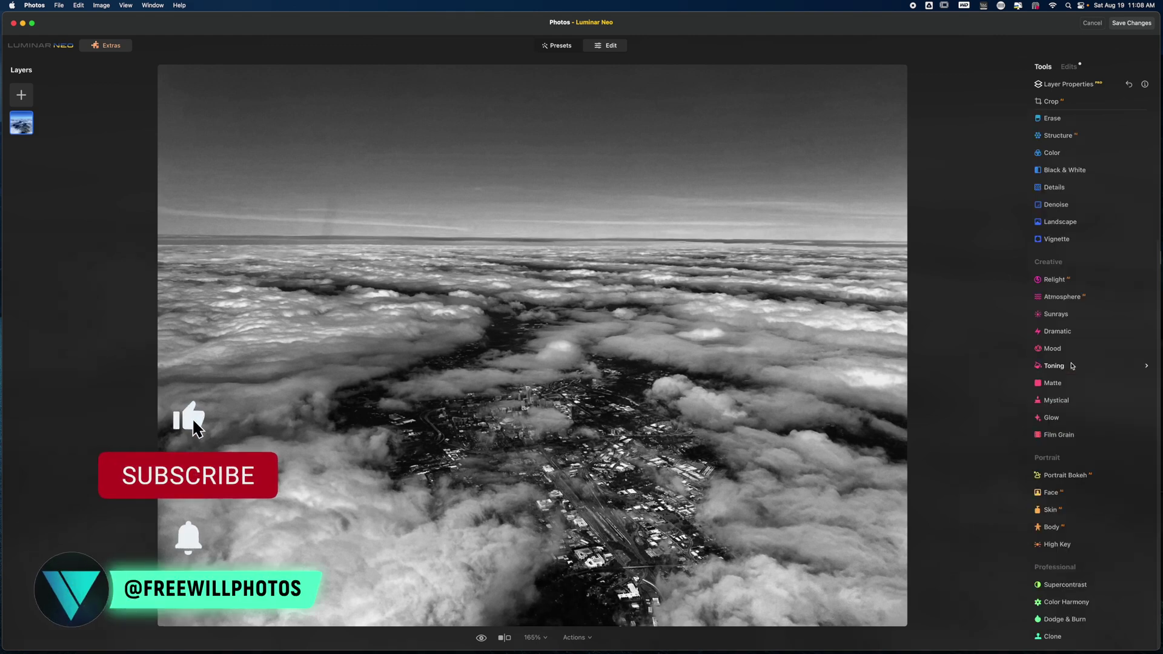
Compare the original color photo with the finished black-and-white edit twice
{"action": "key", "text": "backslash"}
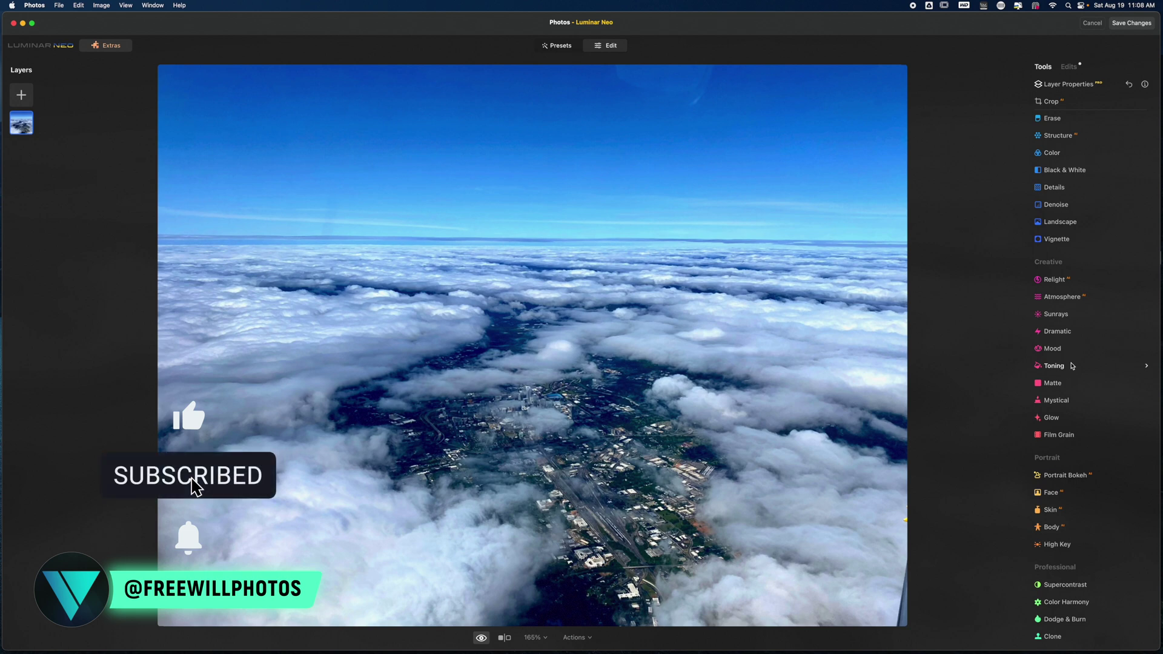
{"action": "key", "text": "backslash"}
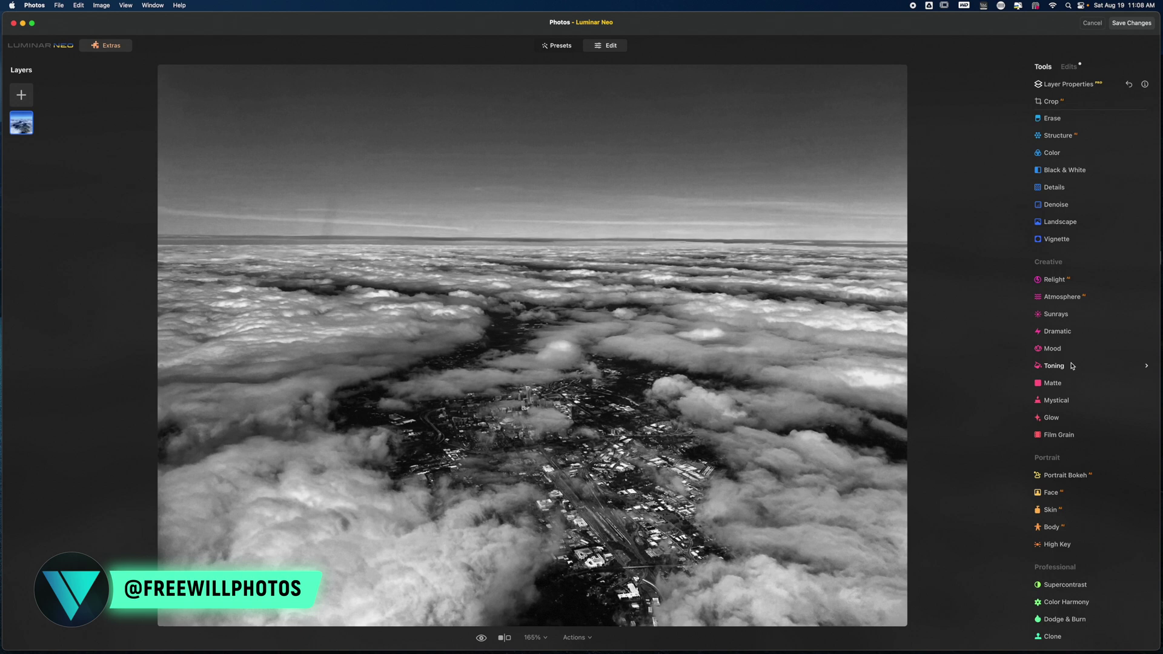
{"action": "key", "text": "backslash"}
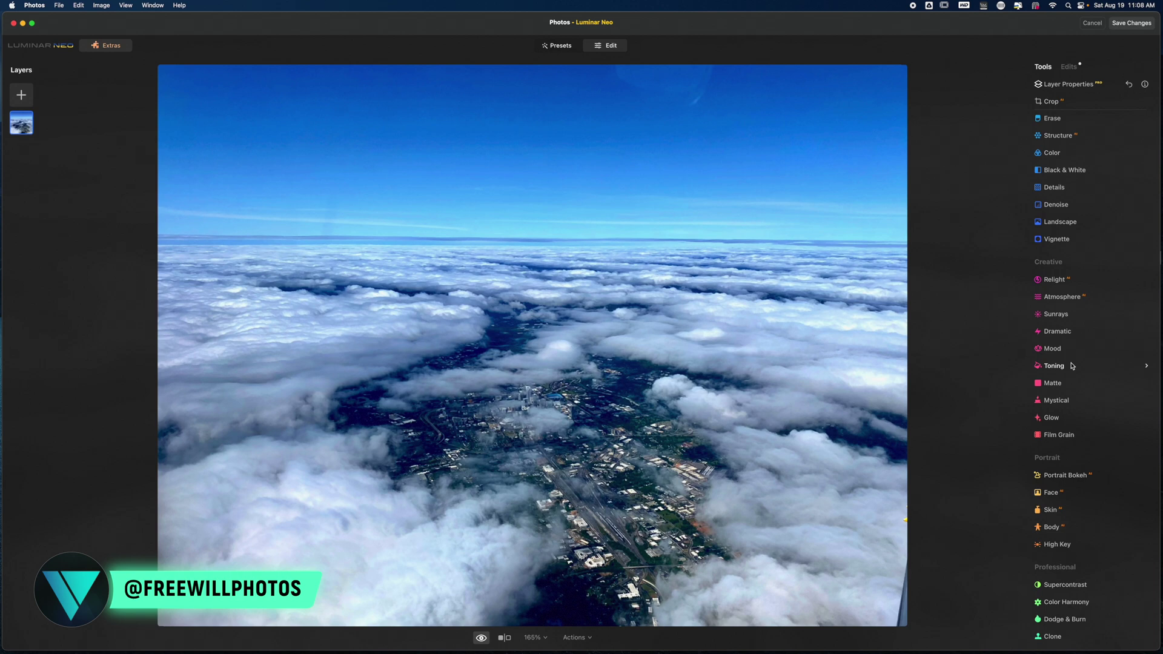
{"action": "key", "text": "backslash"}
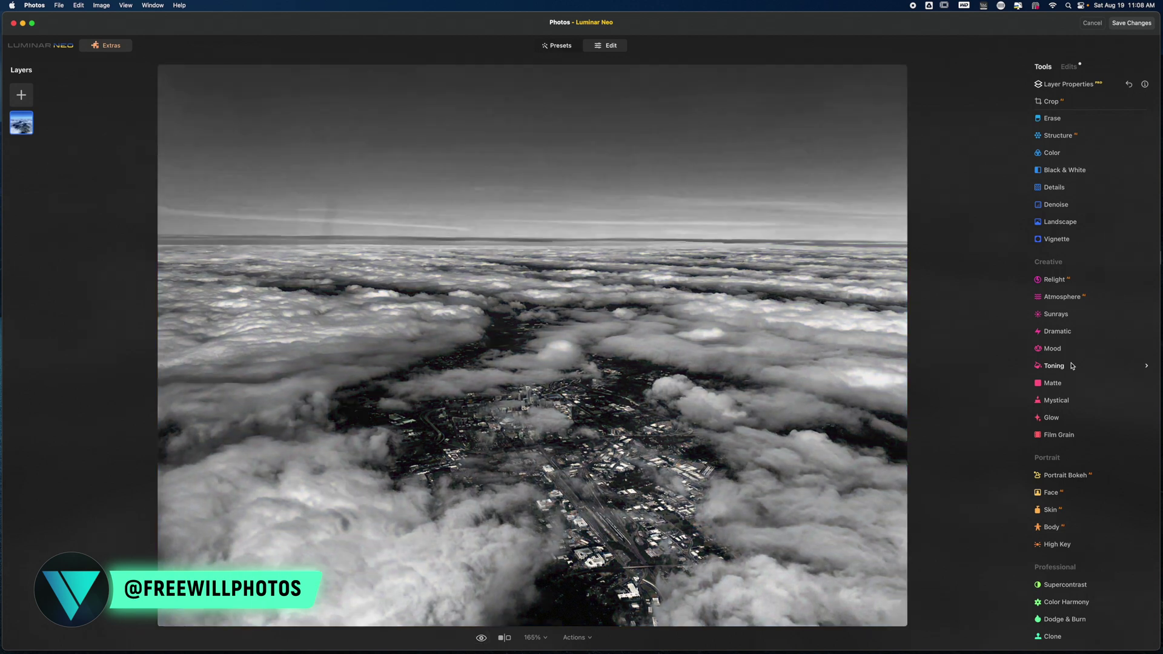